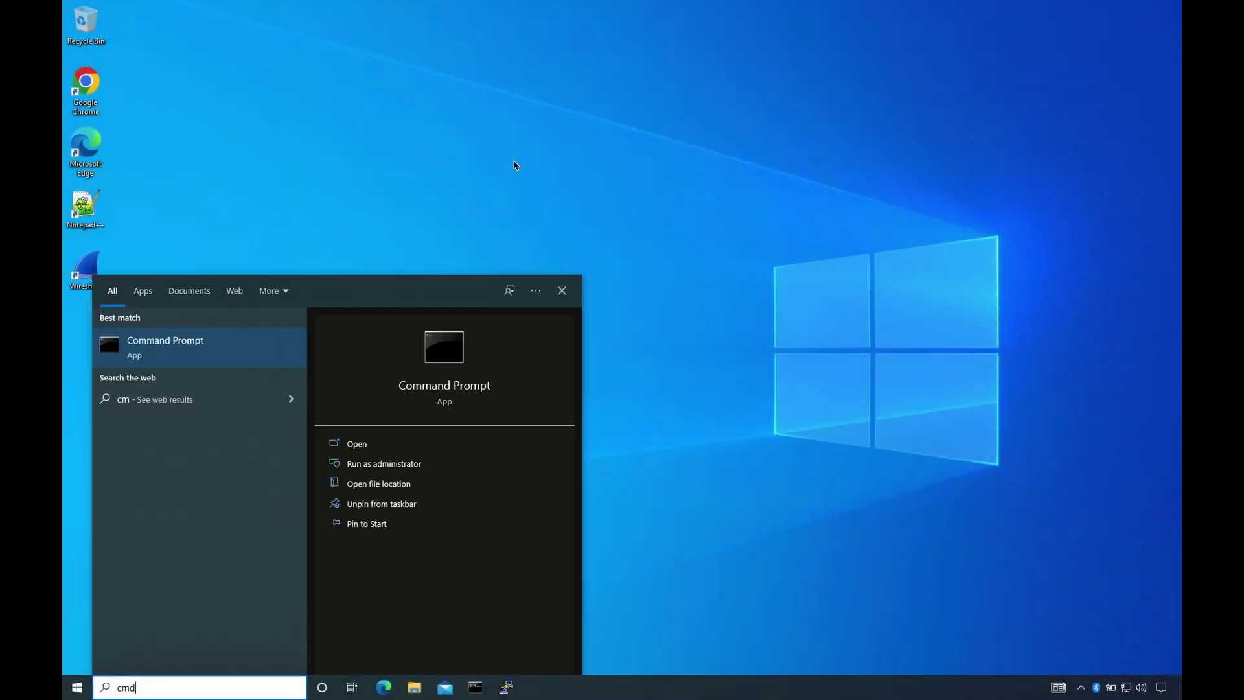
- Open Command Prompt maximized and run ipconfig to show the IPv4 address and subnet mask
key("Return")
left_click(503, 154)
double_click(502, 150)
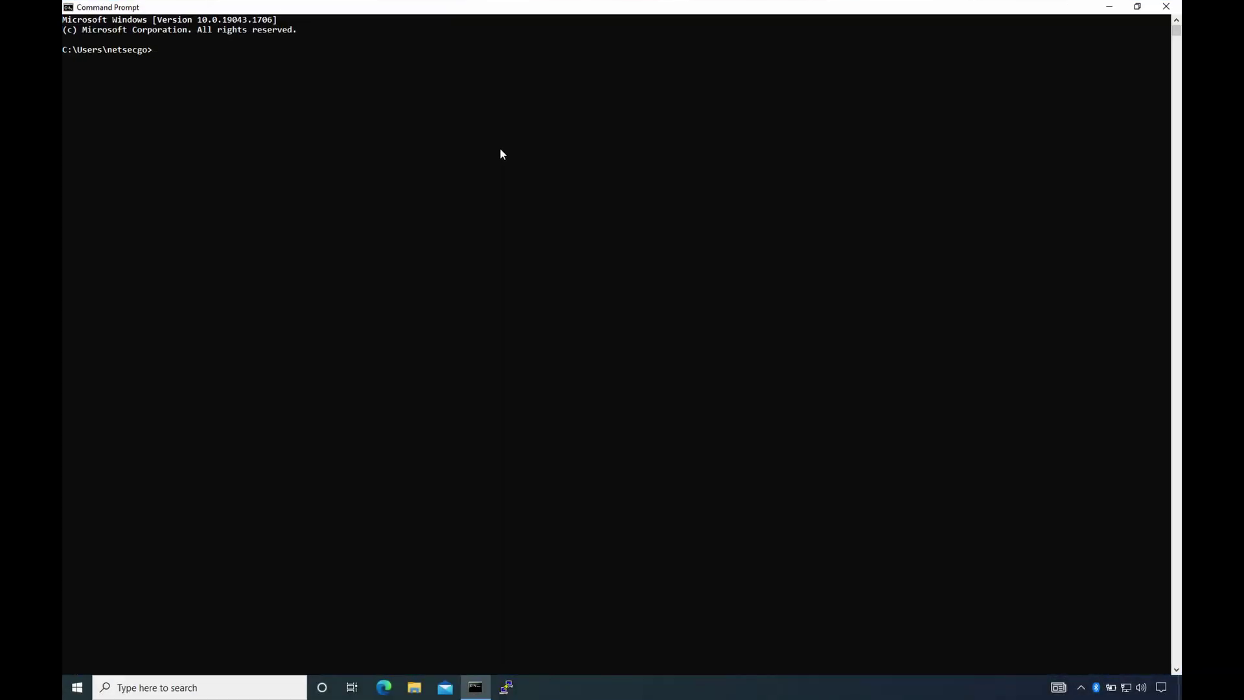
type("ipconfig")
key("Return")
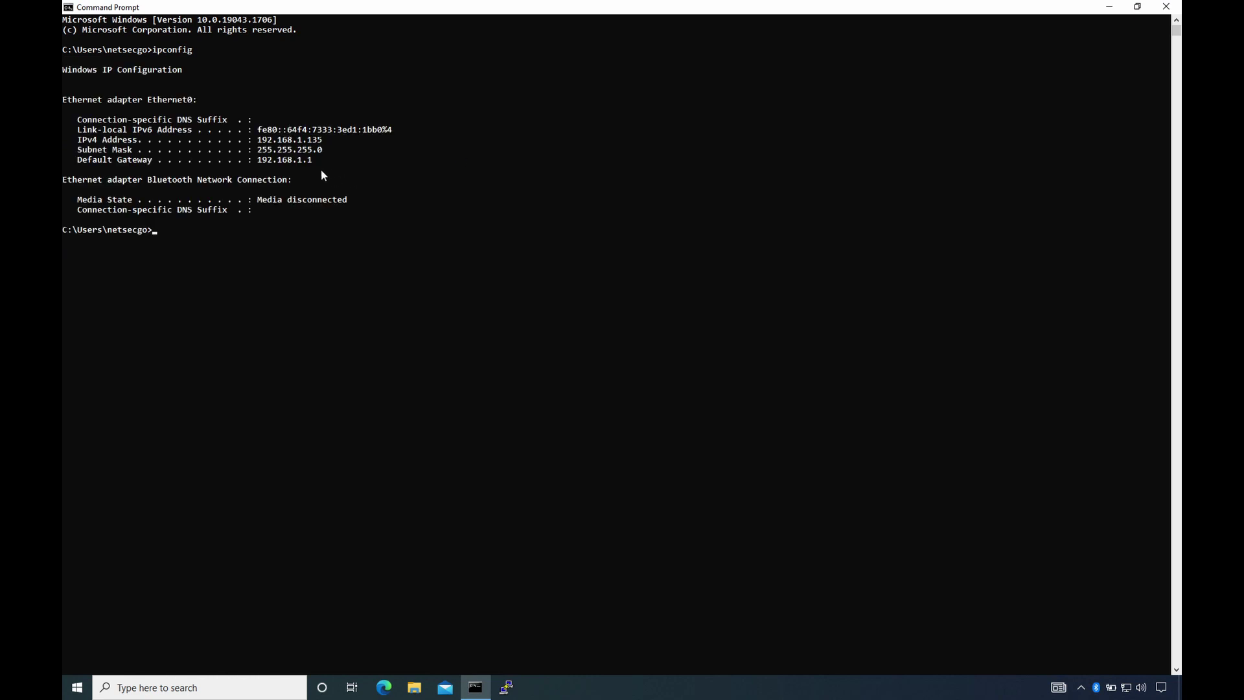
left_click_drag(323, 151, 98, 131)
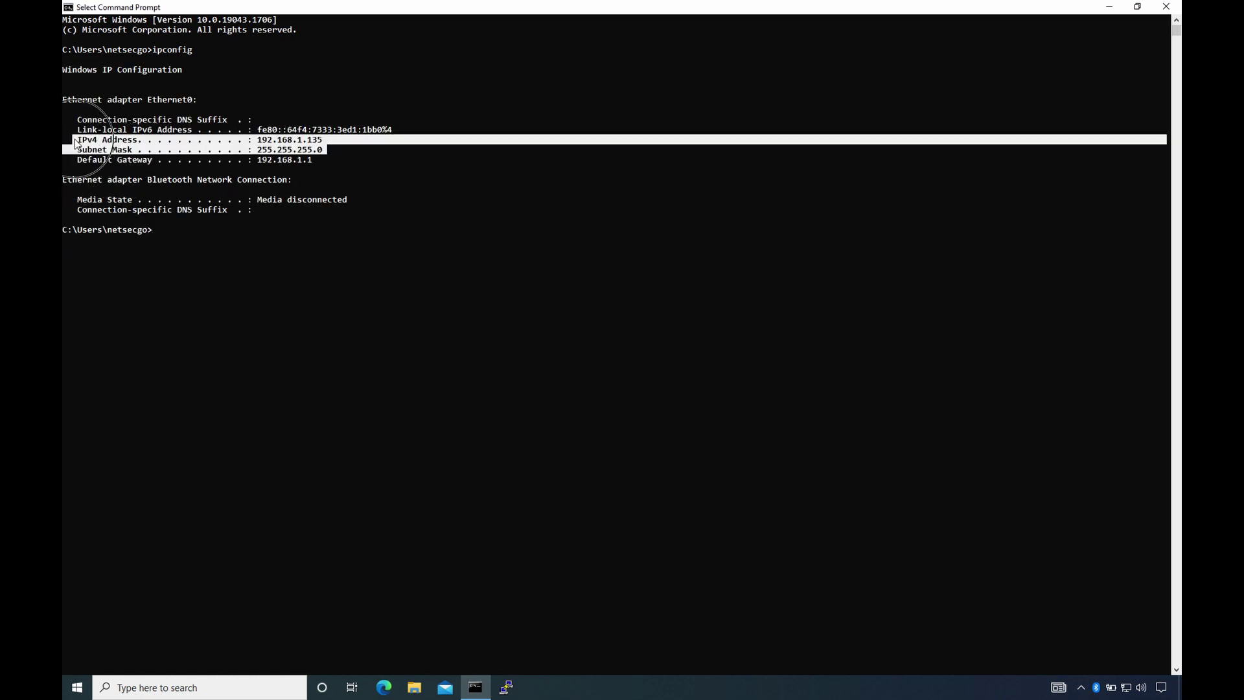
left_click(280, 203)
- Run ipconfig /all and highlight the Physical Address, DHCP Enabled and DHCP Server lines
type("ipconfig /all")
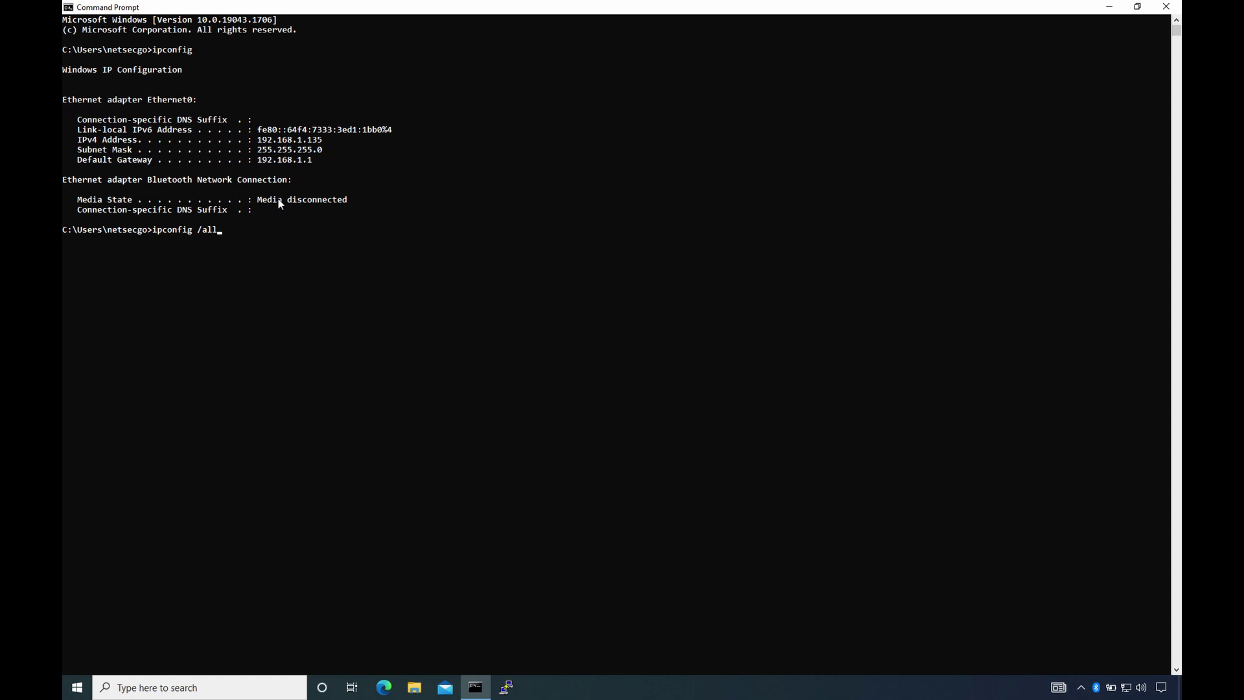
key("Return")
left_click_drag(81, 370, 277, 374)
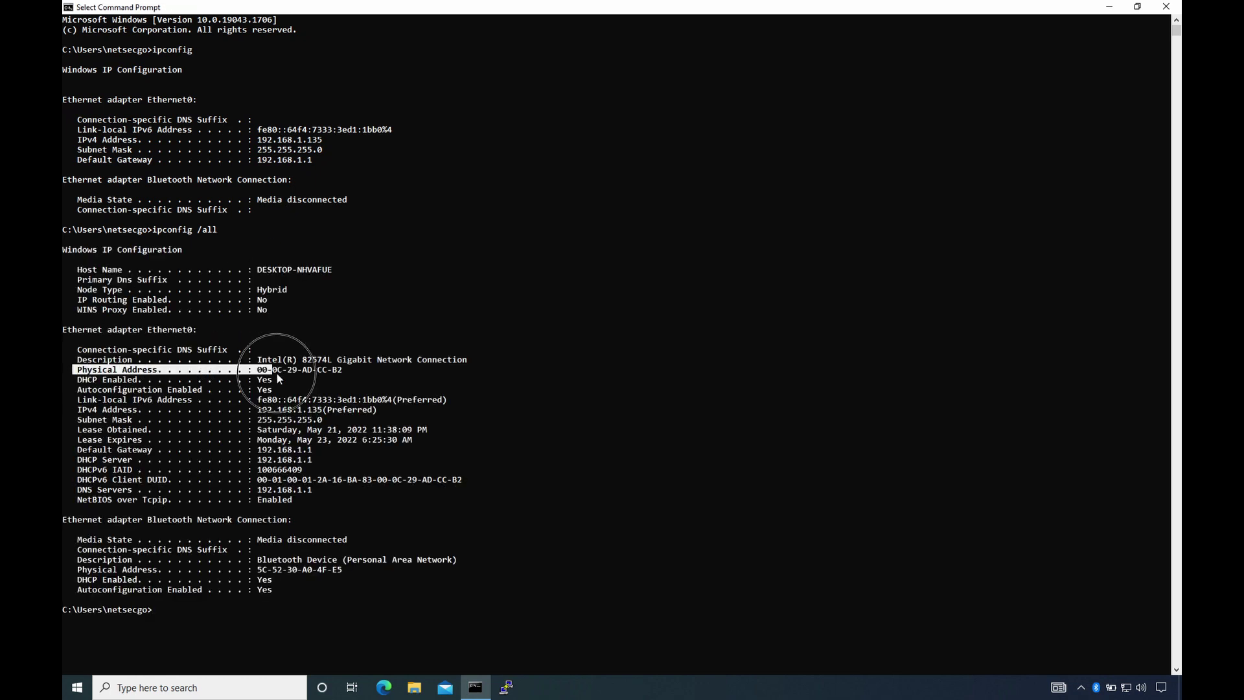
left_click_drag(81, 381, 282, 397)
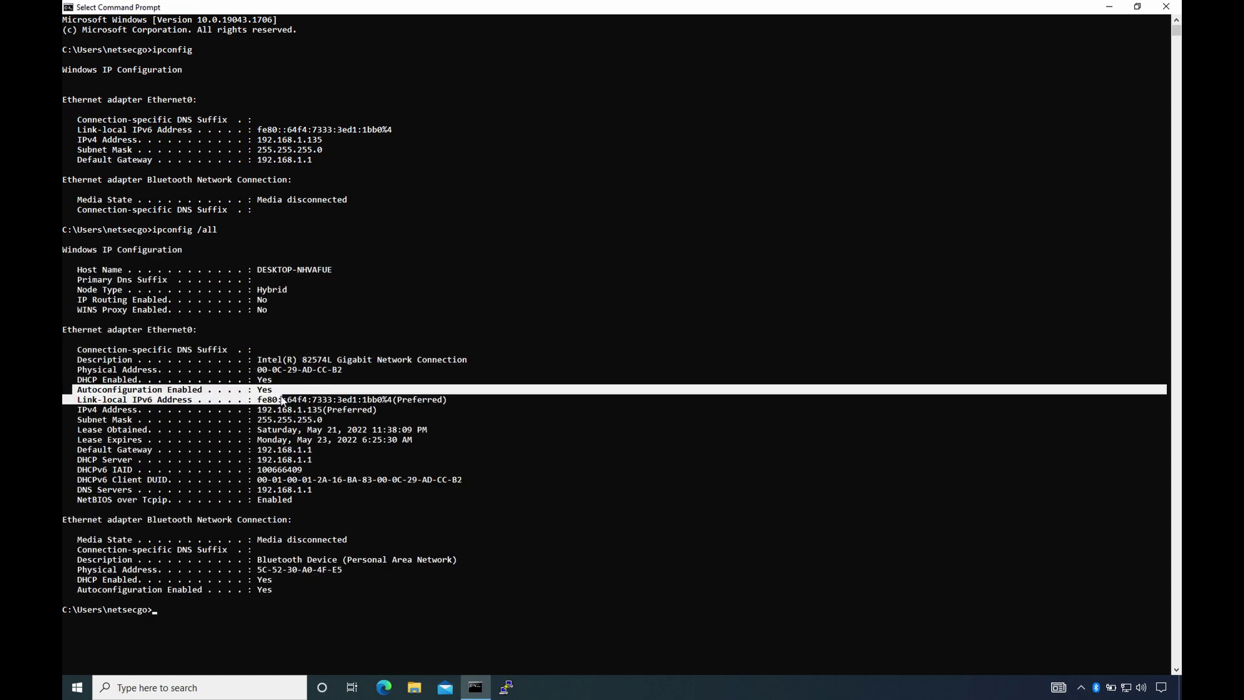
left_click_drag(76, 460, 307, 469)
left_click(440, 480)
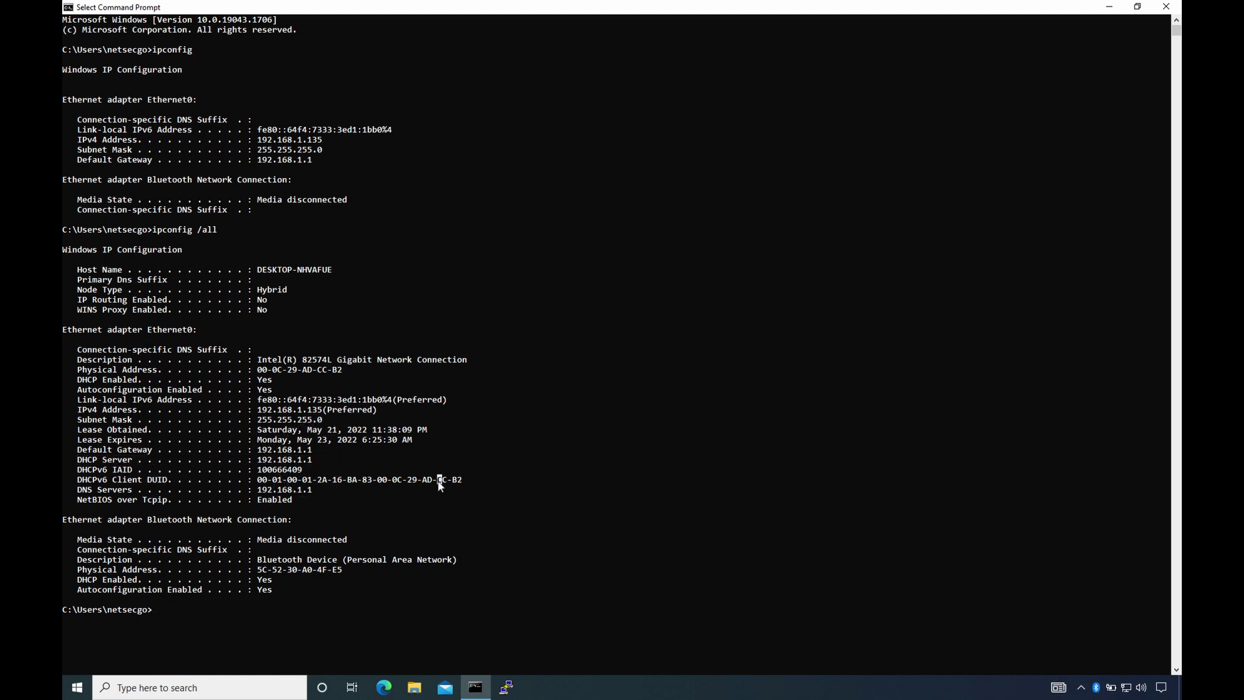
key("Escape")
- Clear the screen, flush the DNS cache with ipconfig /flushdns, then list it with /displaydns
type("cls")
key("Return")
type("ipconfig /flushdns")
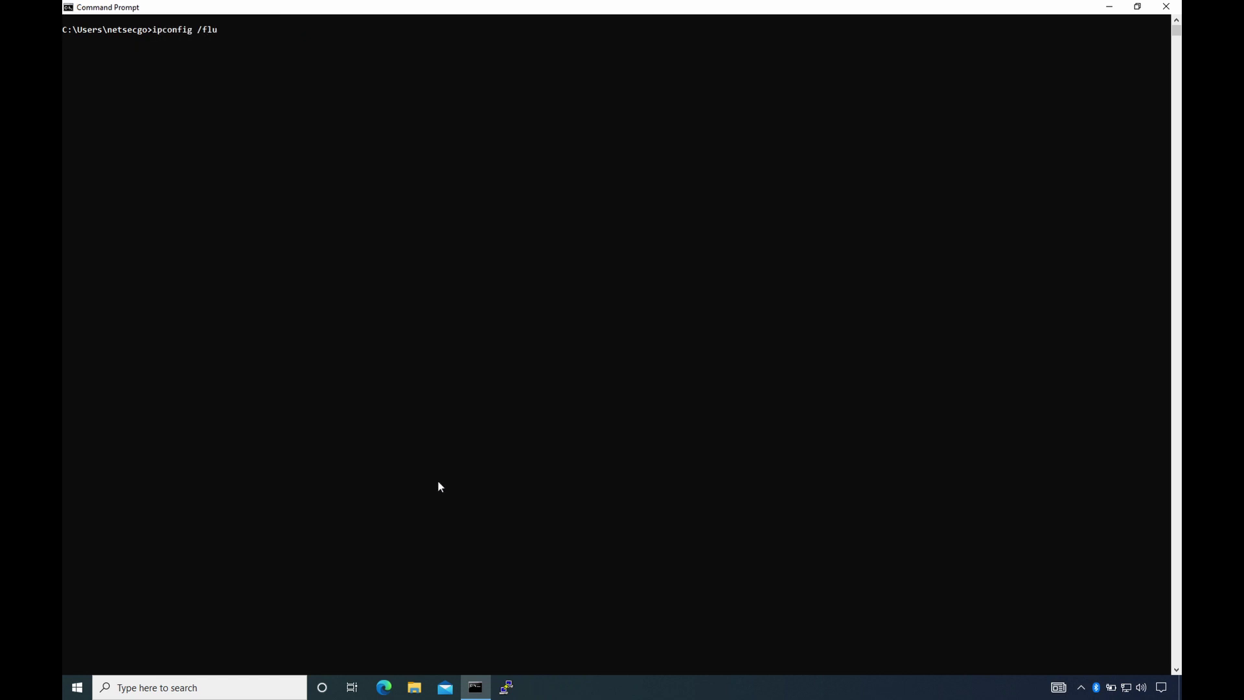
key("Return")
type("ipconfig ")
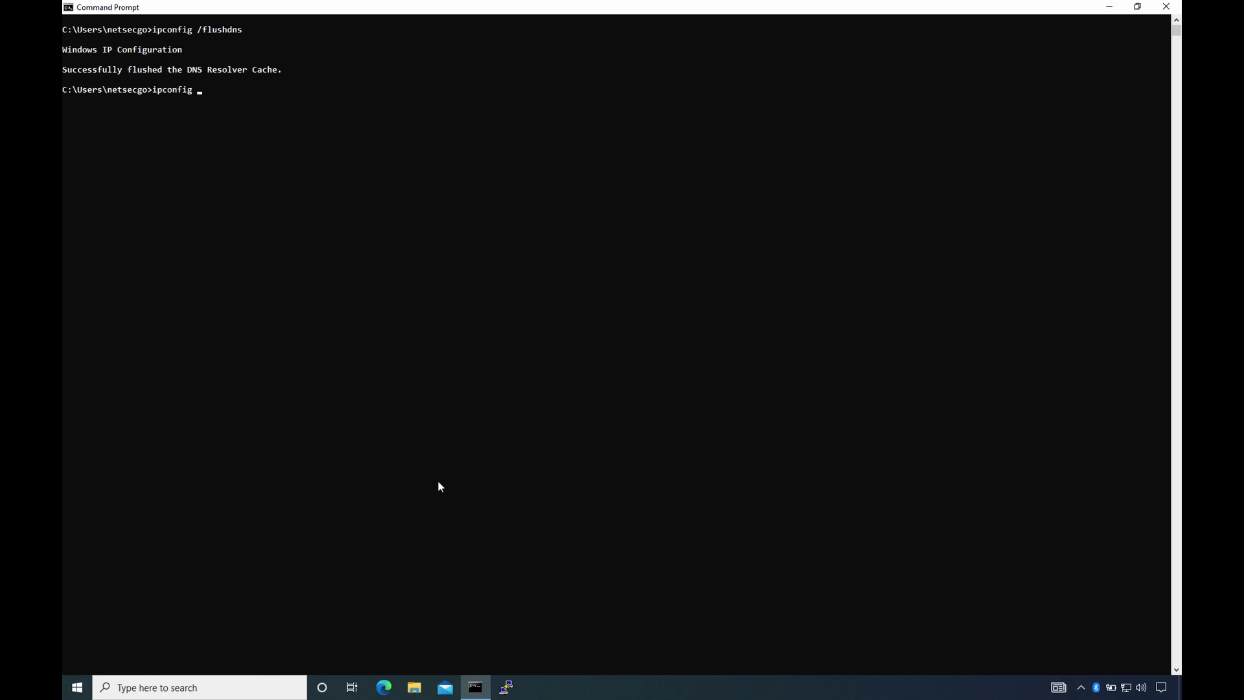
type("/displaydns")
key("Return")
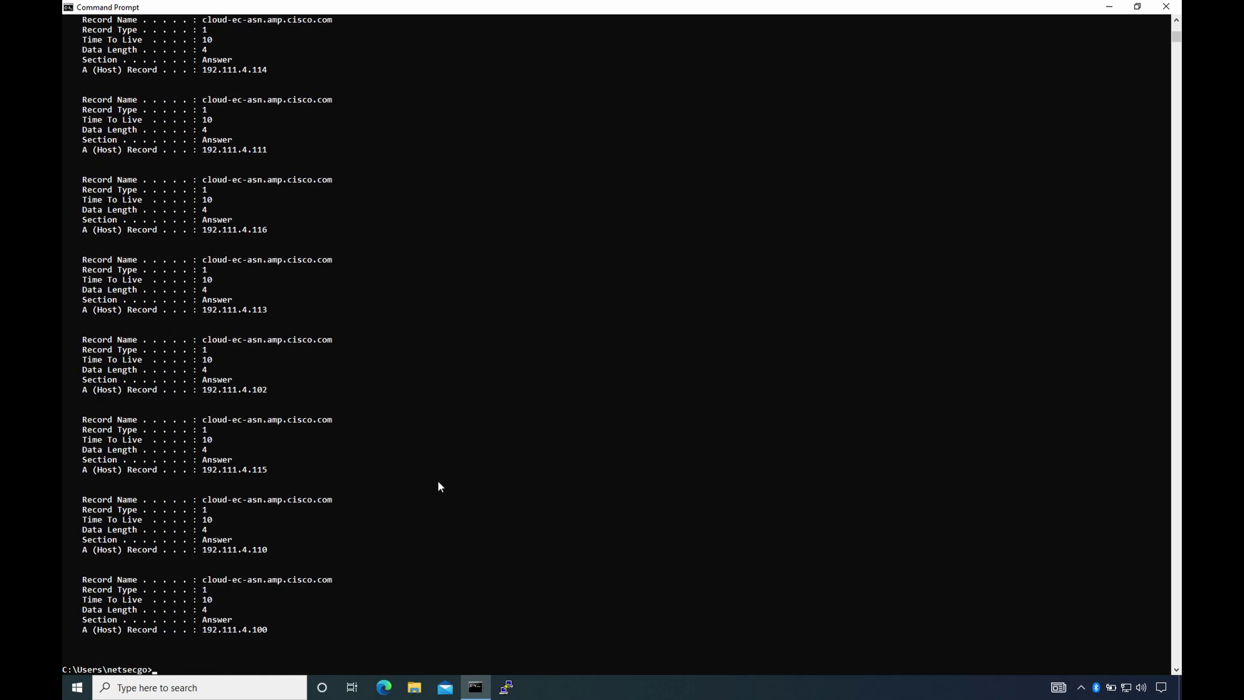
- Display ipconfig's help text with ipconfig /help
type("ic")
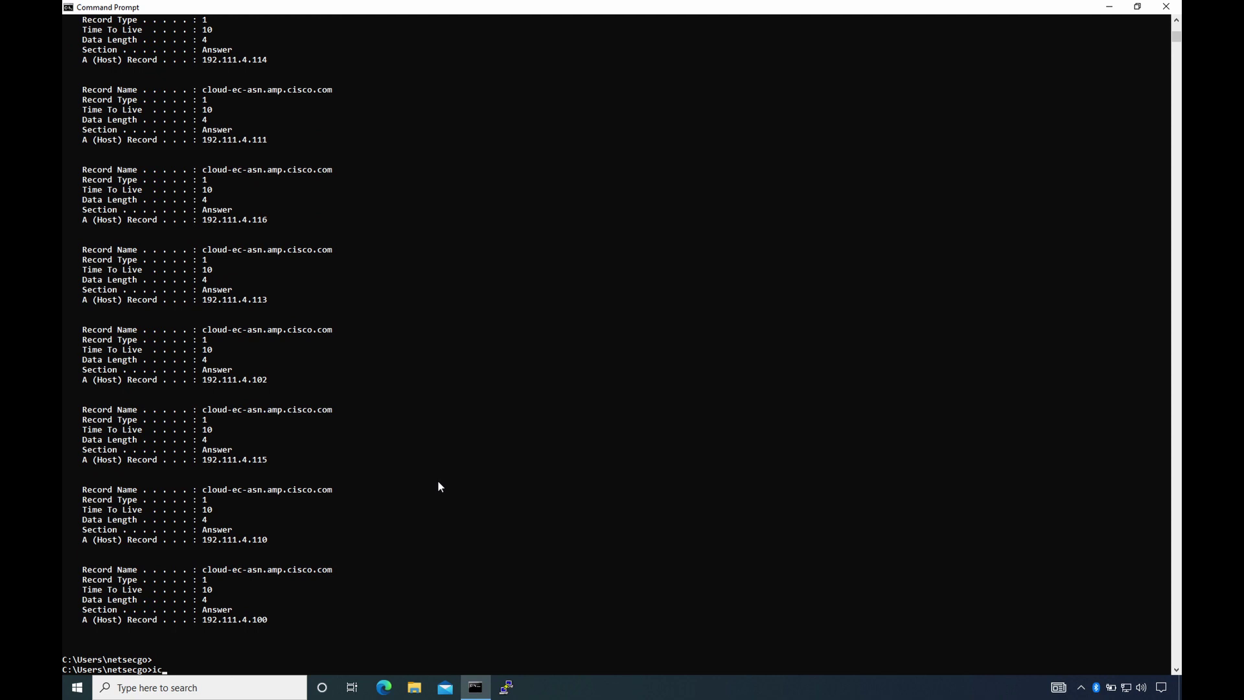
type("pconfig /renew")
key("BackSpace")
key("BackSpace")
key("BackSpace")
key("BackSpace")
type("elease")
key("BackSpace")
key("BackSpace")
key("BackSpace")
key("BackSpace")
key("BackSpace")
key("BackSpace")
key("BackSpace")
type("help")
key("Return")
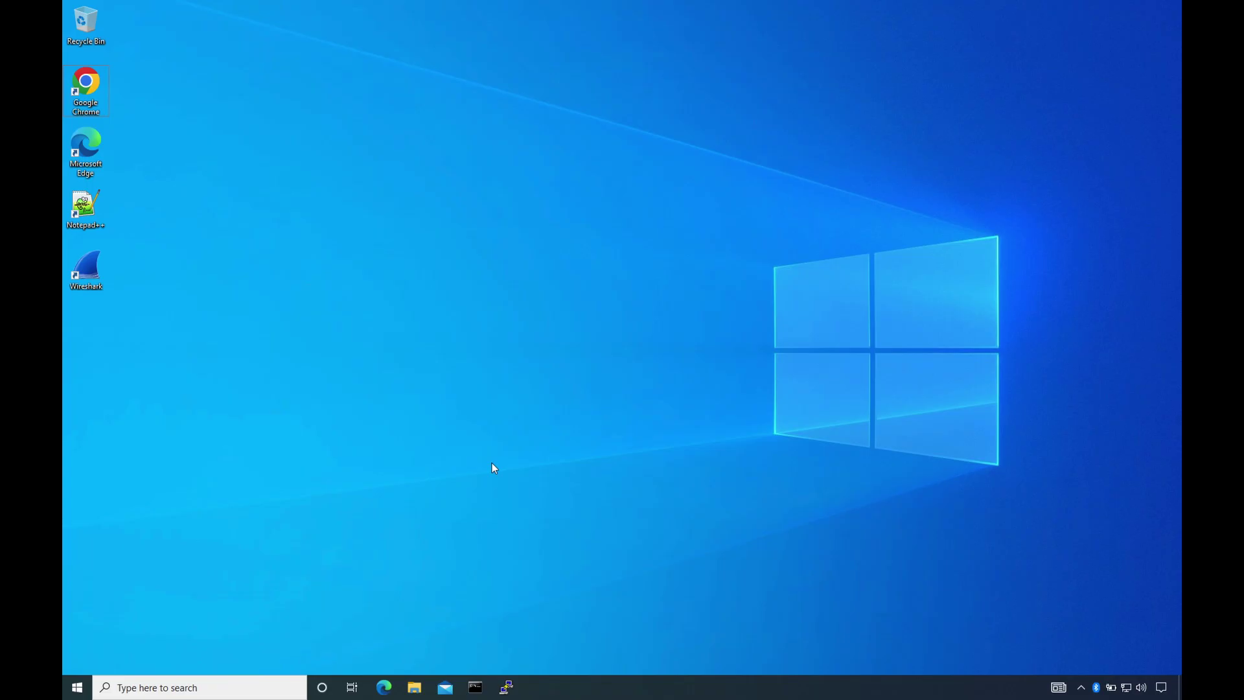
- Open Command Prompt from Start search and ping netsecgo.com, 8.8.8.8 and 127.0.0.1
key("super")
type("cmd")
key("Return")
type("ping netsecgo.com")
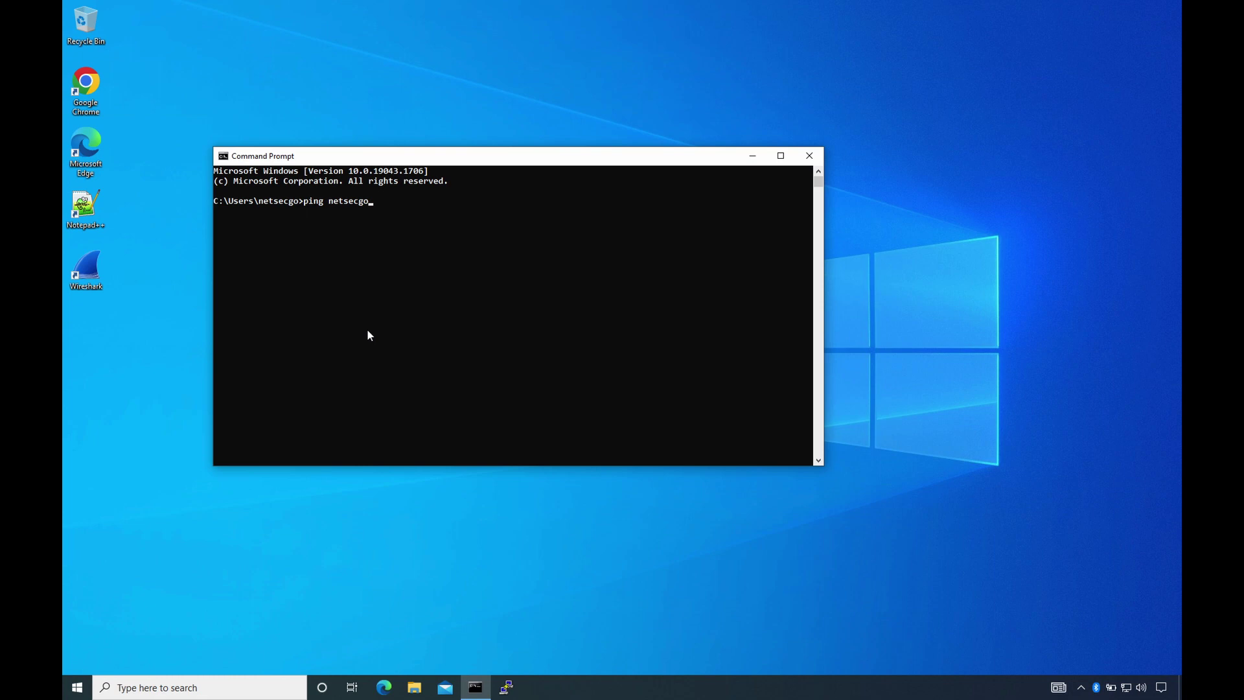
key("Return")
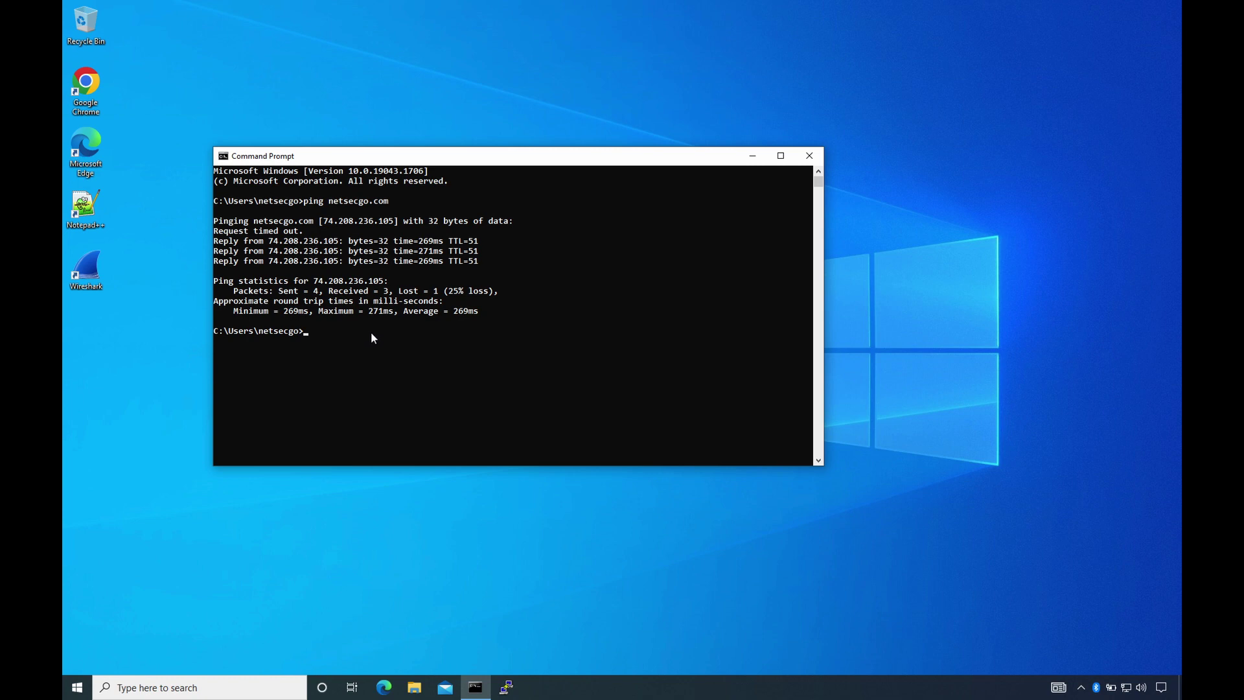
type("ping 8.8.8.8")
key("Return")
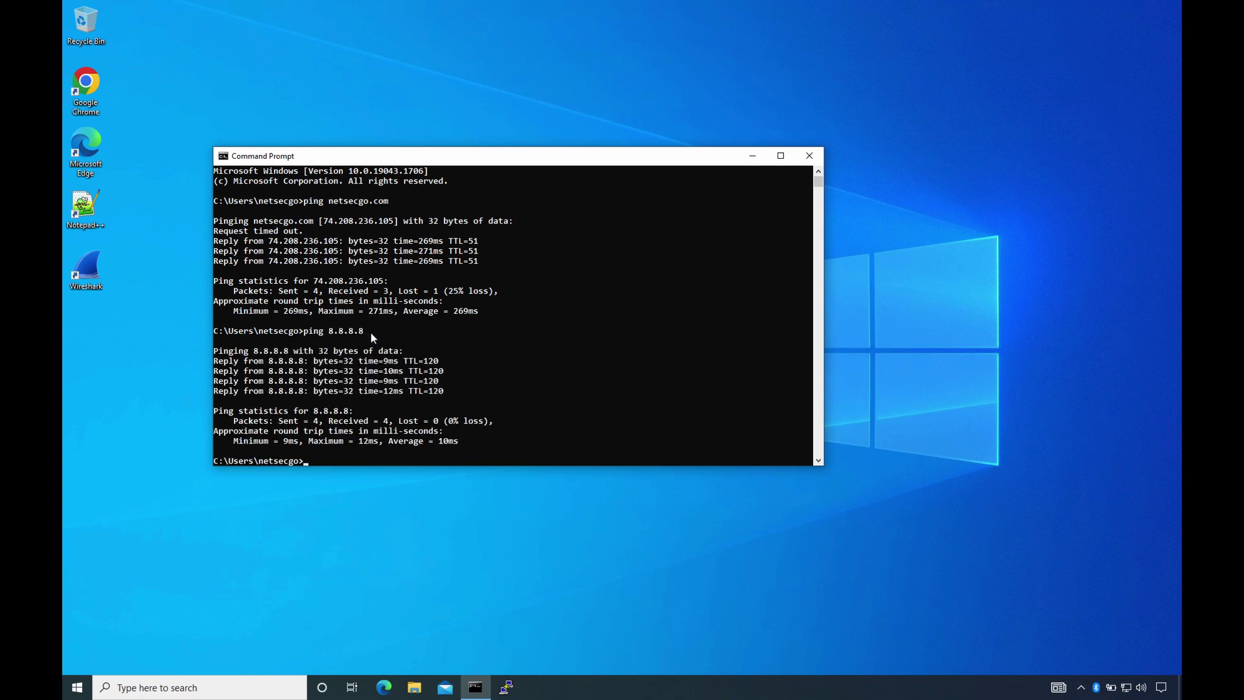
type("ping 127.0.0.1")
key("Return")
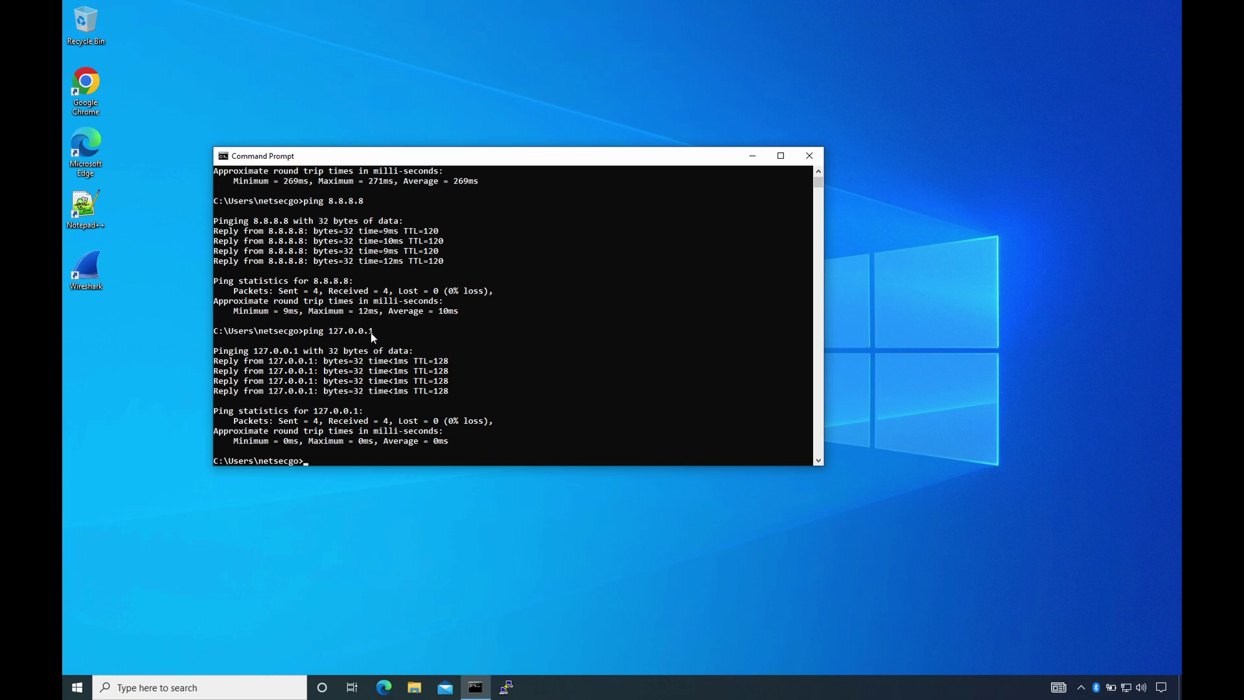
- Run a continuous ping to 8.8.8.8 with -t, stop it with Ctrl+C, then show ping's usage
type("ping 8.8.8.8 -t")
key("Return")
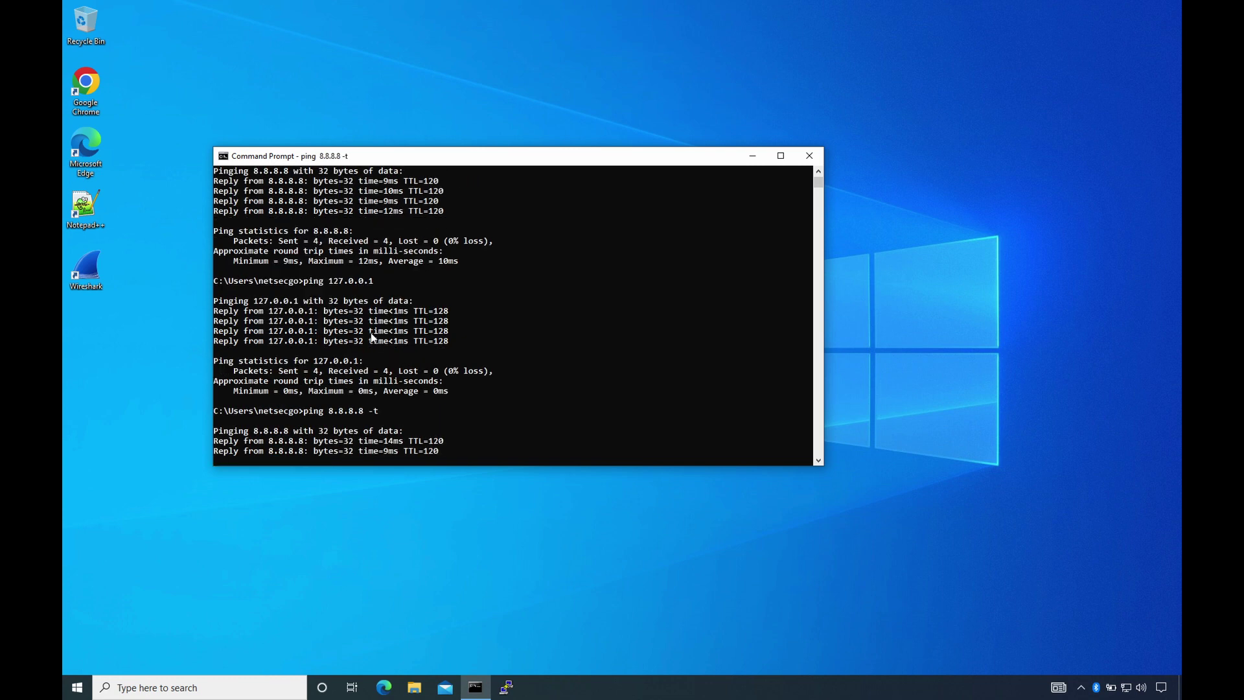
double_click(434, 158)
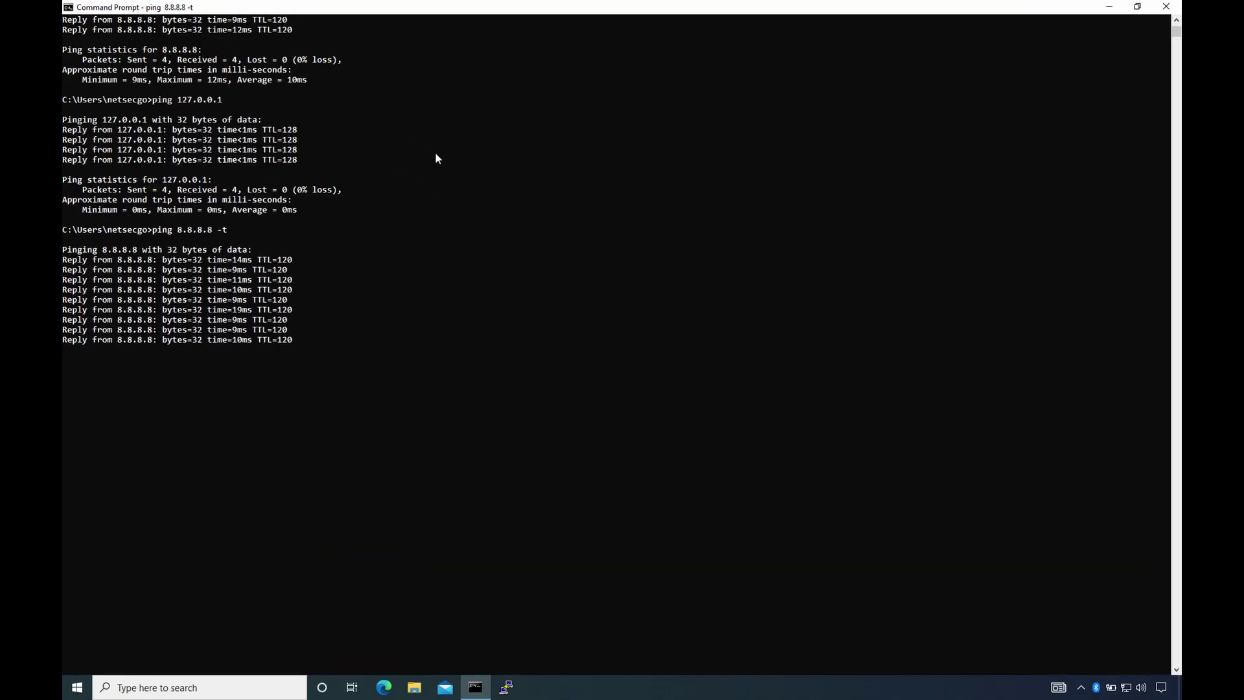
key("ctrl+c")
type("ping")
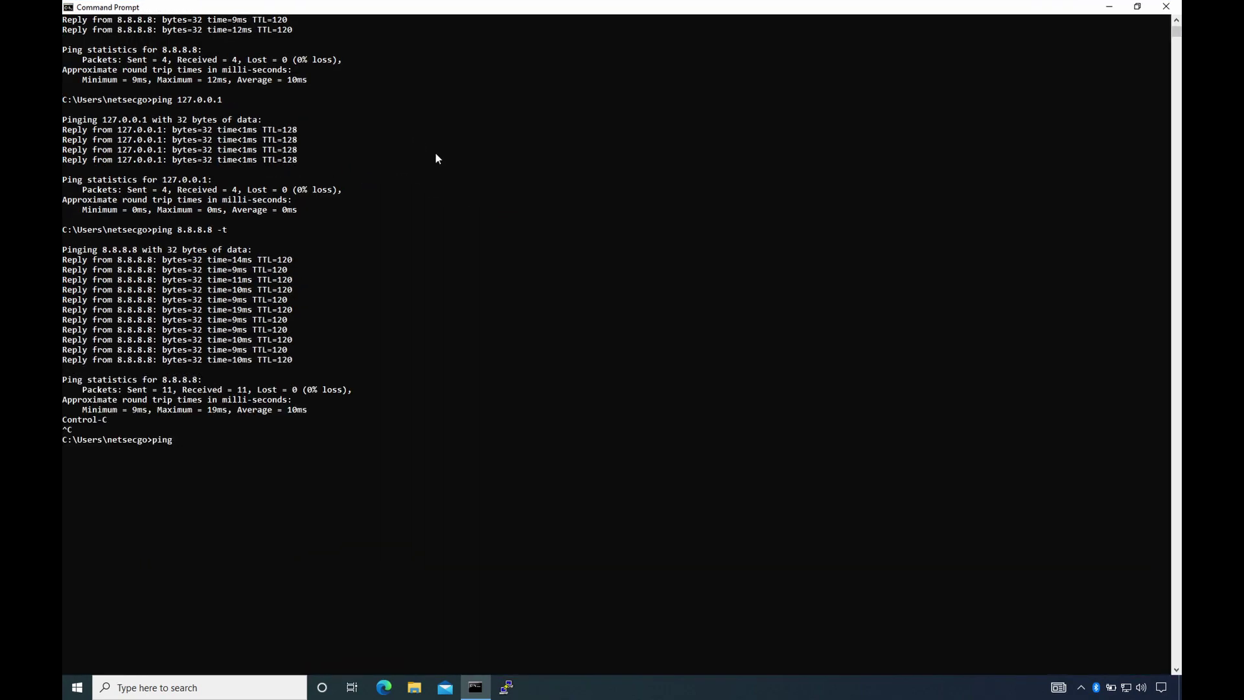
key("Return")
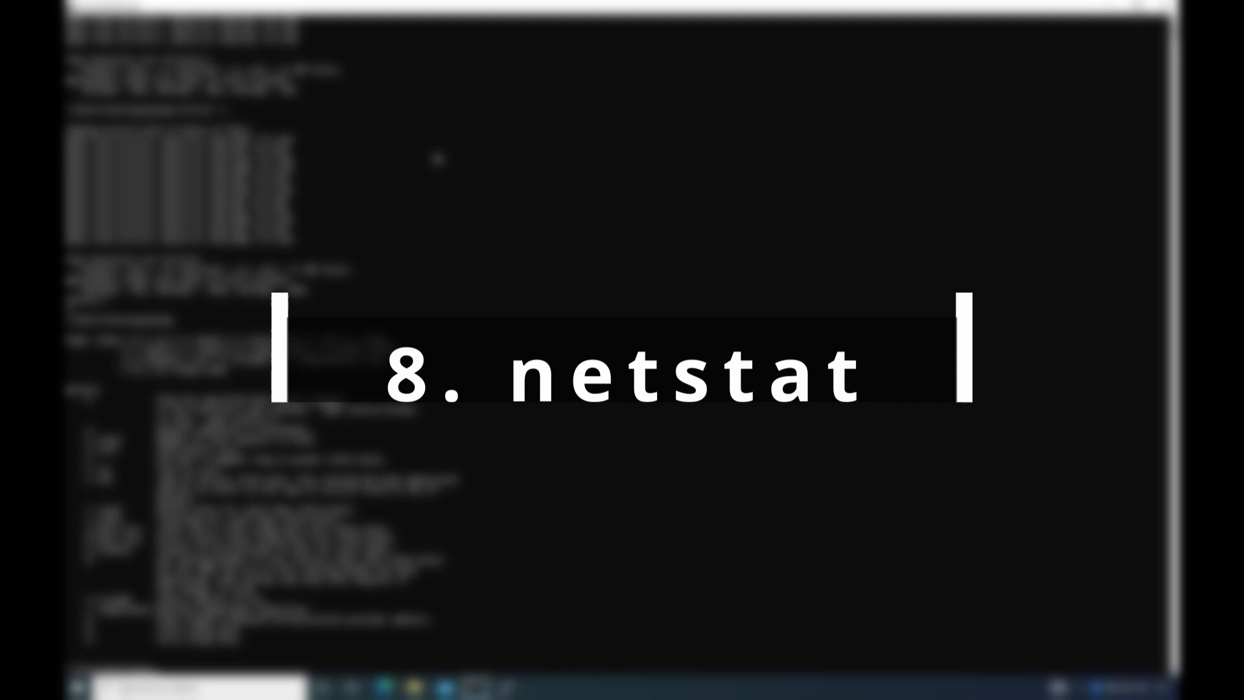
- List all connections numerically with netstat -an and copy the listening rows
type("netstat")
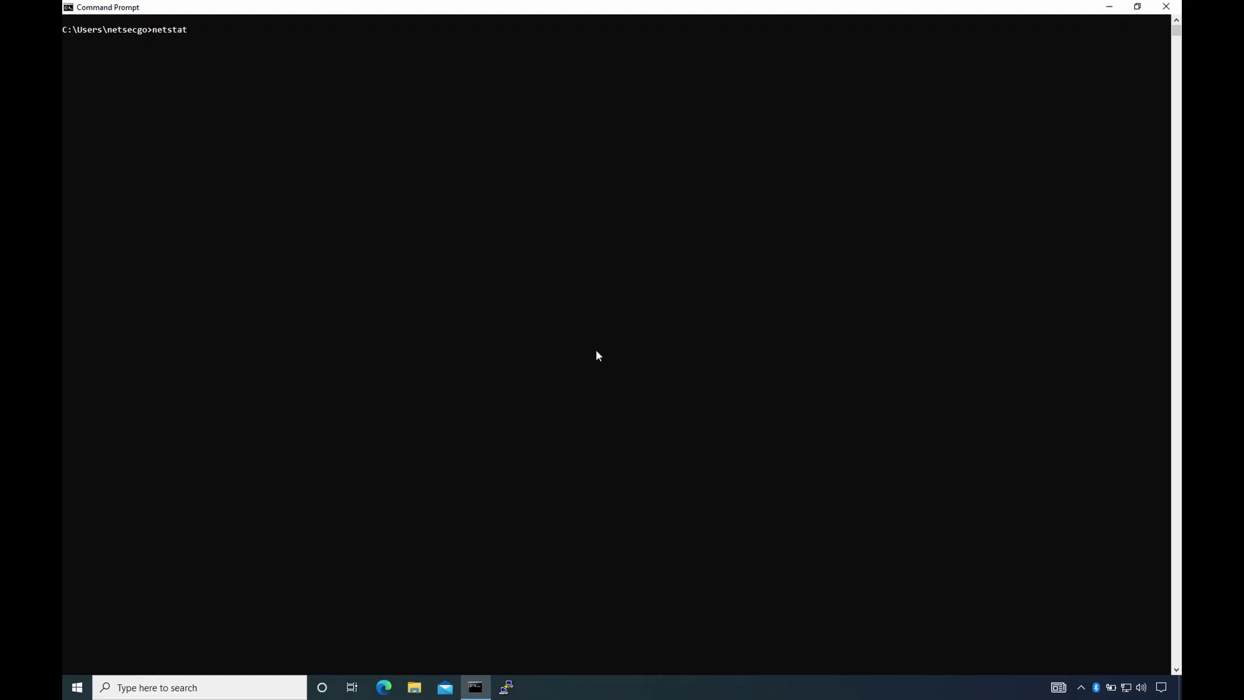
type(" -an")
key("Return")
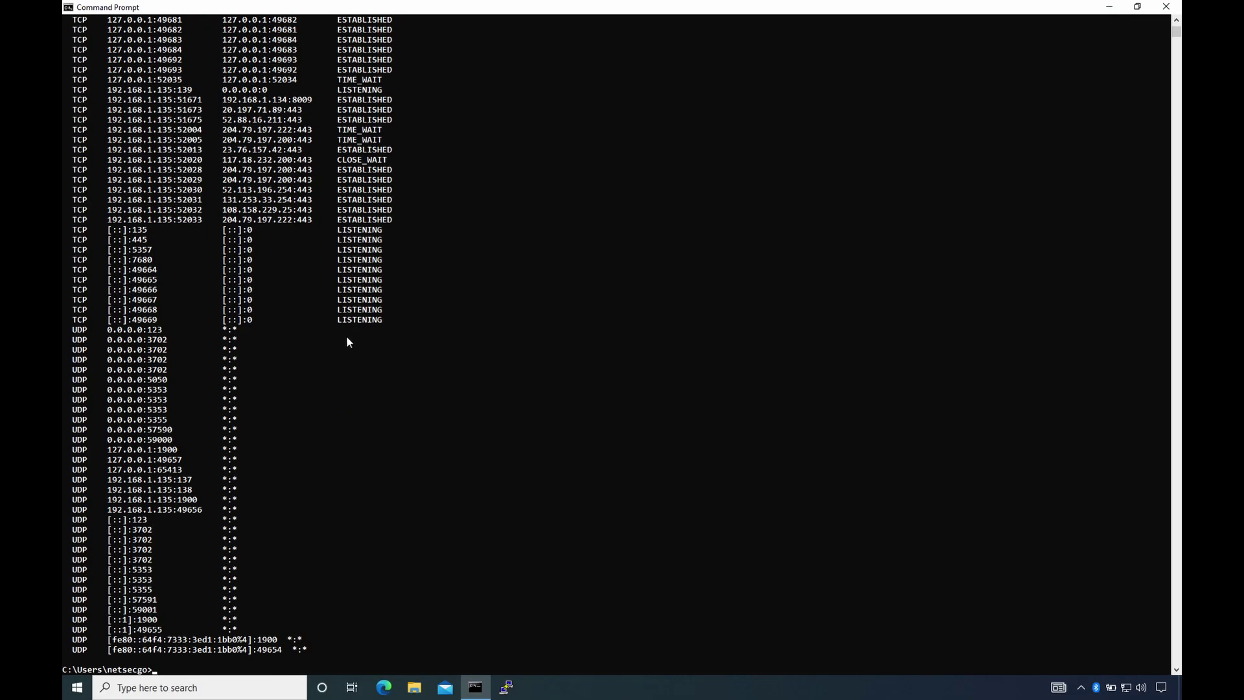
scroll(346, 336, "up", 6)
left_click_drag(62, 46, 157, 52)
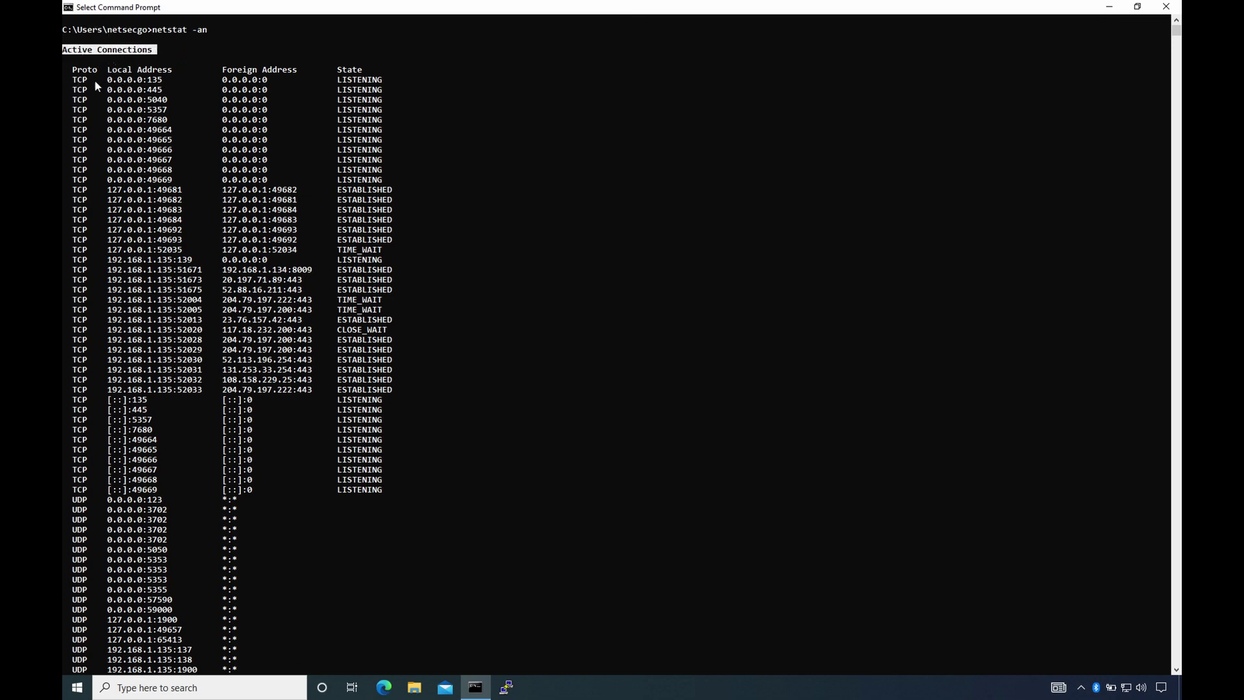
left_click_drag(67, 79, 292, 80)
left_click_drag(68, 89, 410, 247)
right_click(409, 249)
key("Return")
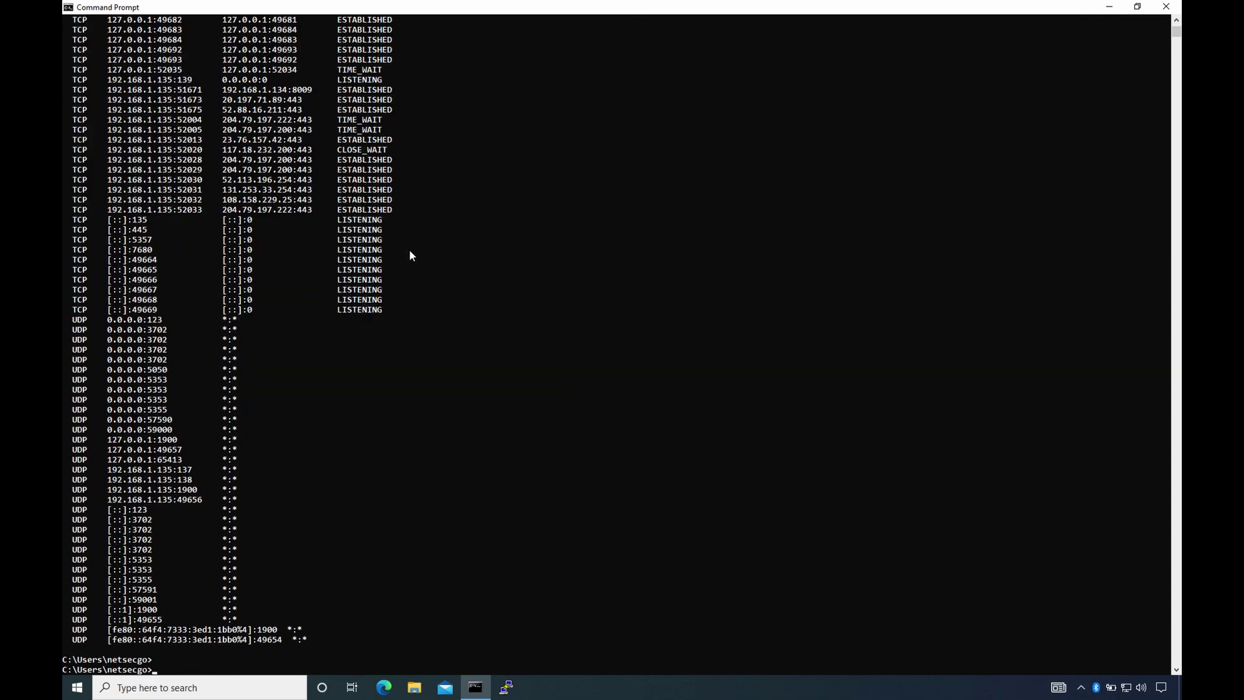
- List connections with their owning process IDs using netstat -ano
type("netstat -ano")
key("Return")
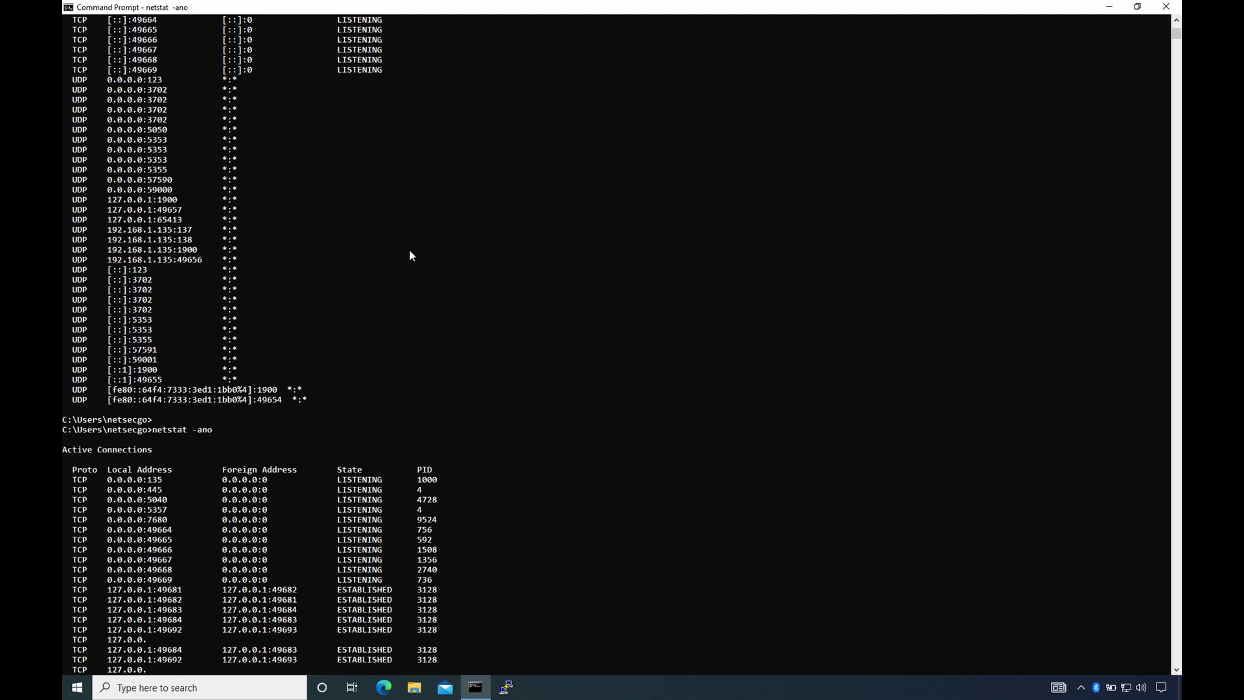
scroll(409, 251, "up", 20)
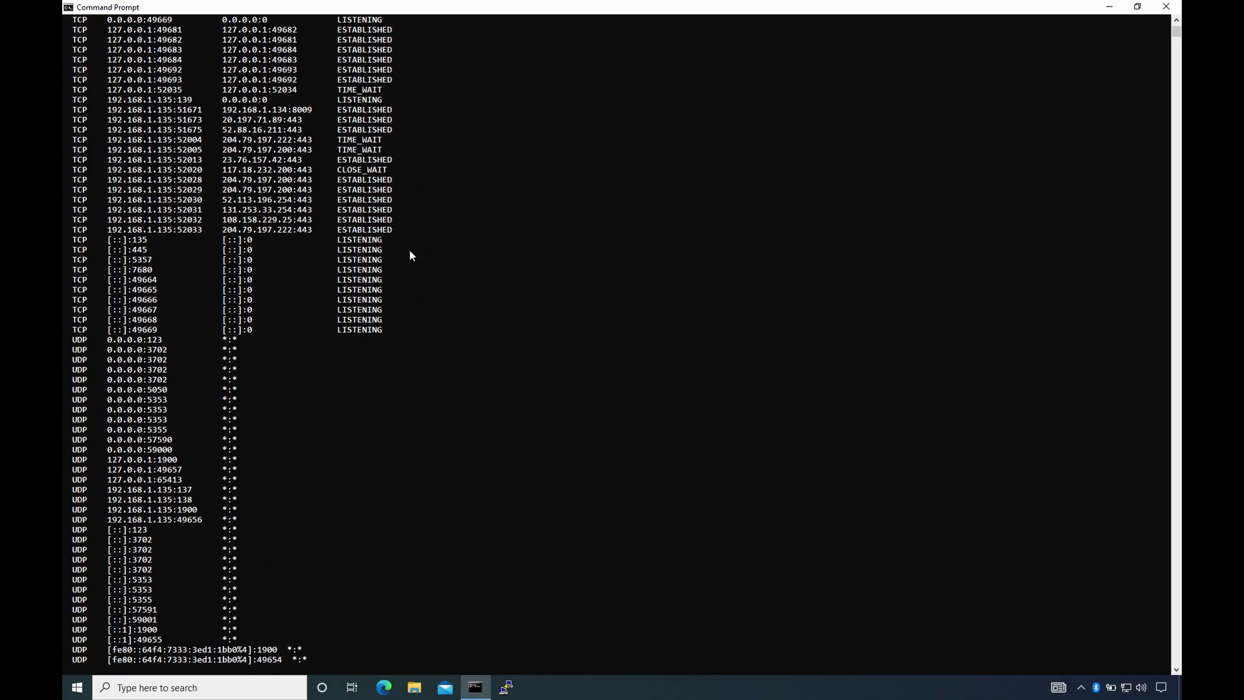
left_click_drag(327, 49, 387, 155)
scroll(399, 177, "down", 20)
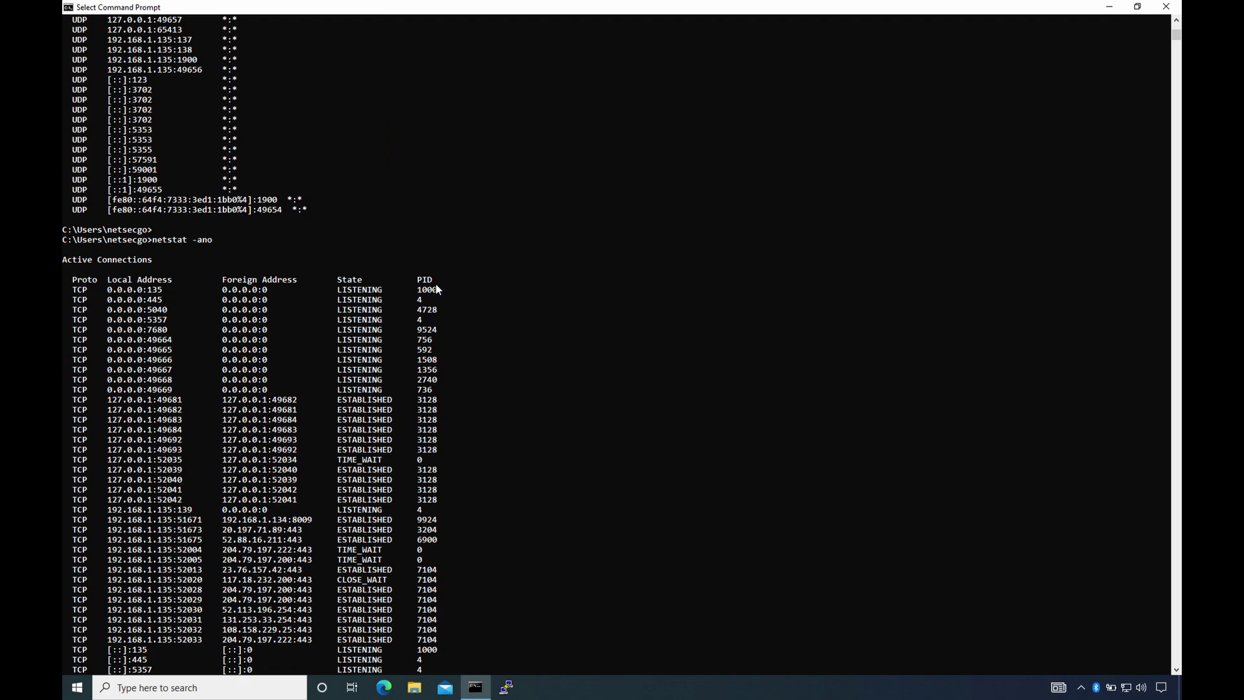
left_click_drag(418, 278, 457, 447)
left_click(470, 371)
scroll(472, 369, "down", 20)
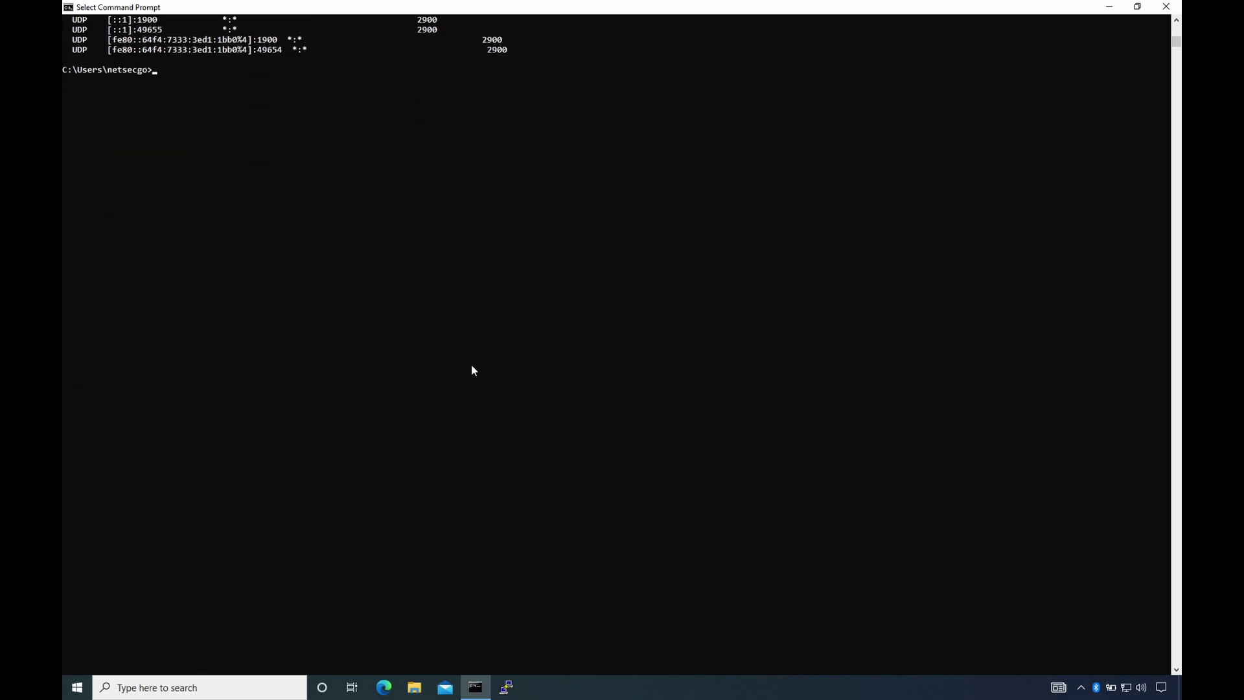
- Run netstat -s and highlight the IPv4 and IPv6 Statistics headings
type("netstat -sp")
key("Return")
scroll(342, 360, "up", 7)
scroll(340, 354, "up", 14)
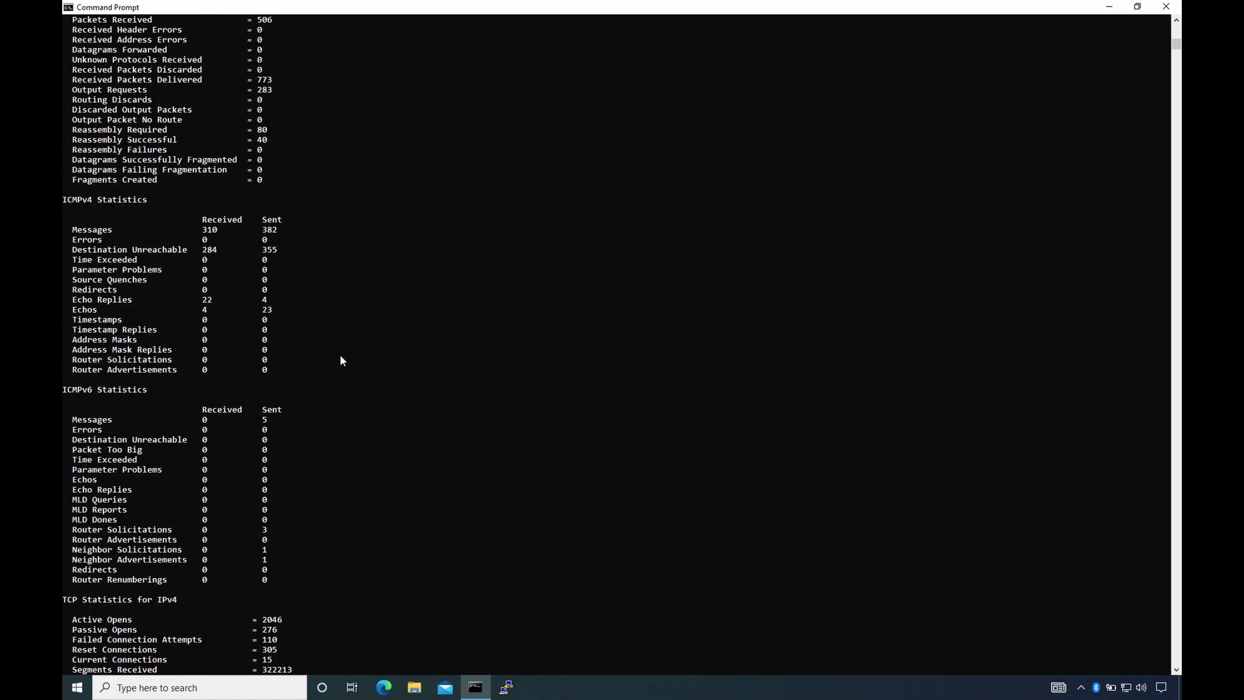
left_click_drag(63, 102, 157, 103)
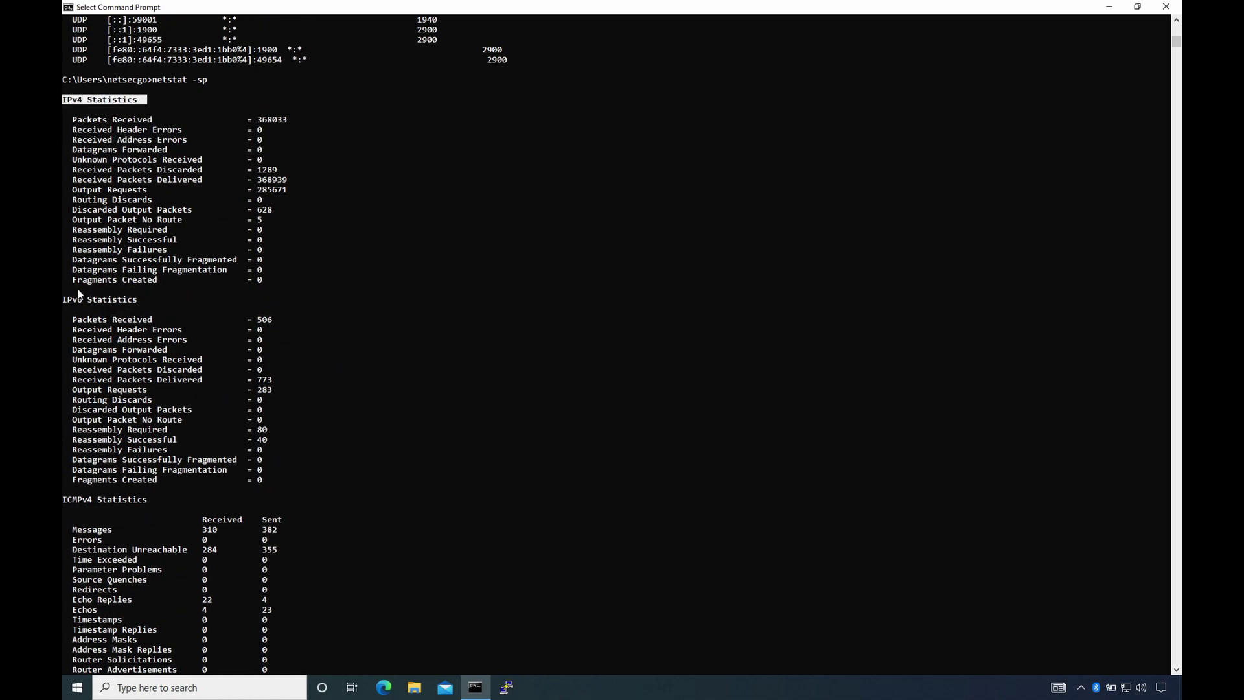
left_click_drag(63, 303, 157, 304)
- Highlight the ICMP, TCP and UDP for IPv4/IPv6 statistics headings further down
scroll(205, 345, "down", 1)
left_click_drag(63, 469, 162, 472)
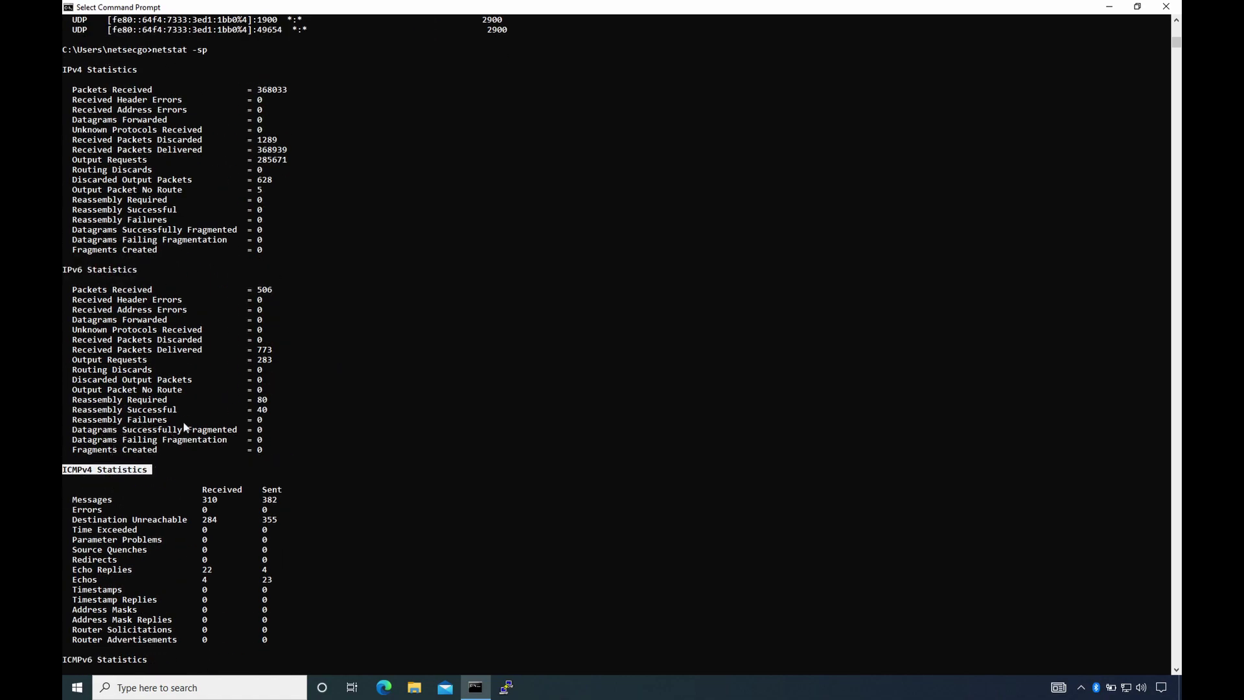
scroll(179, 421, "down", 8)
left_click_drag(63, 390, 162, 391)
scroll(164, 403, "down", 5)
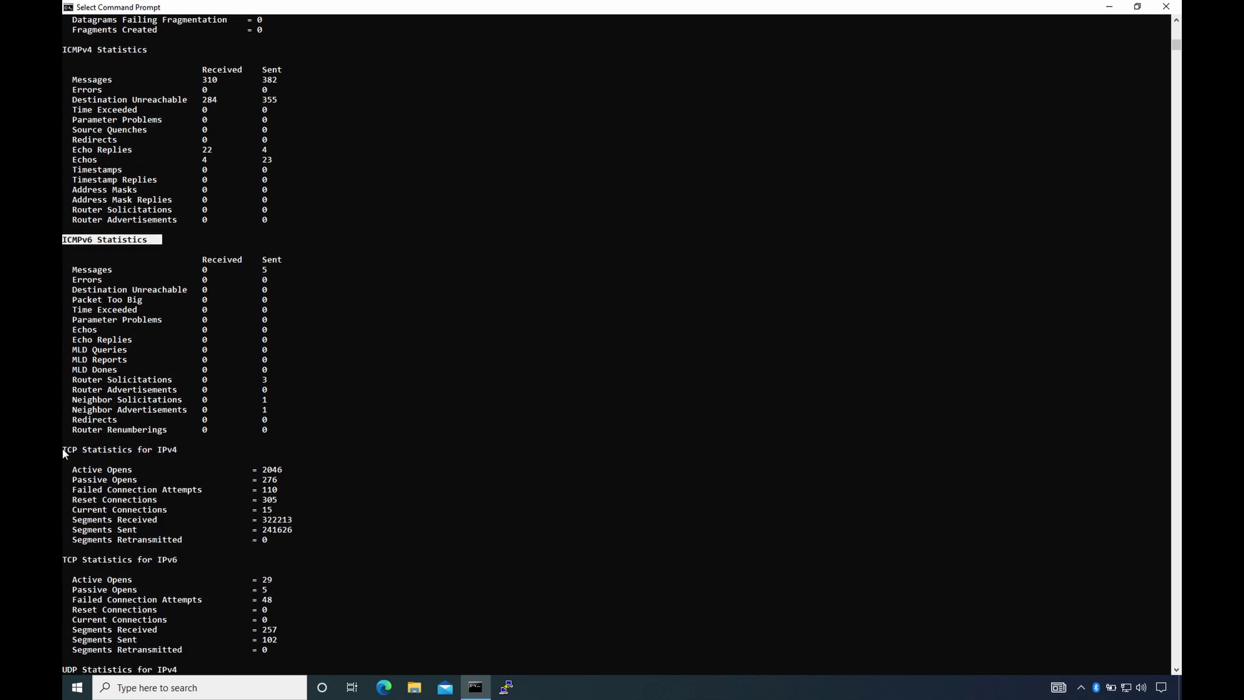
left_click_drag(63, 449, 183, 449)
scroll(189, 437, "down", 5)
left_click_drag(62, 409, 184, 411)
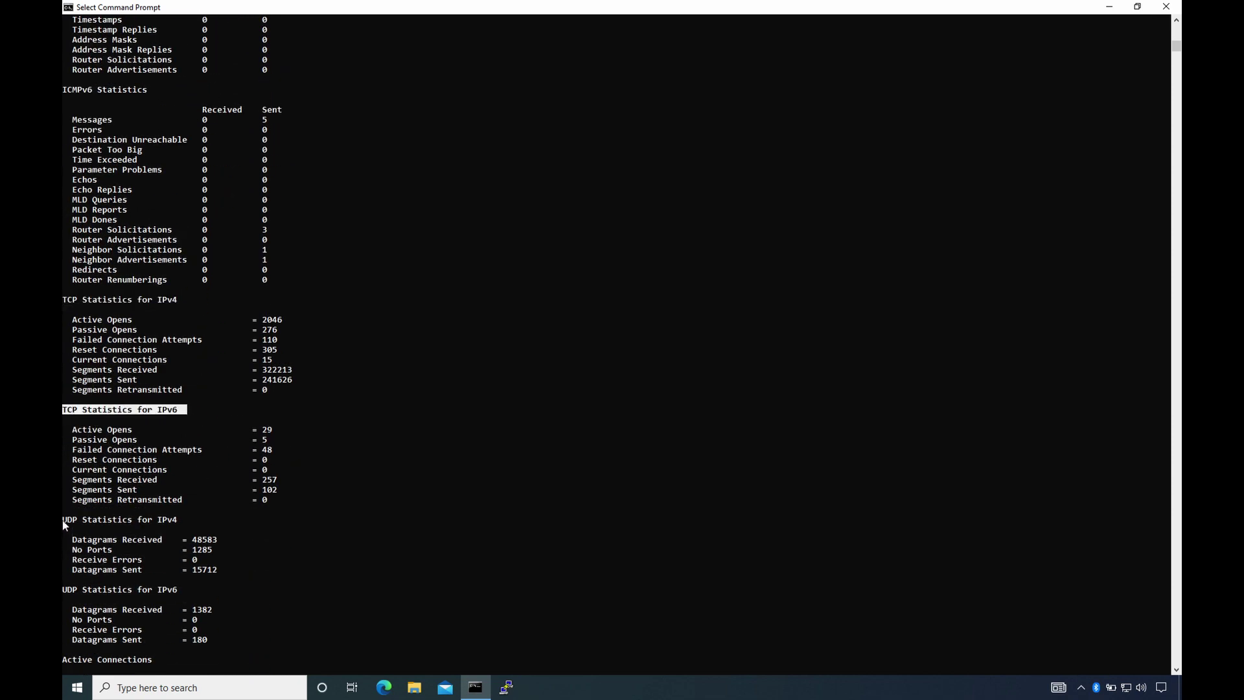
left_click_drag(63, 519, 183, 522)
scroll(130, 525, "down", 2)
left_click_drag(63, 530, 182, 529)
left_click(249, 540)
left_click(418, 542)
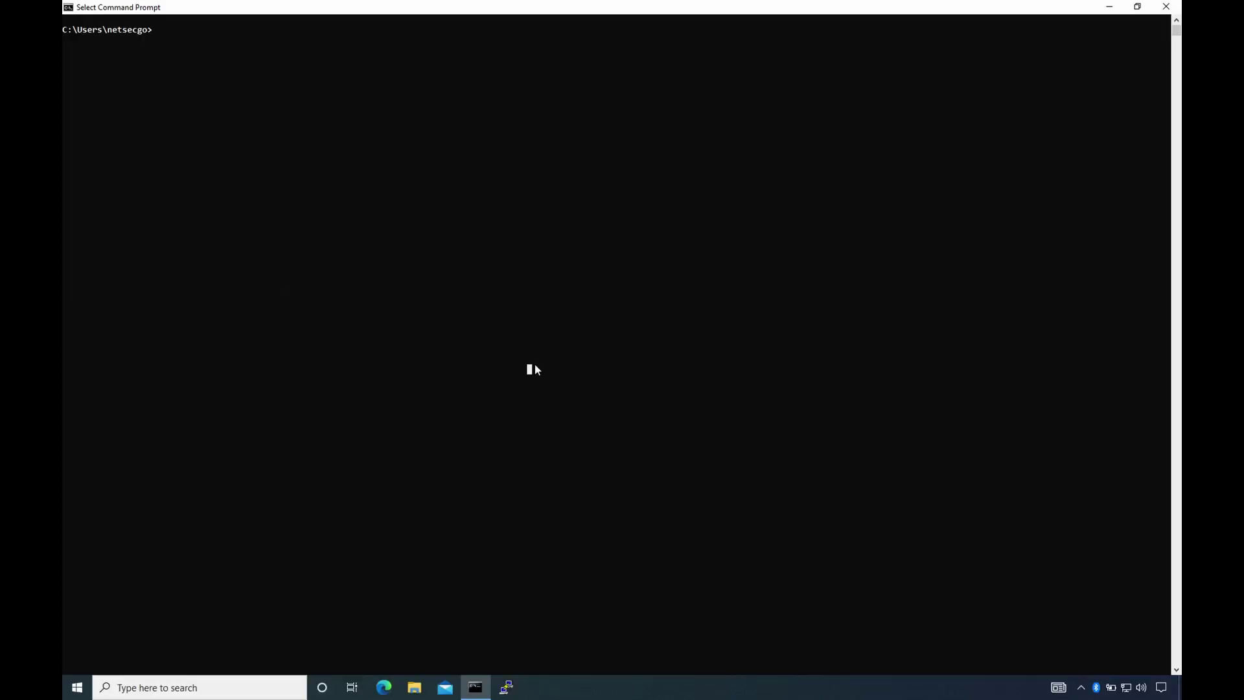
- Run tracert google.com, repeat it with -d to skip name resolution, then show tracert usage
type("tracert google.com")
key("Return")
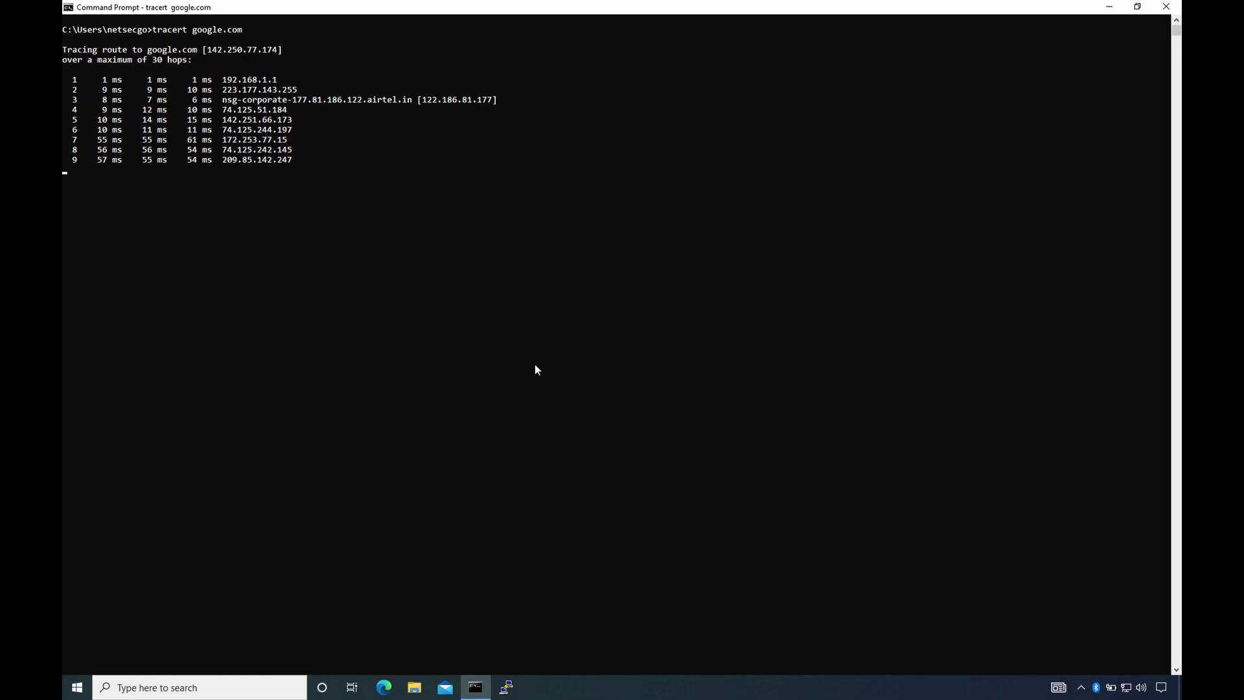
type("t")
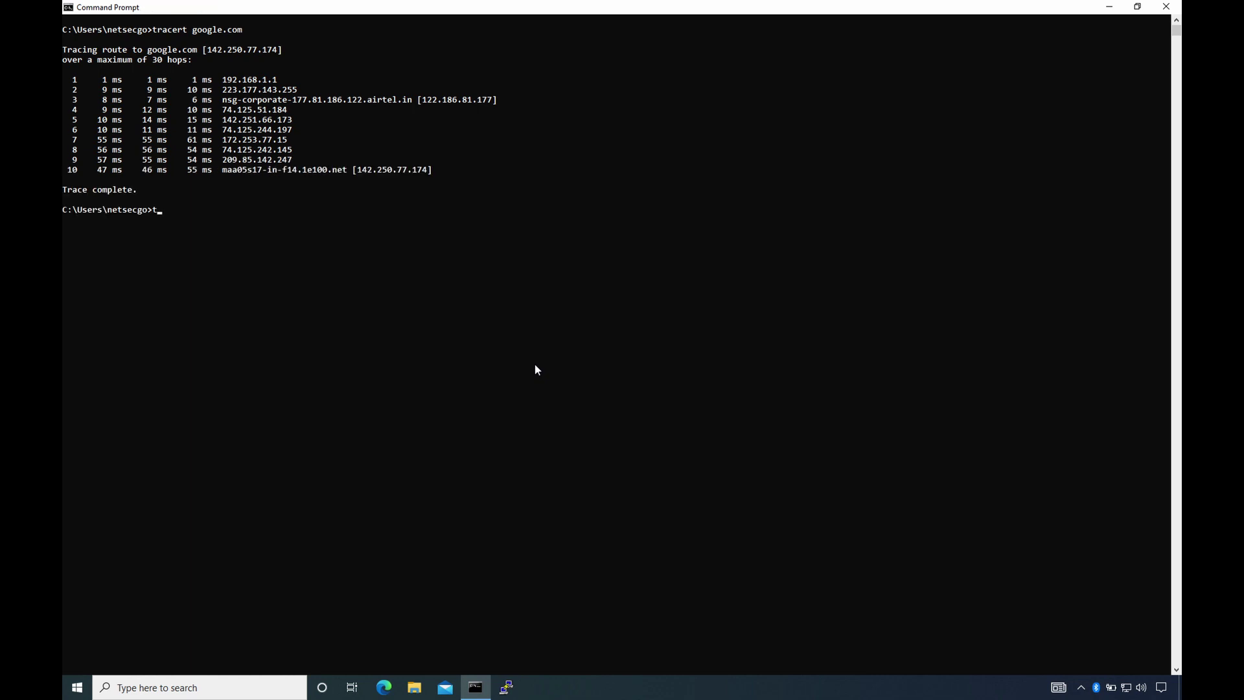
type("racert -d google.com")
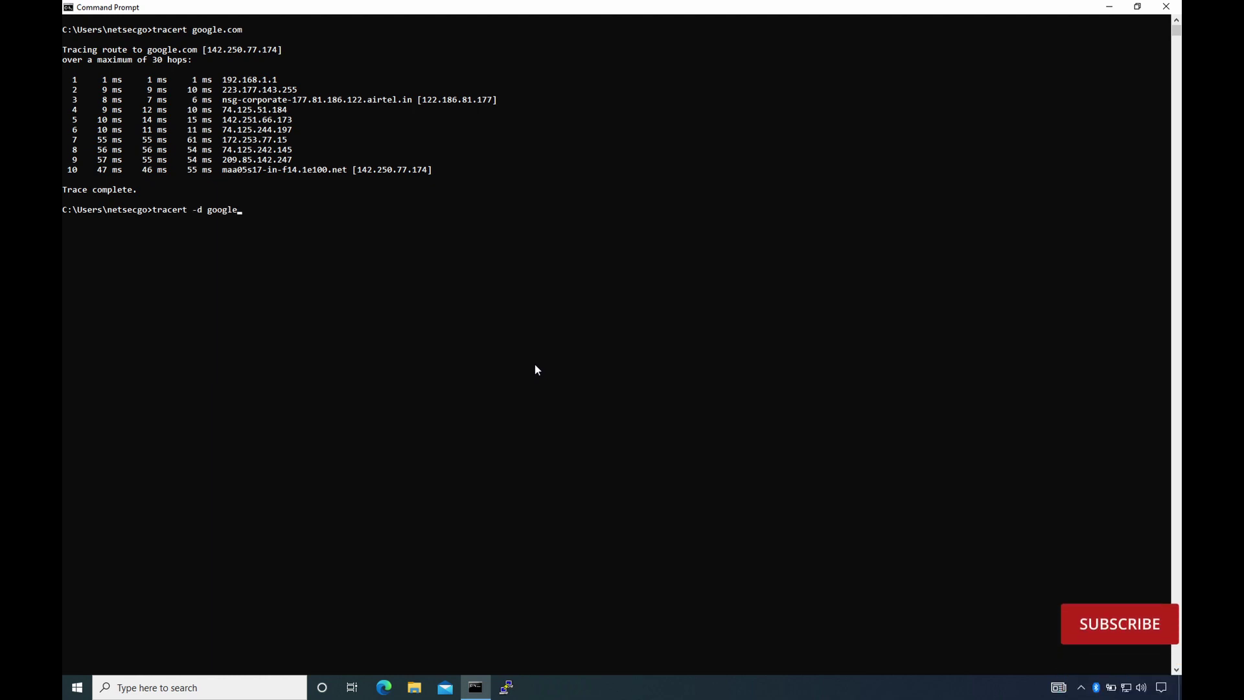
key("Return")
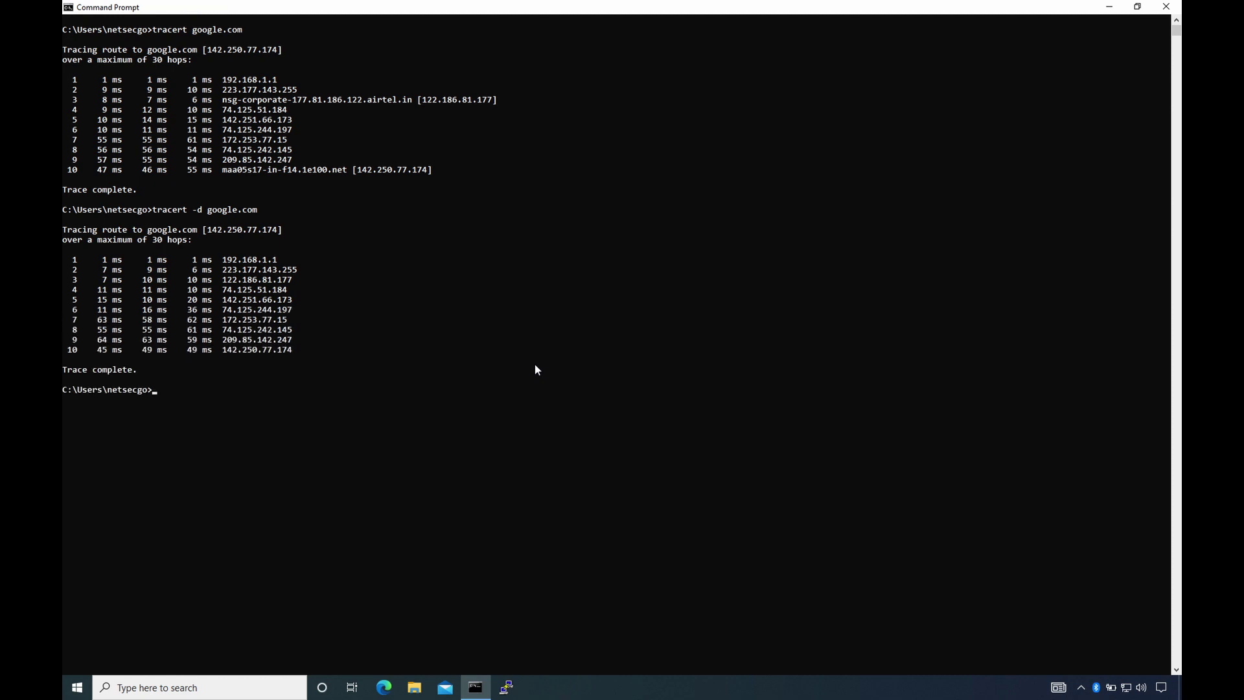
type("tracert")
key("Return")
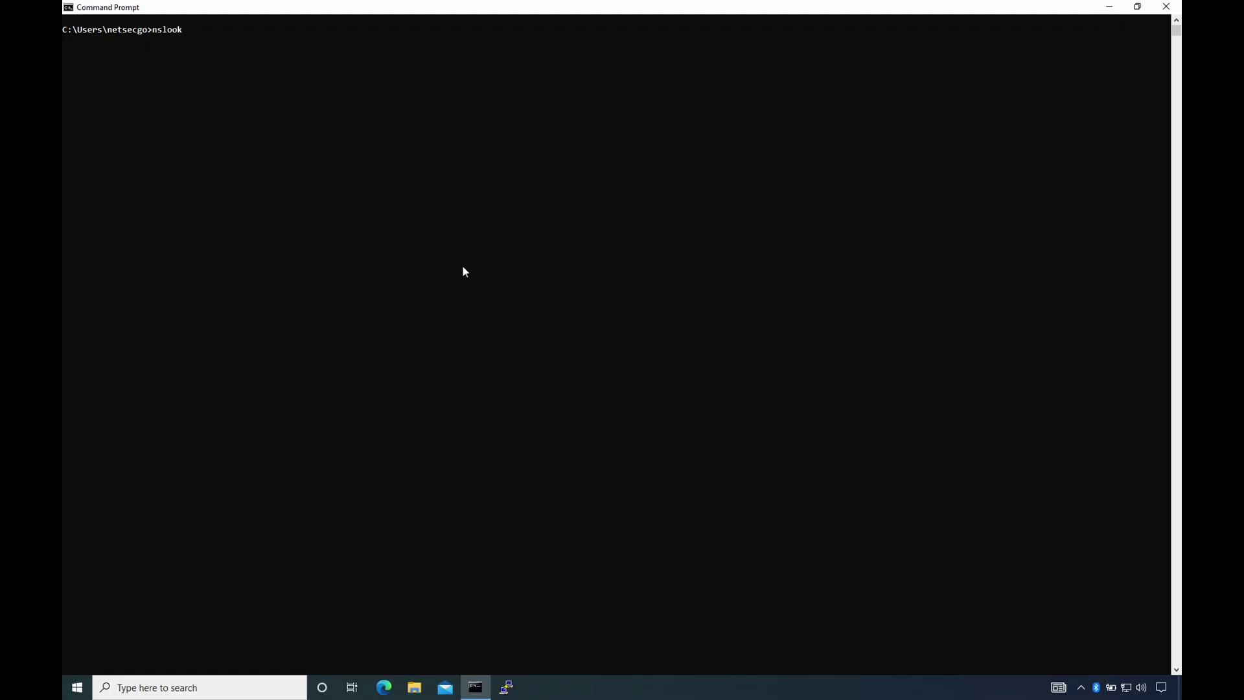
- Look up the addresses of google.com and netsecgo.com with nslookup
type("up google.com")
key("Return")
type("n")
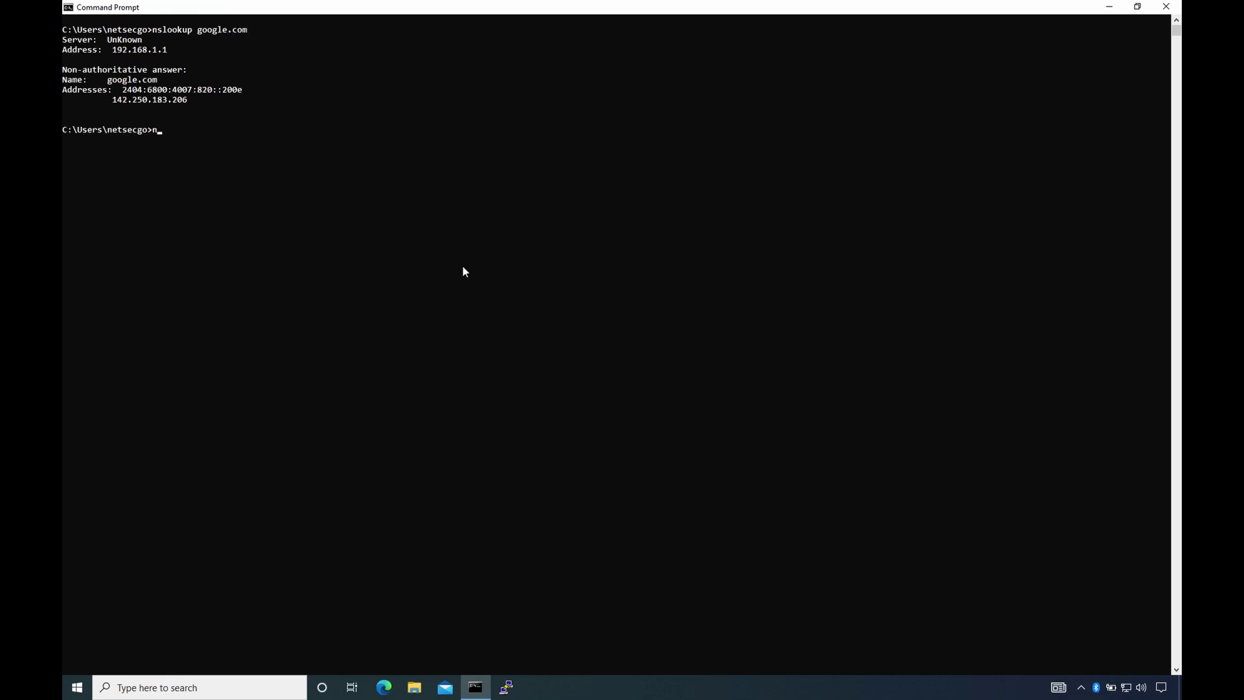
type("slookup netsecgo.com")
key("Return")
- In interactive nslookup via server 1.1.1.1, query both domains' addresses and MX records, list help, then exit
type("nslookup")
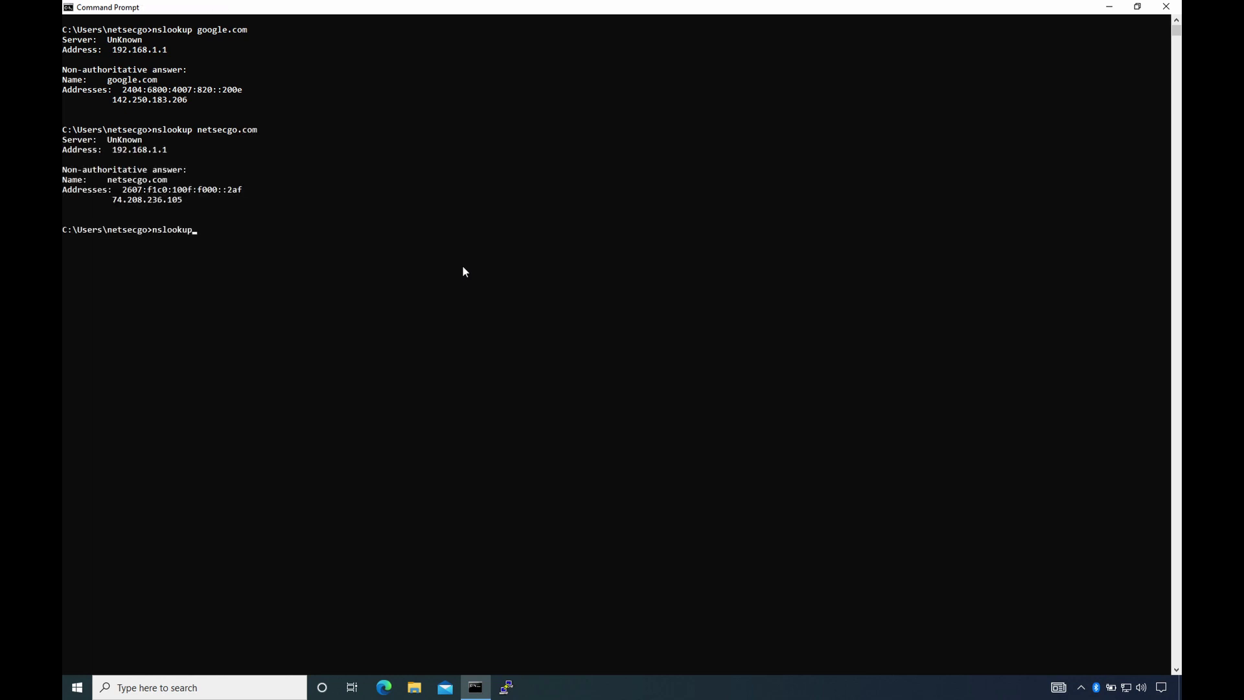
key("Return")
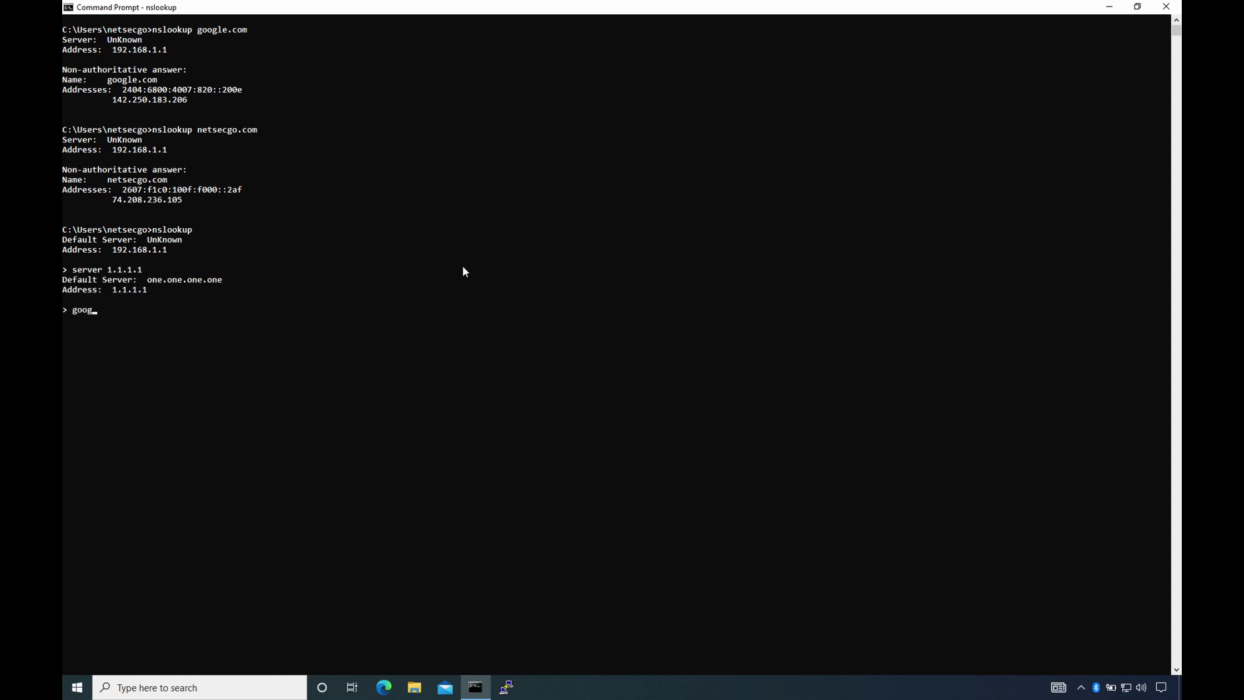
key("Return")
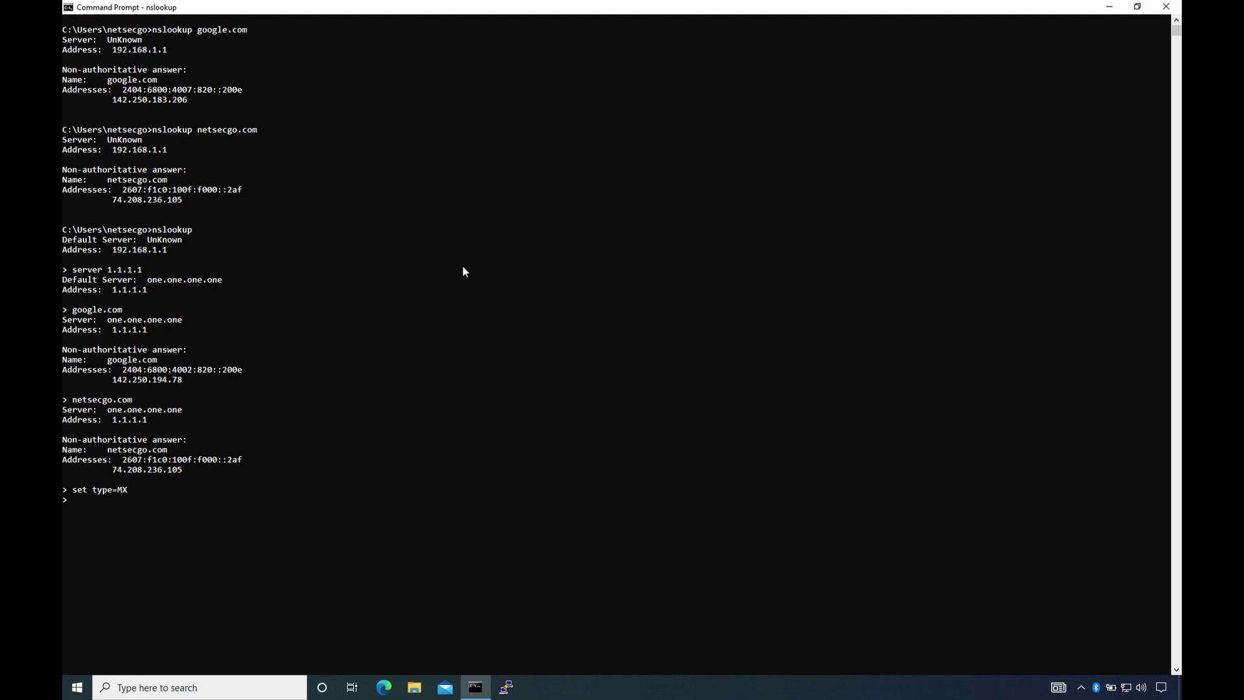
type("m")
key("Return")
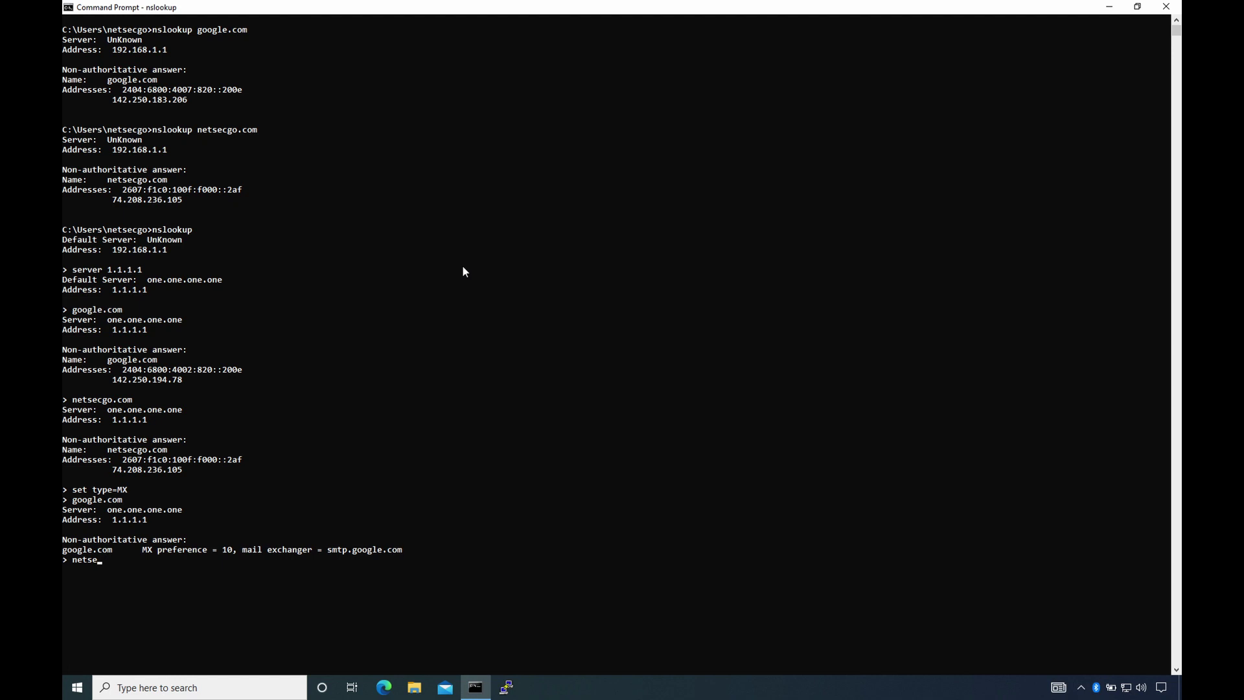
key("Return")
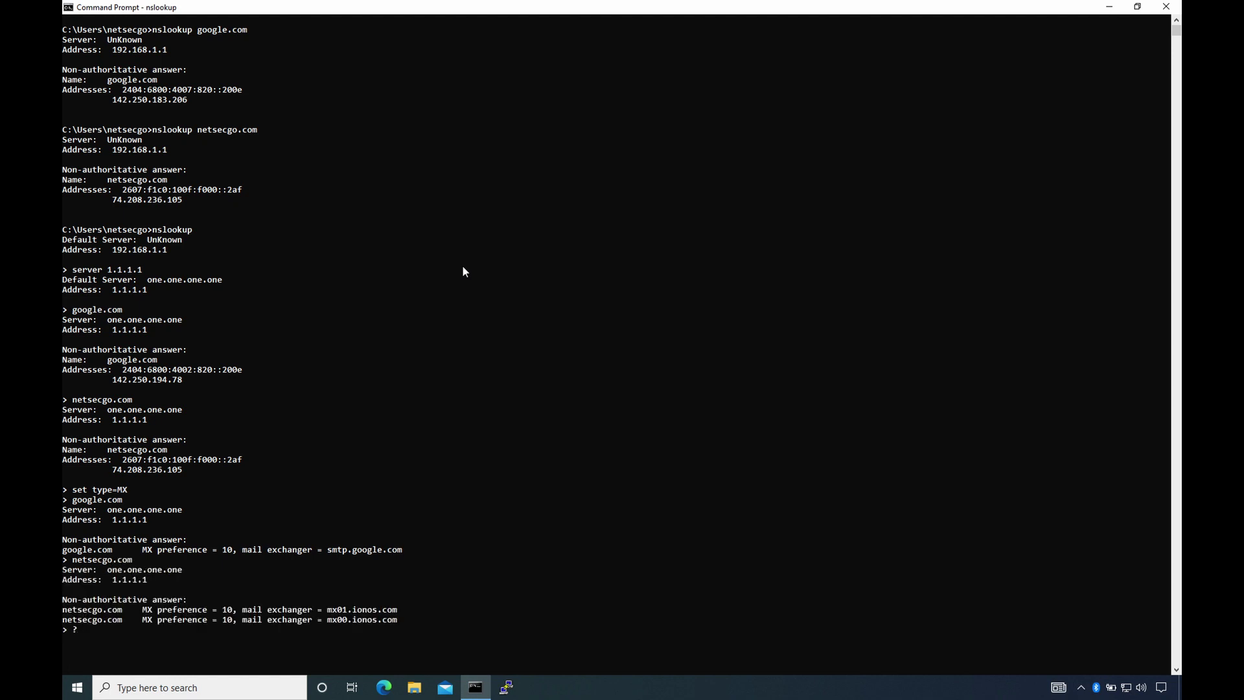
key("Return")
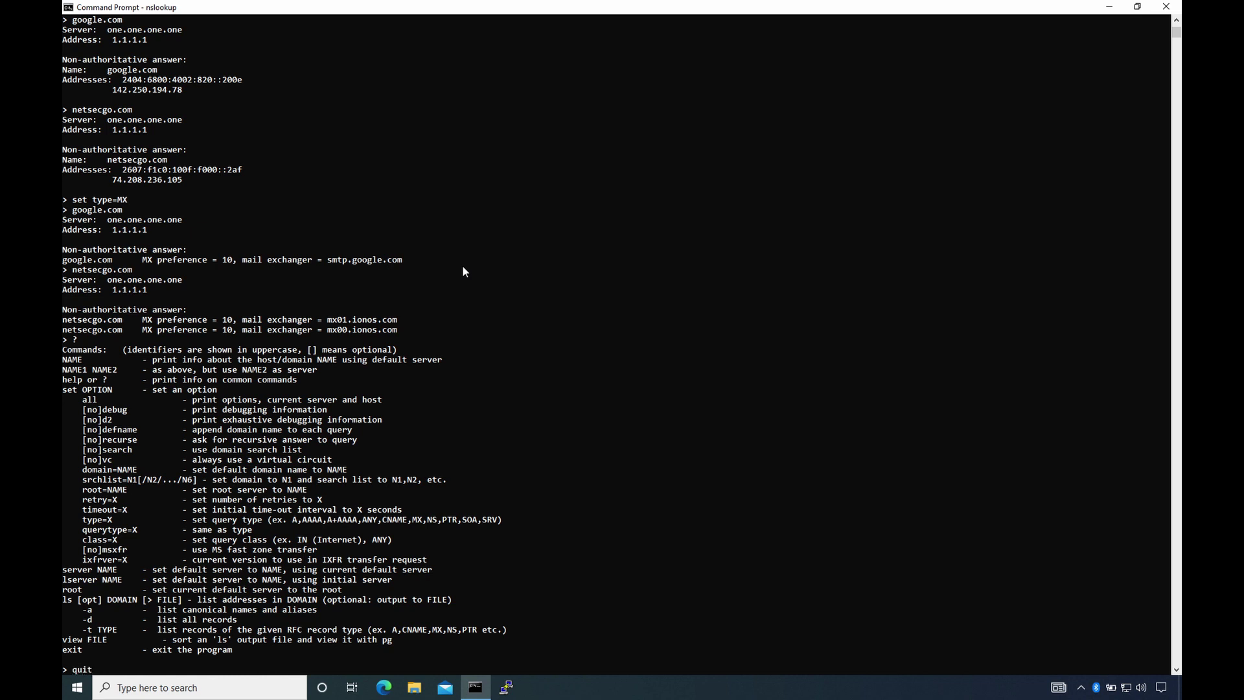
key("Return")
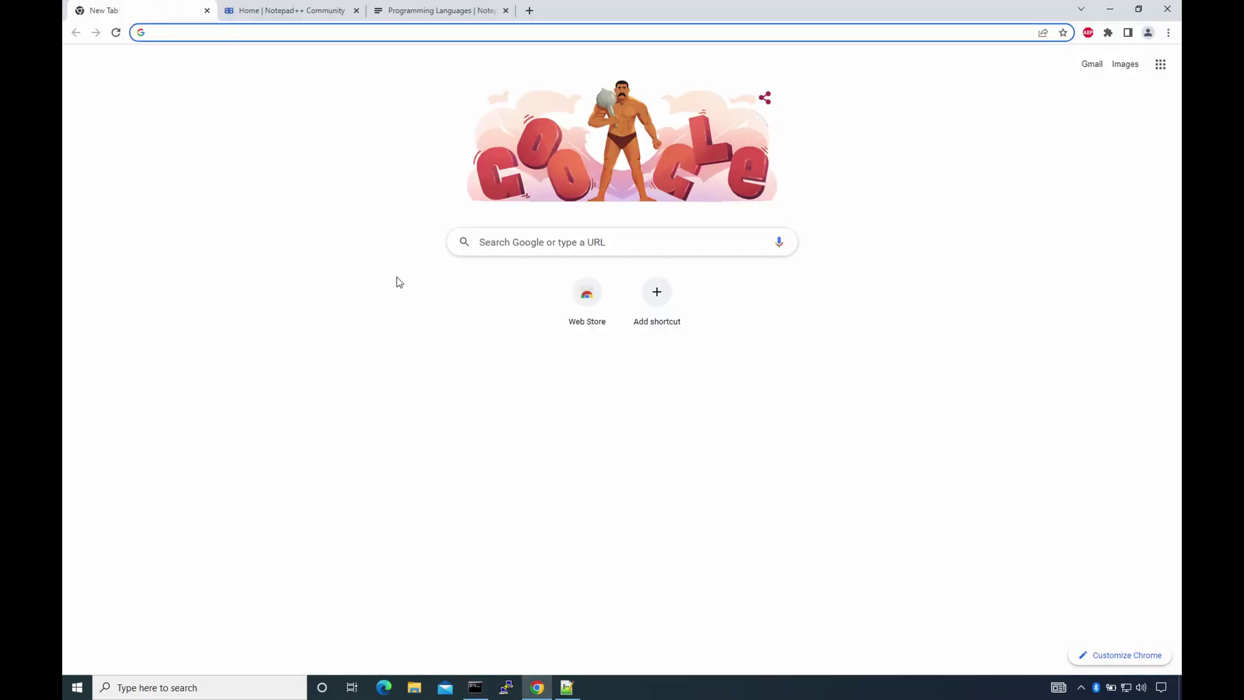
- Search for notepad++ and browse its downloads, community forum and supported programming languages pages
type("notepad")
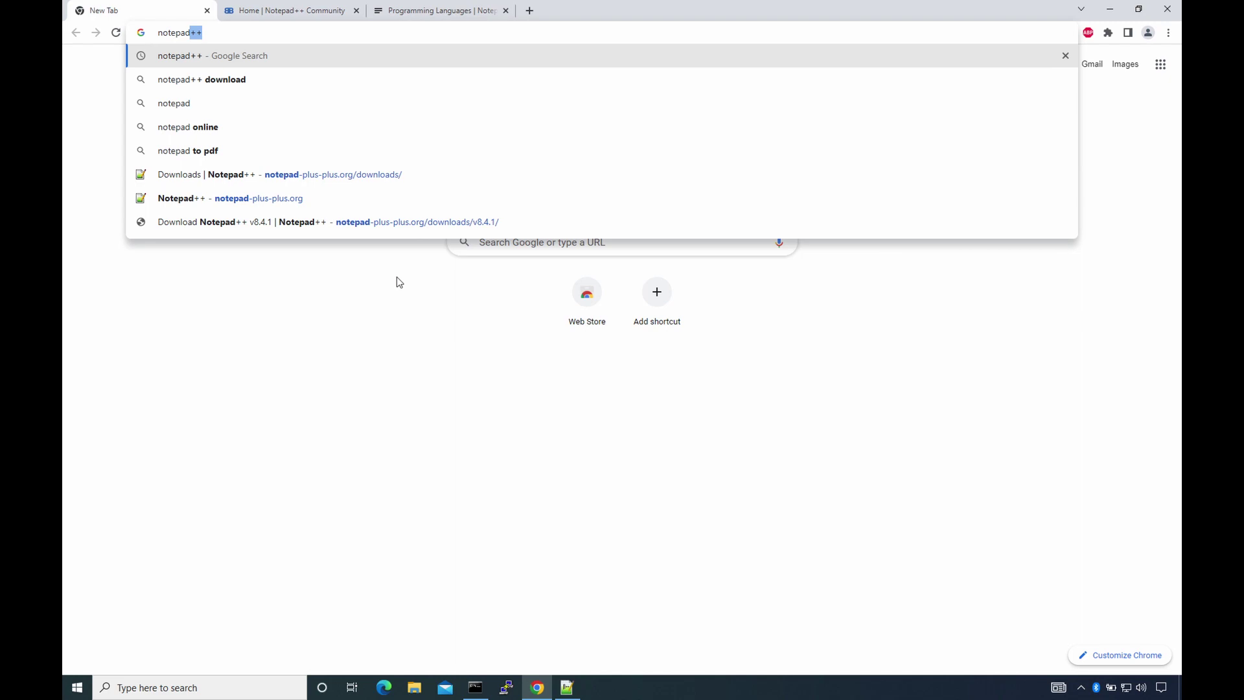
type("++")
key("Return")
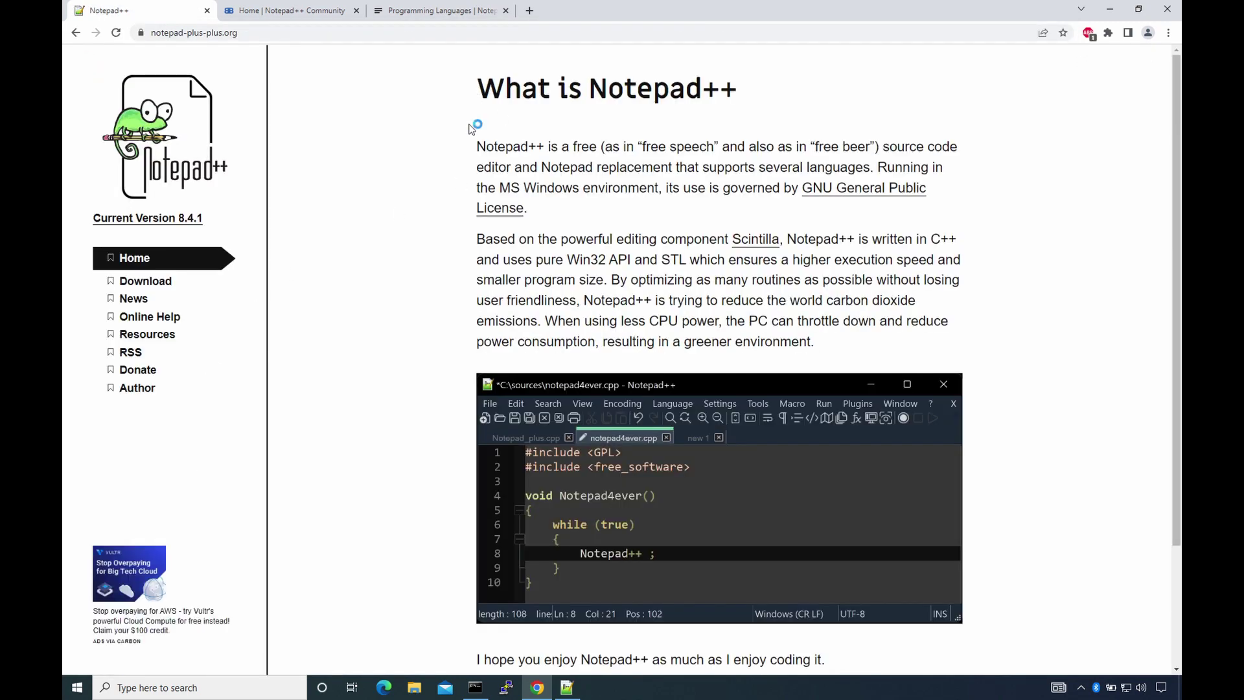
scroll(471, 127, "down", 2)
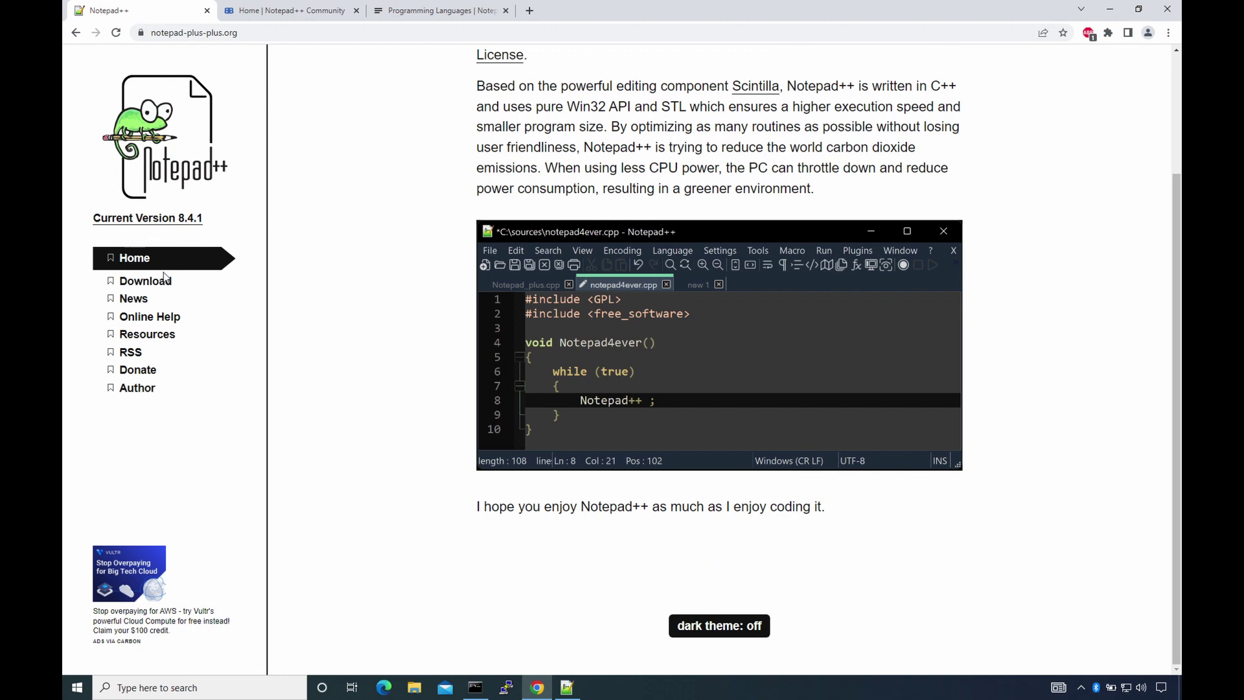
left_click(145, 280)
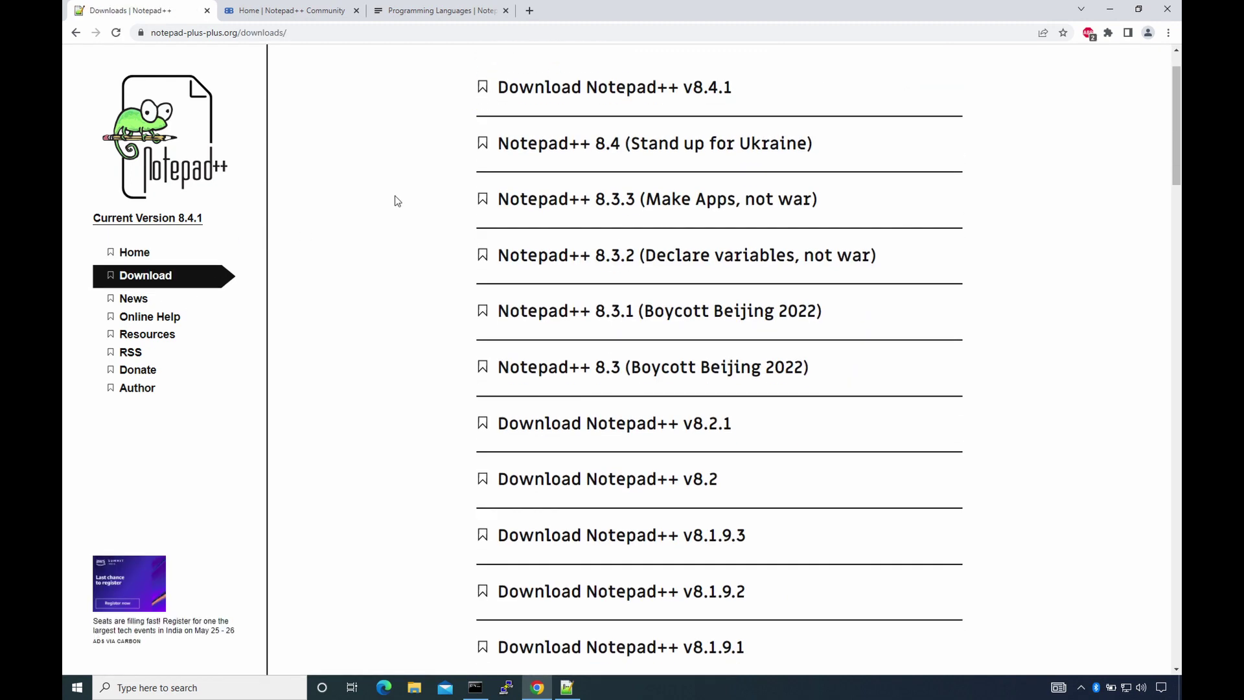
left_click(305, 11)
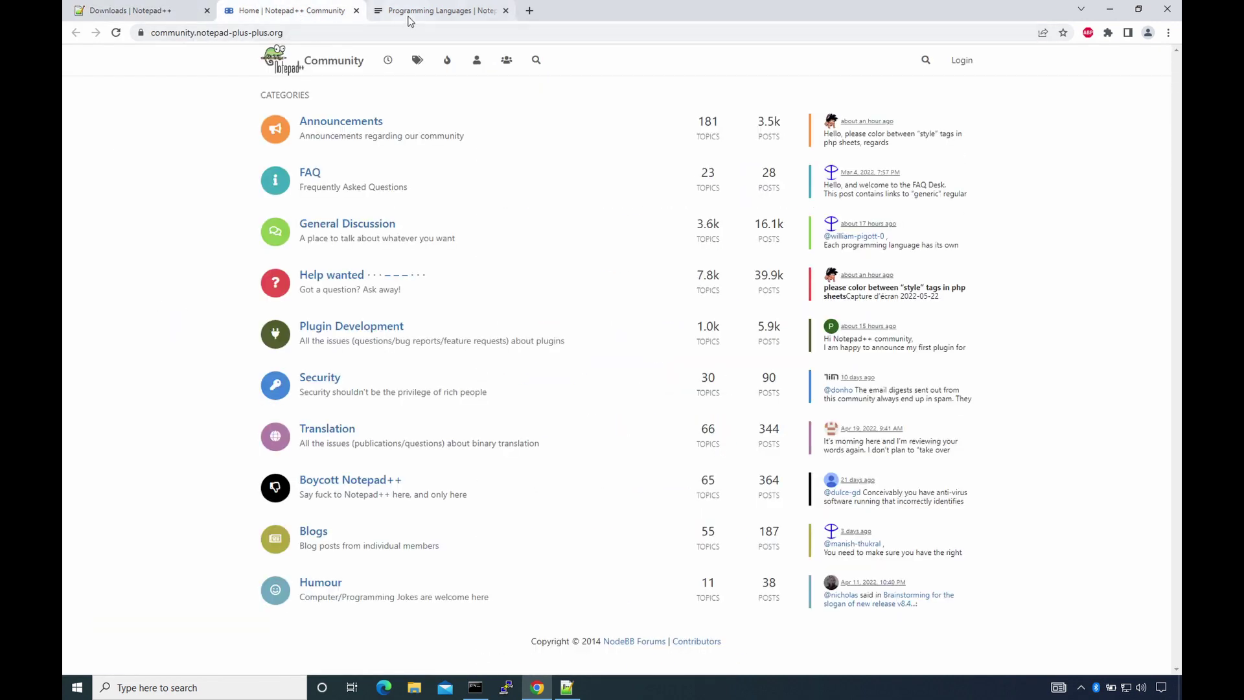
left_click(411, 13)
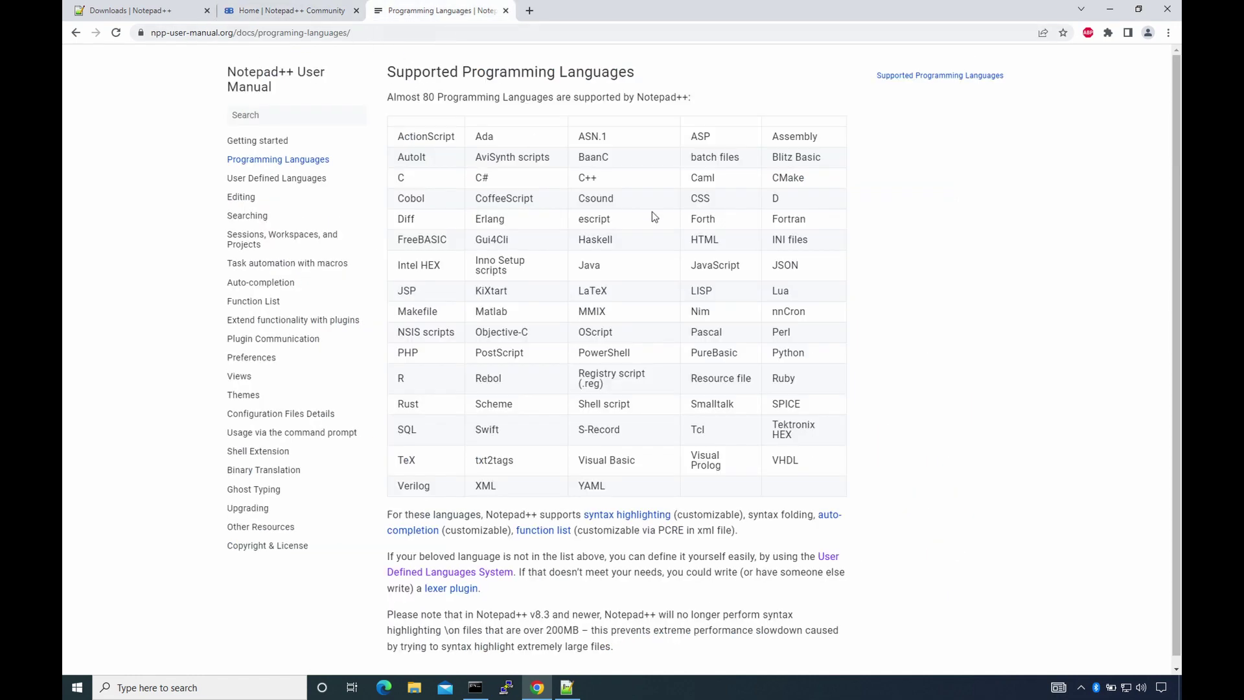
scroll(847, 197, "down", 1)
- In Notepad++, browse webpage.html and select the words link, stylesheet and href
left_click(567, 687)
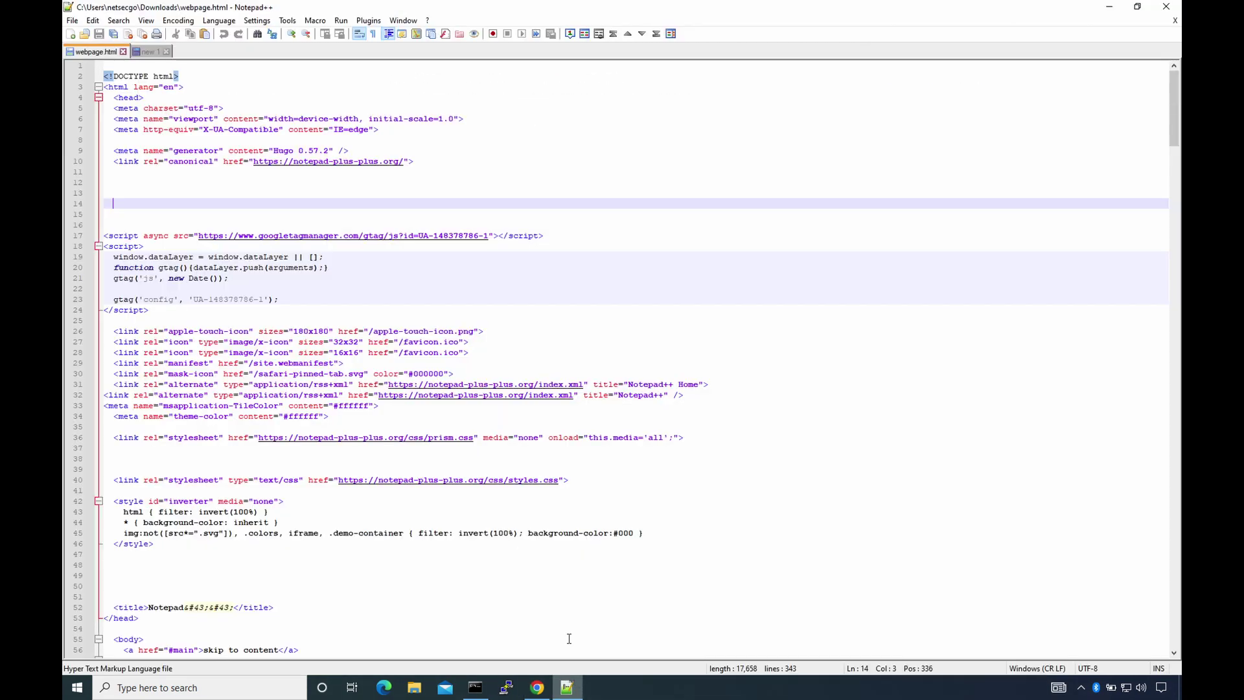
scroll(486, 154, "down", 9)
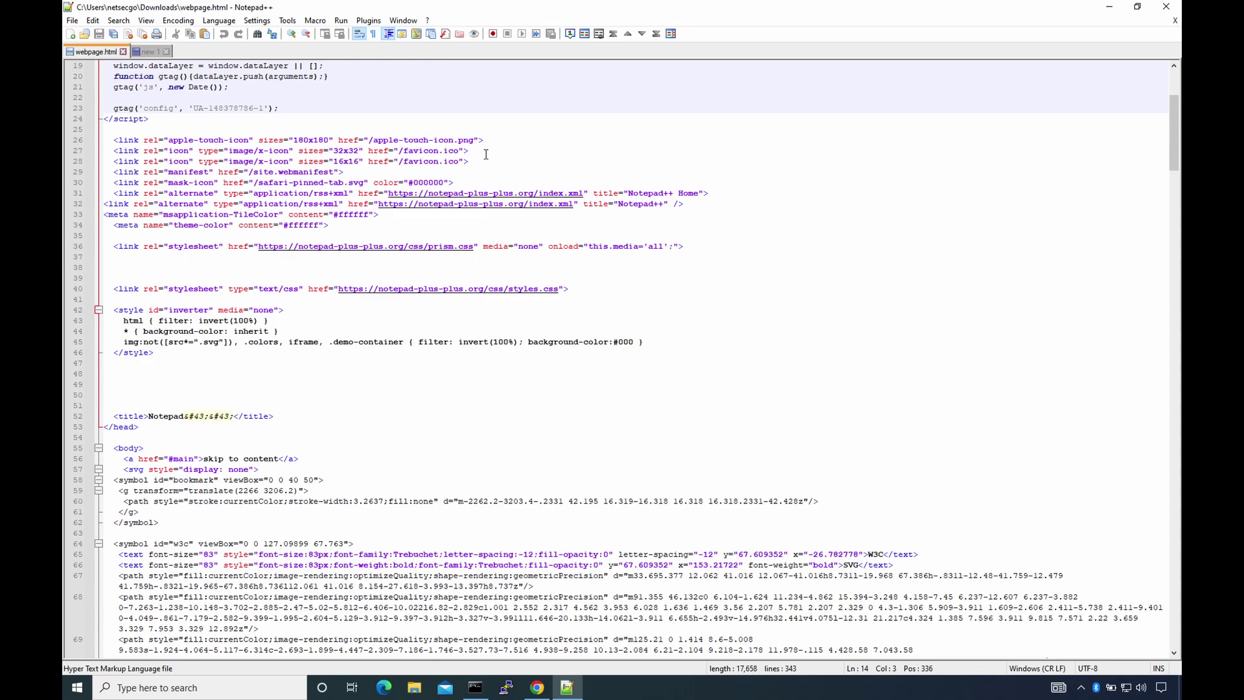
scroll(505, 154, "down", 6)
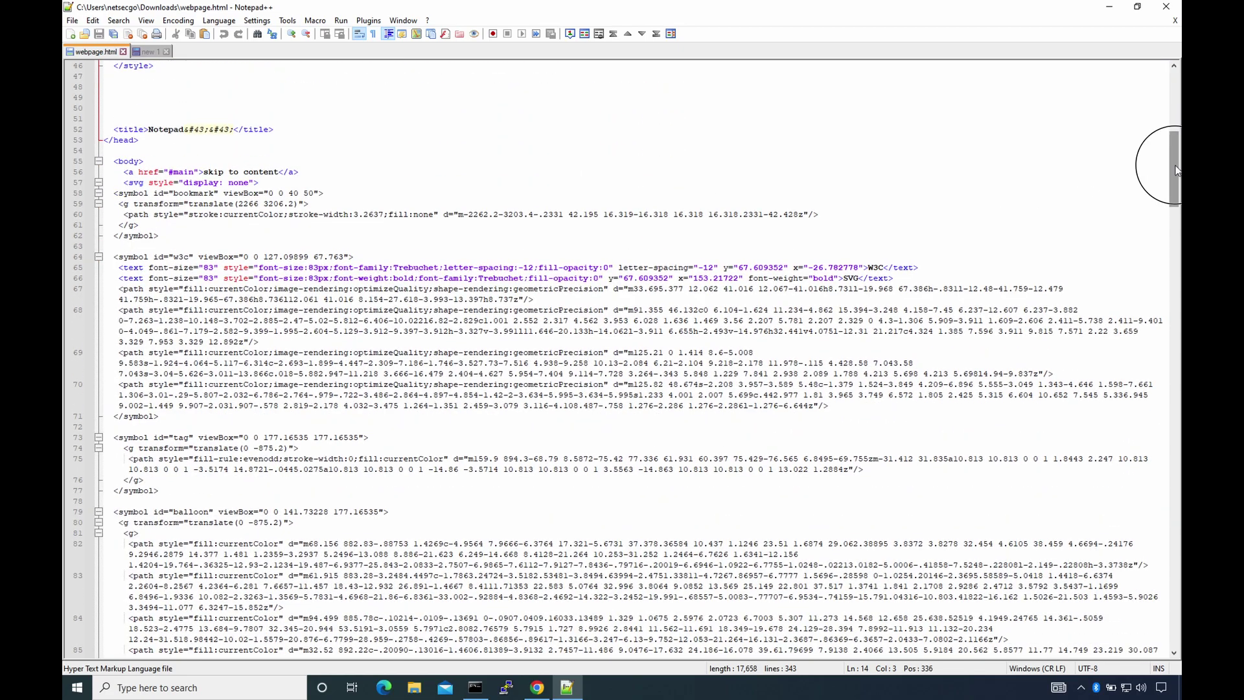
left_click_drag(1171, 162, 1171, 110)
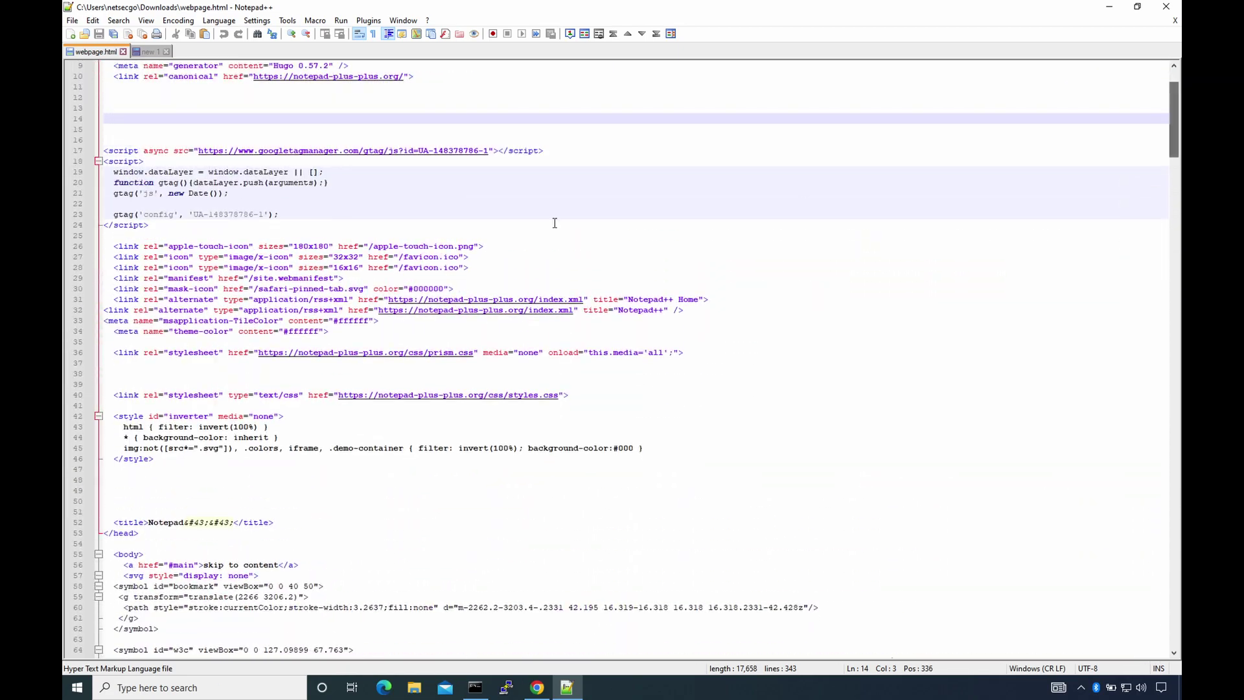
double_click(128, 247)
double_click(194, 353)
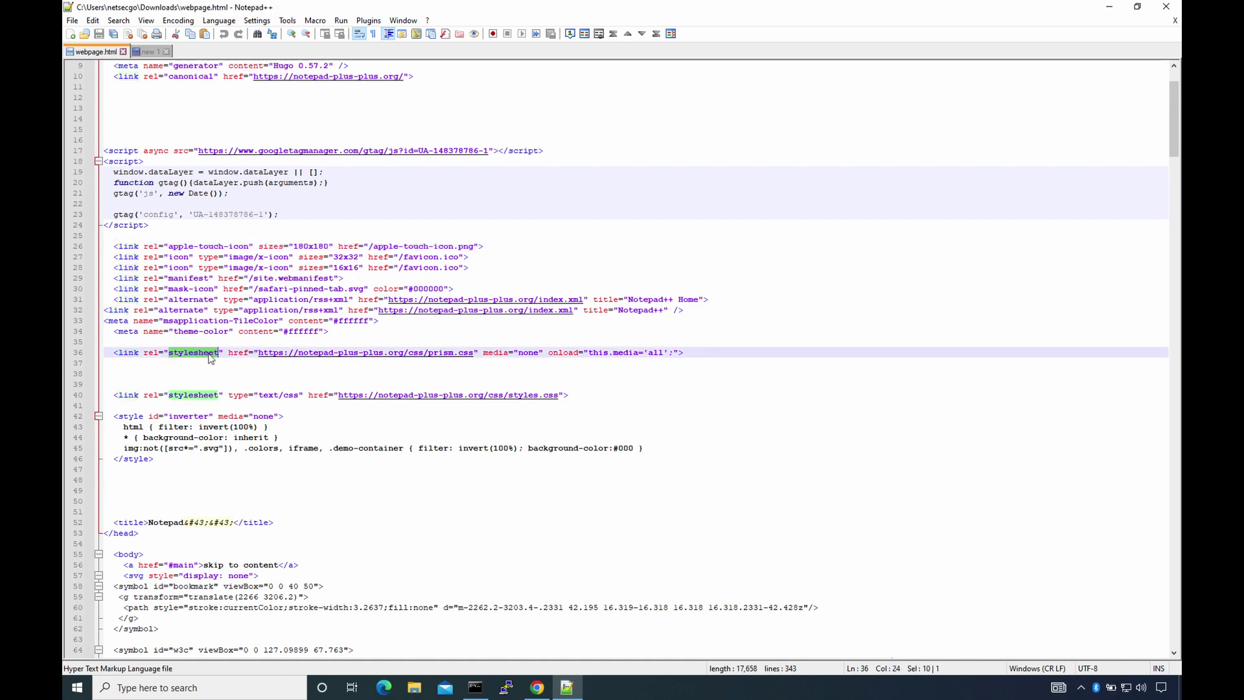
scroll(217, 360, "down", 3)
double_click(148, 469)
left_click(355, 399)
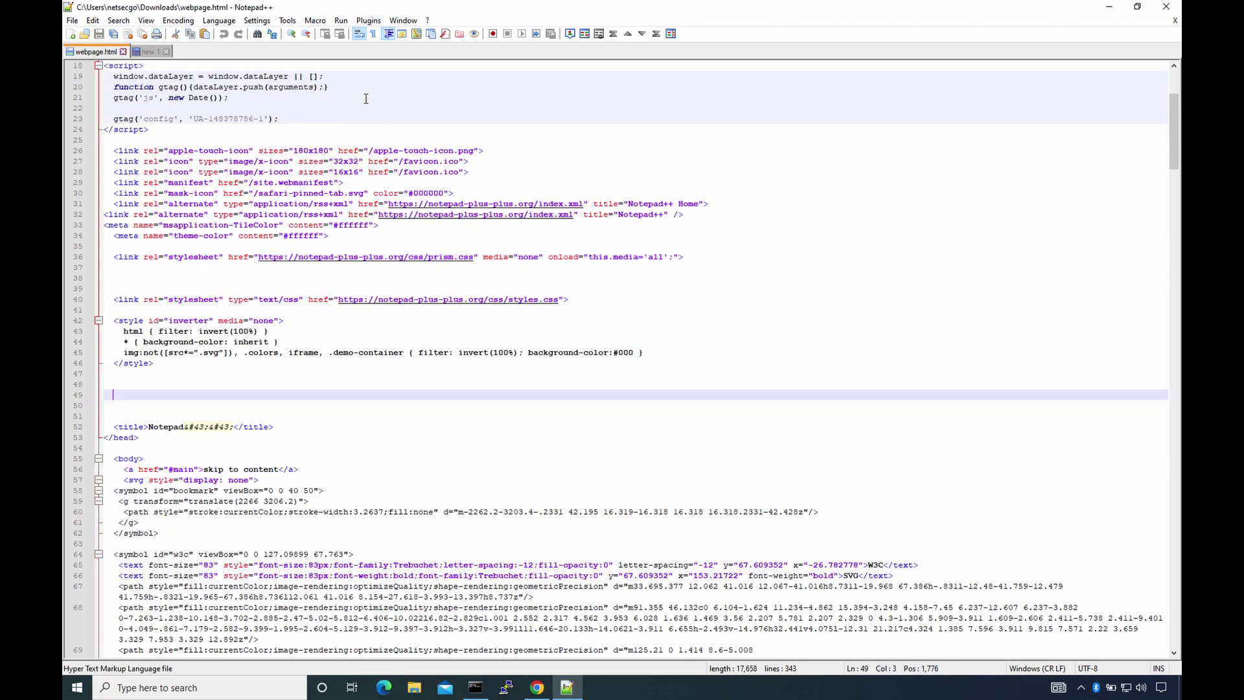
- Compare webpage.html against new 1 side by side with Plugins > Compare
left_click(368, 20)
mouse_move(383, 37)
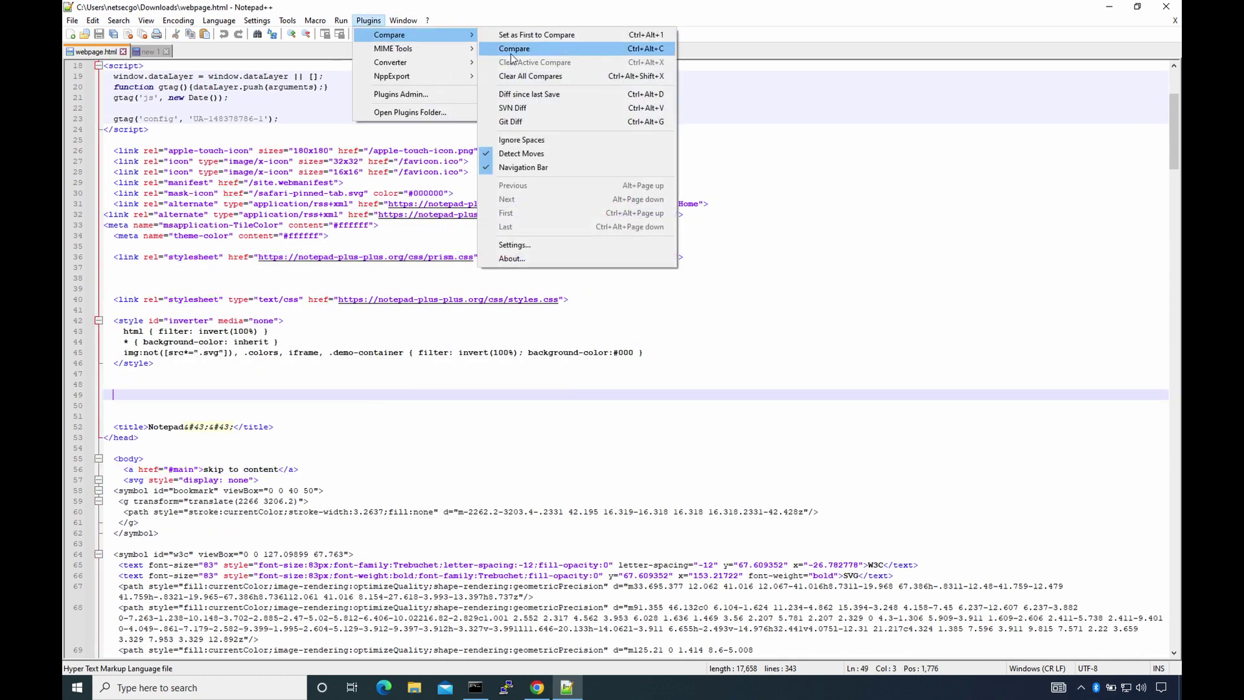
left_click(514, 48)
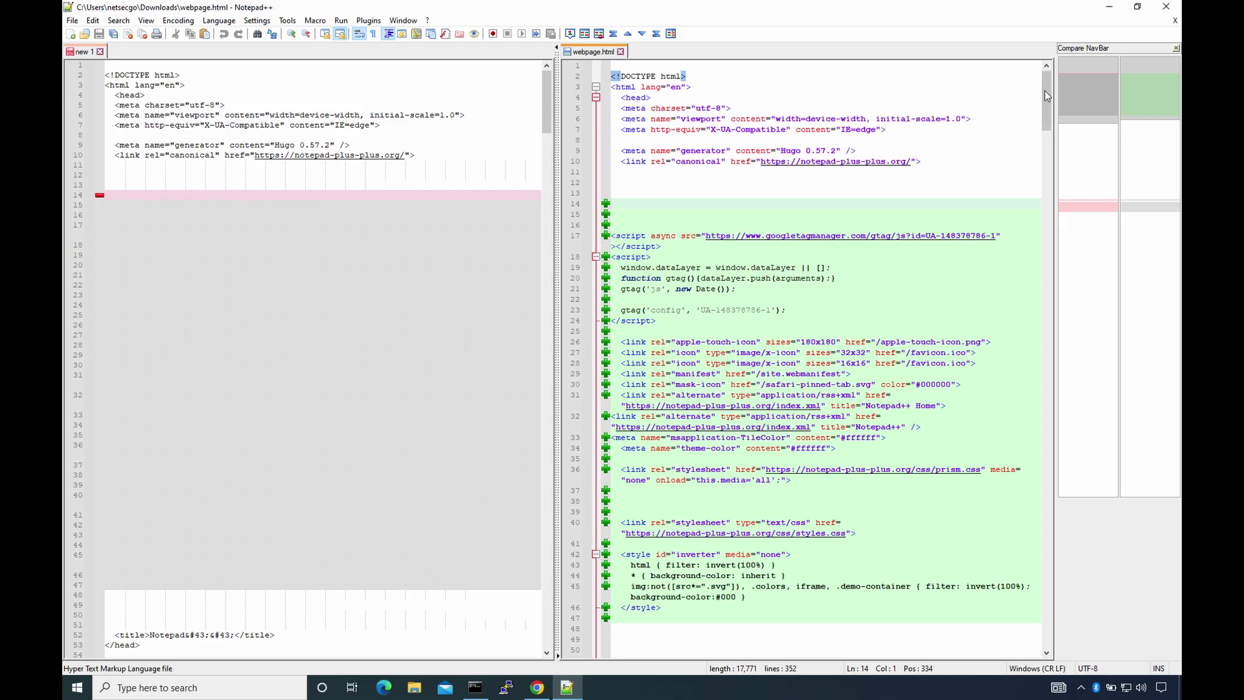
left_click_drag(1047, 96, 1049, 381)
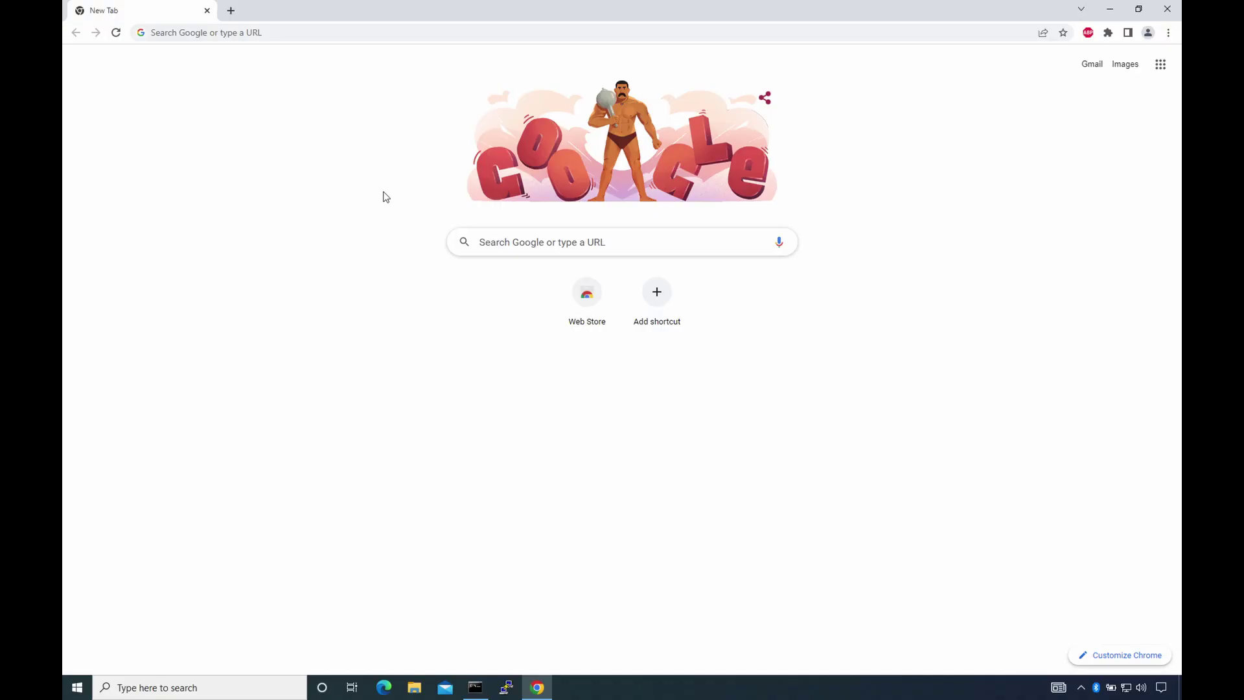
- Search for putty, open putty.org, and download putty-64bit-0.76-installer.msi from the latest-release page
left_click(403, 34)
type("putty")
key("Return")
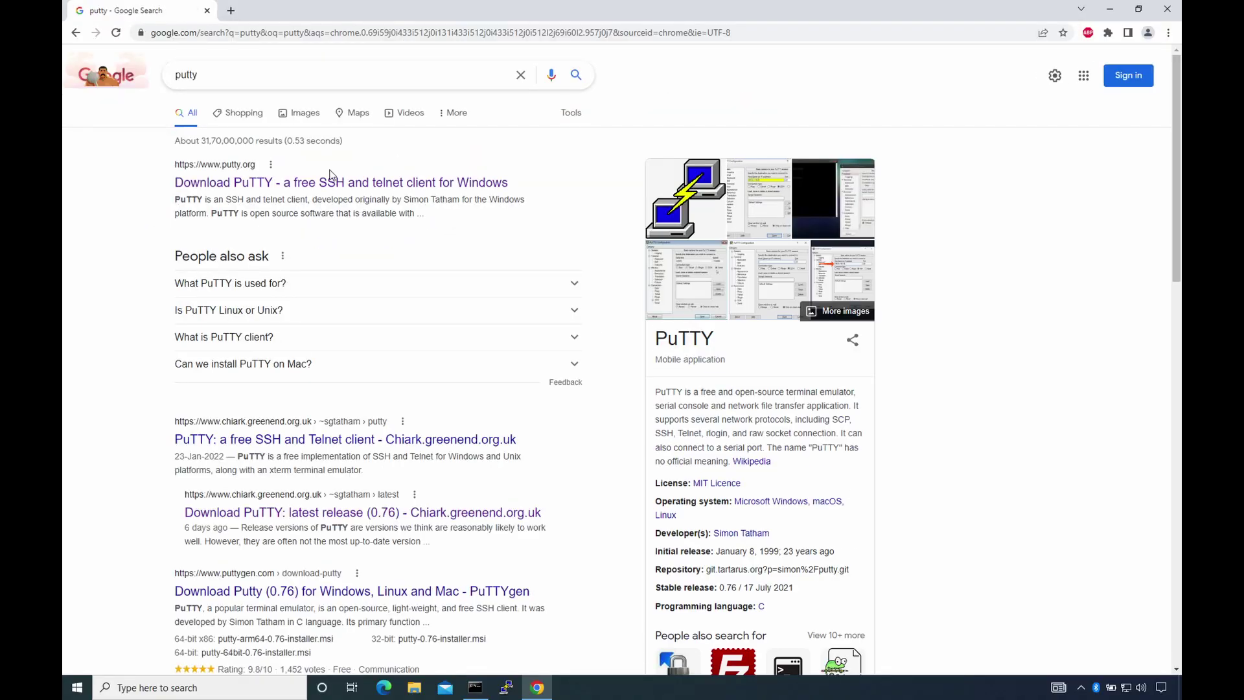
left_click(329, 179)
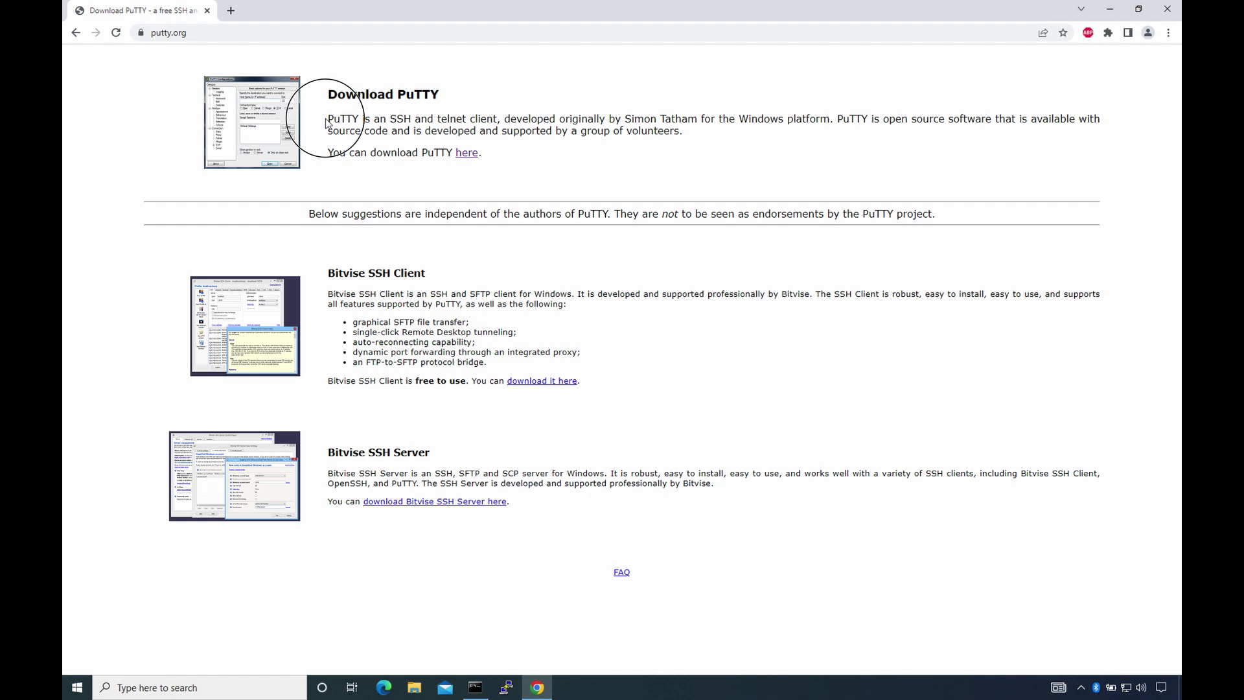
triple_click(326, 123)
left_click(467, 153)
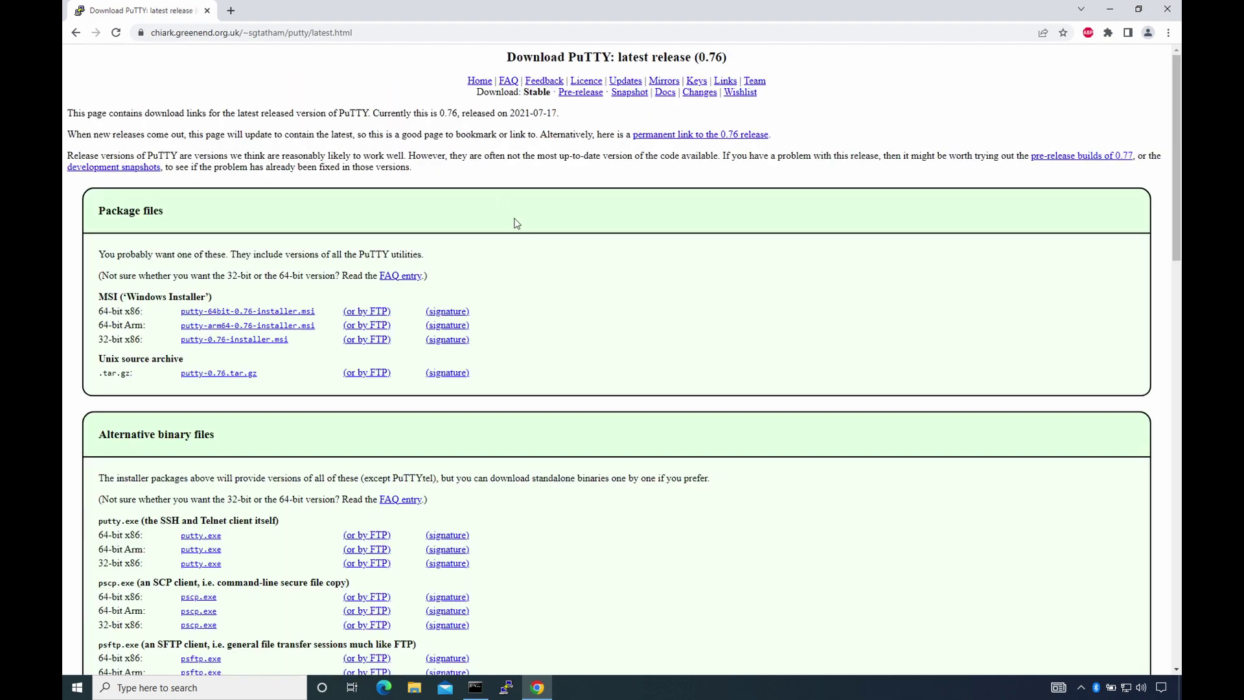
scroll(524, 238, "down", 1)
left_click(311, 253)
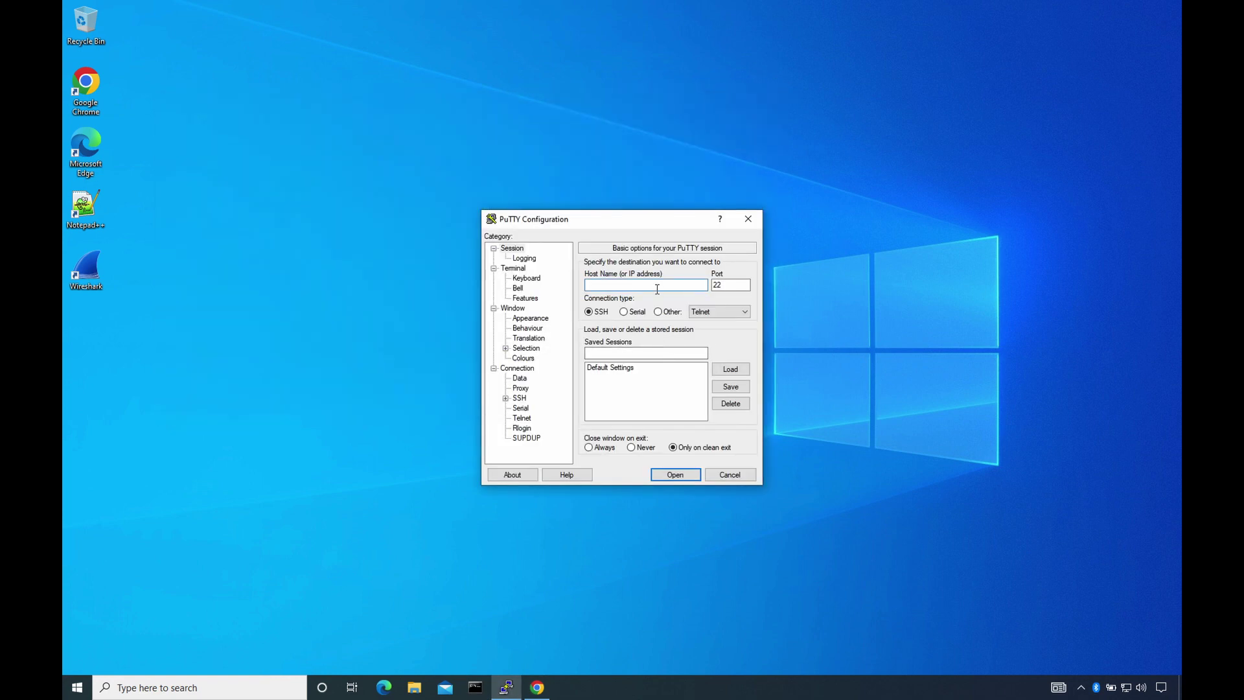
- Connect to test.rebex.net without caching the host key and log in with the demo account credentials
left_click(674, 473)
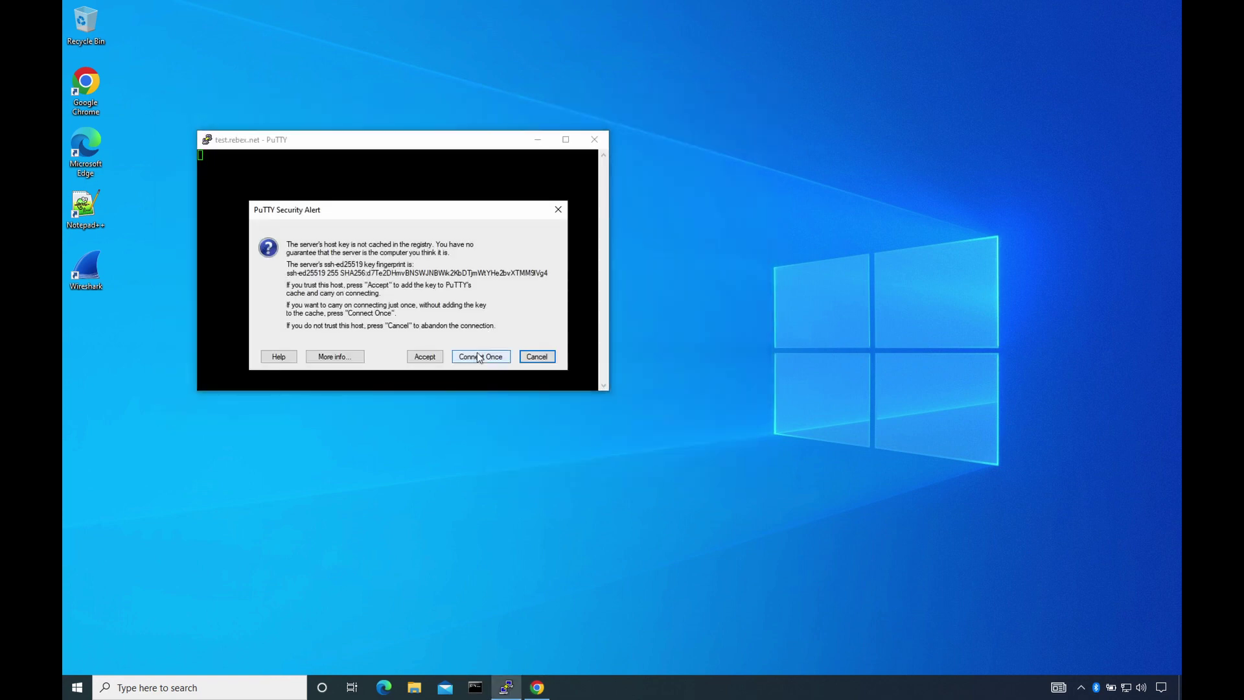
left_click(482, 358)
type("demo")
key("Return")
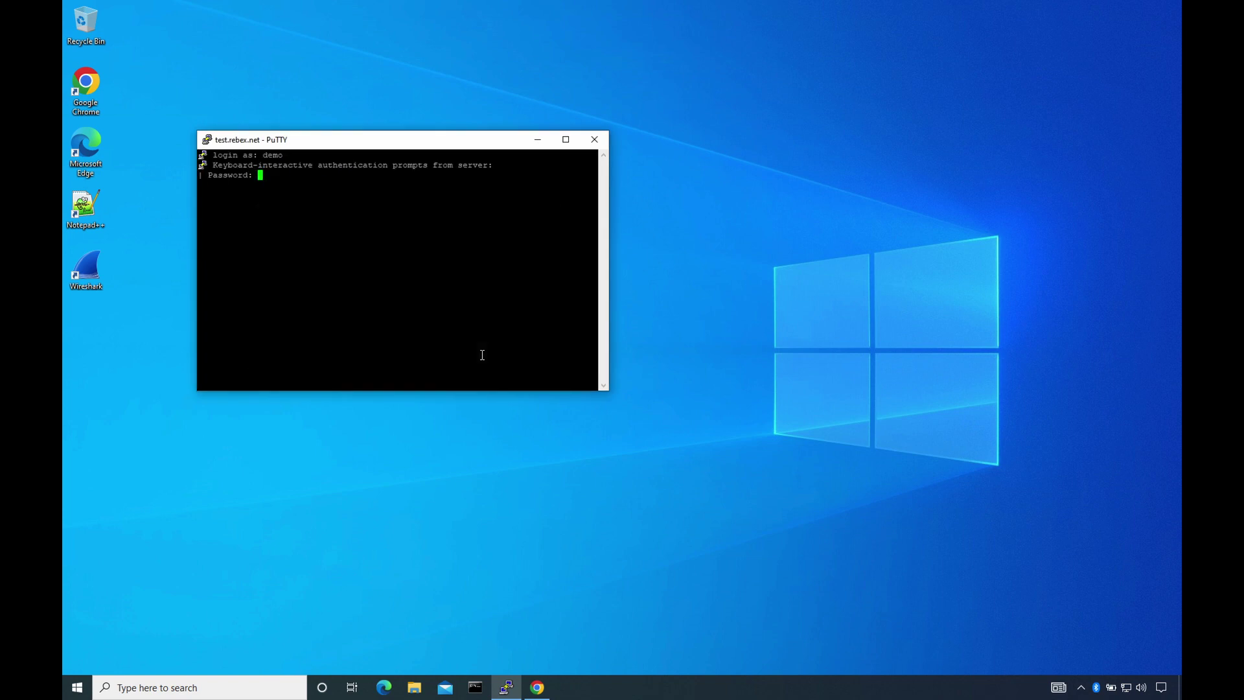
type("password")
key("Return")
- Run help to list the shell's supported commands, then exit the SSH session
type("h")
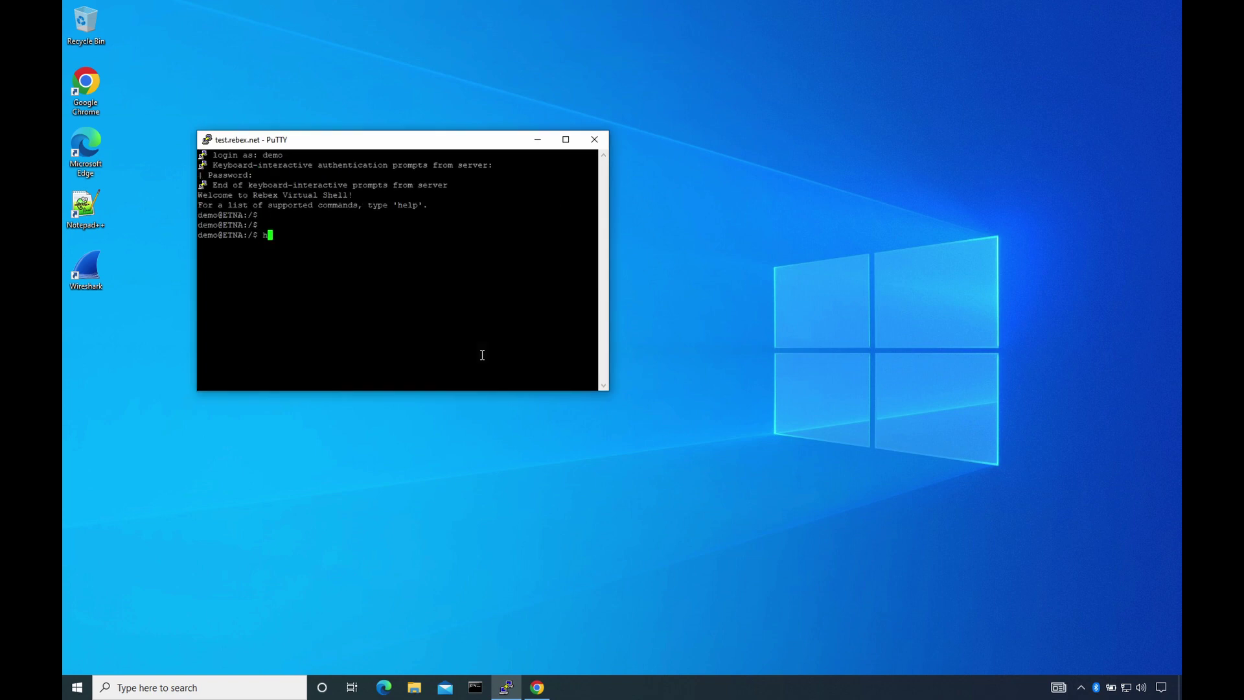
type("elp")
key("Return")
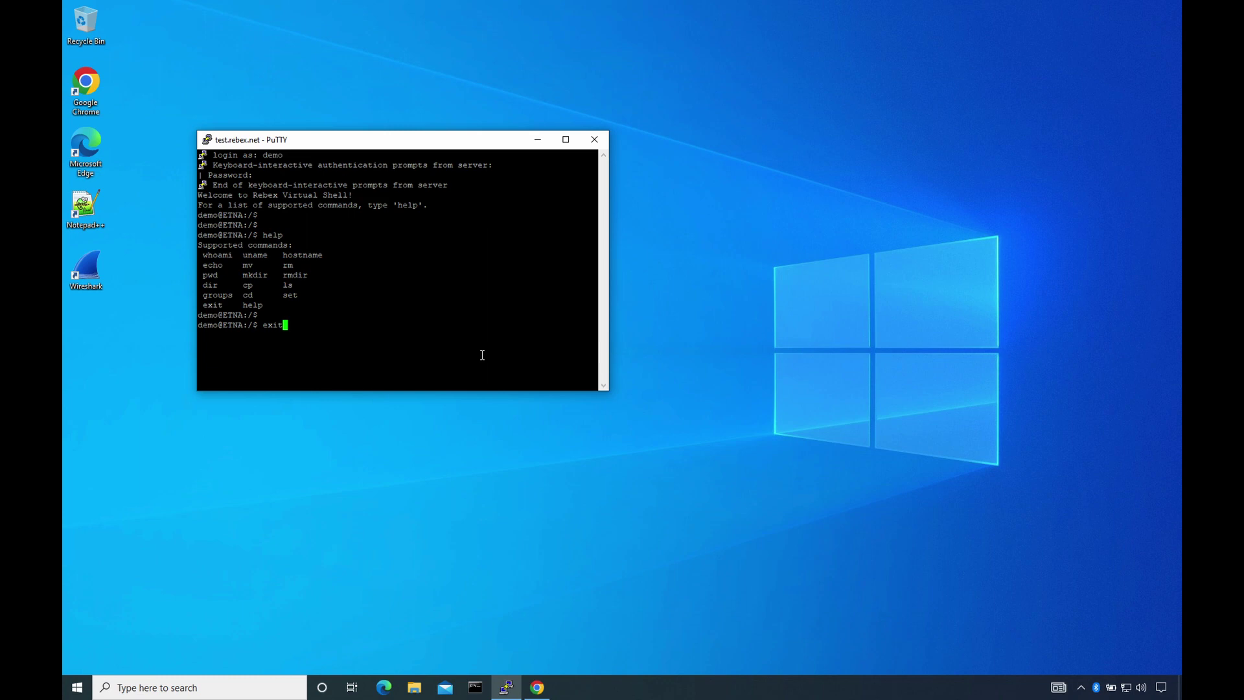
type("exit")
key("Return")
- In PuTTY Configuration, review the connection types, Logging, Keyboard, Bell and Features pages
left_click(507, 688)
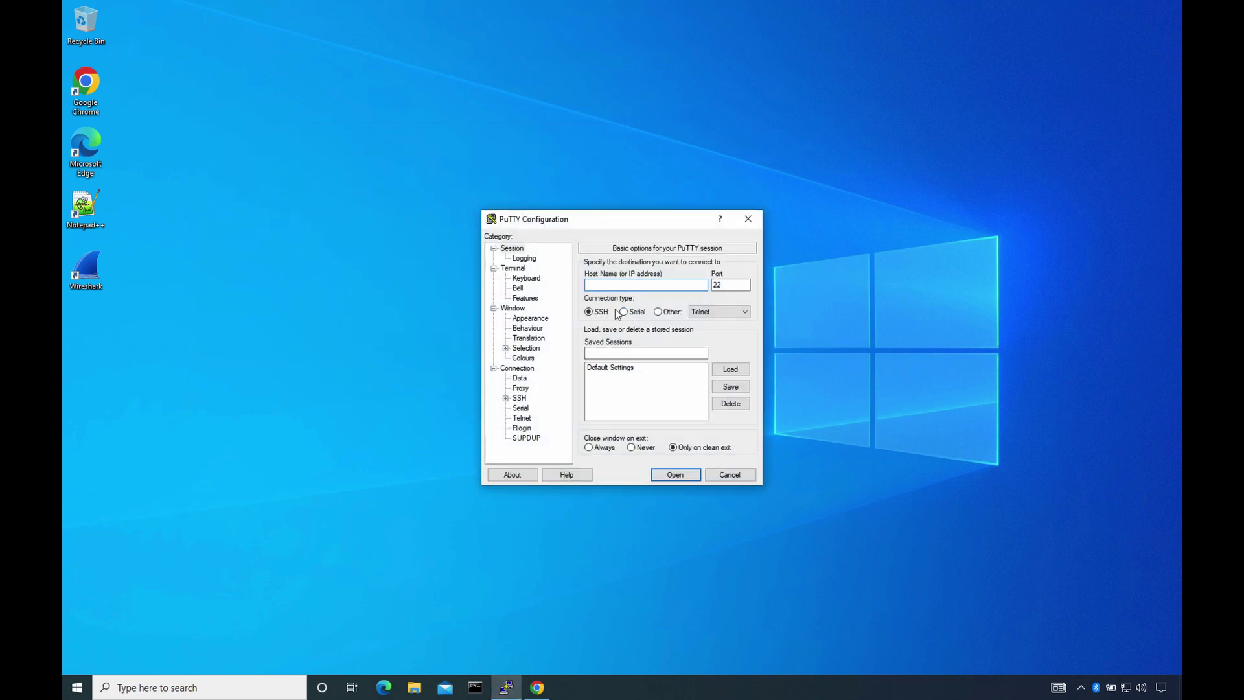
left_click(732, 312)
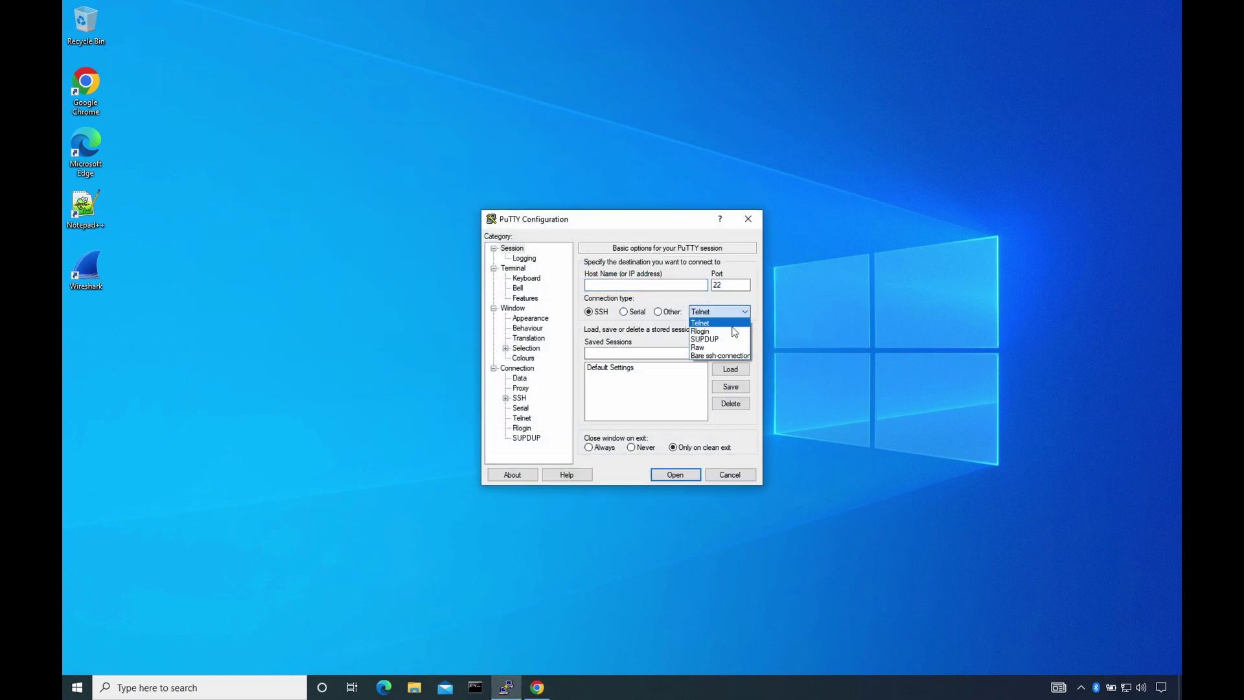
left_click(525, 259)
left_click(523, 279)
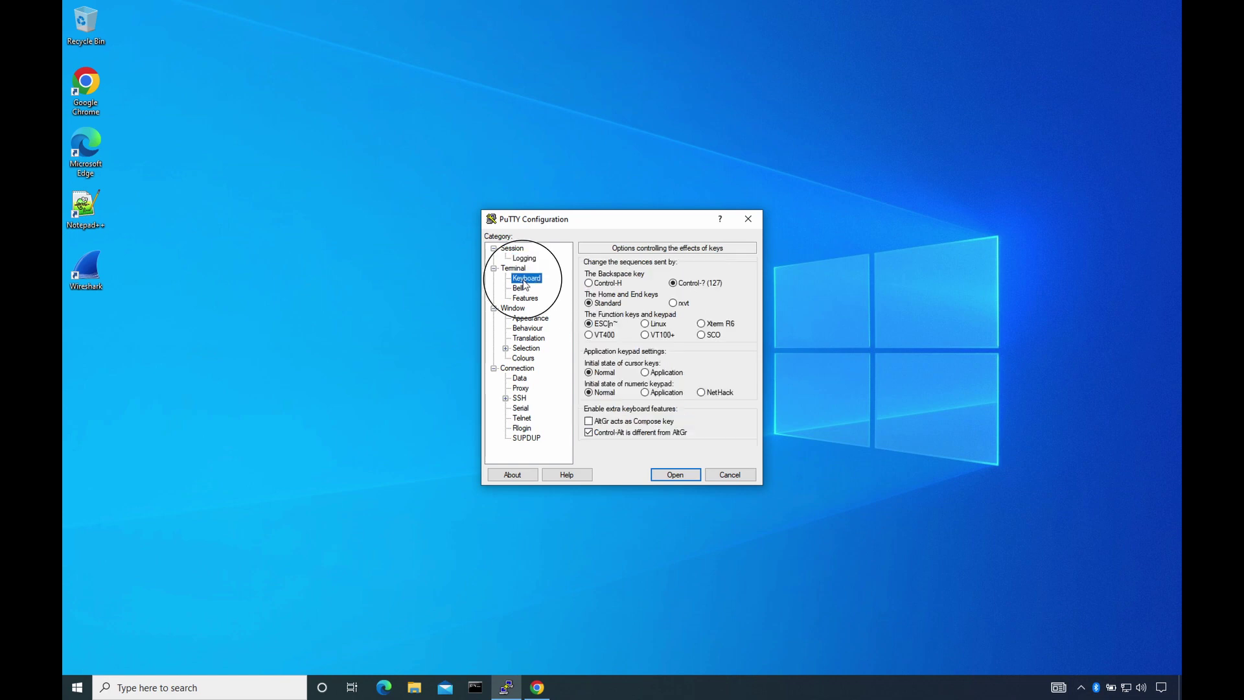
left_click(518, 289)
left_click(525, 298)
- Review the Window Appearance, Behaviour, Translation, Connection Data and Proxy pages
left_click(522, 318)
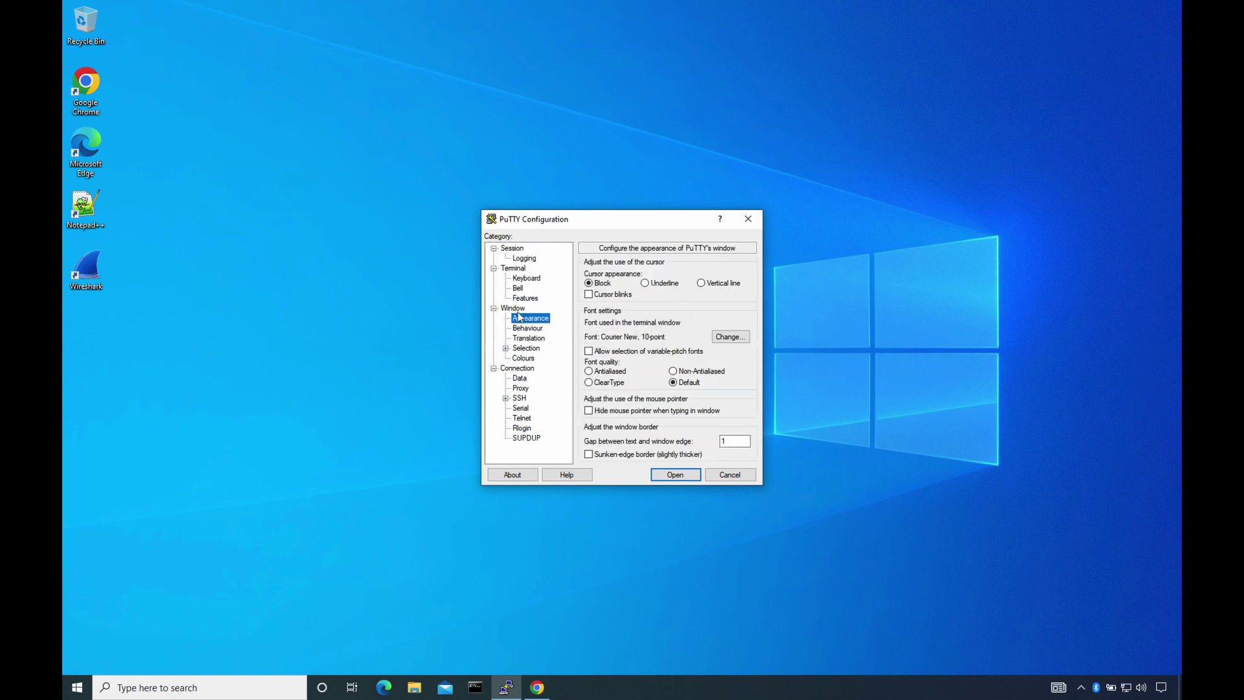
left_click(529, 329)
left_click(536, 339)
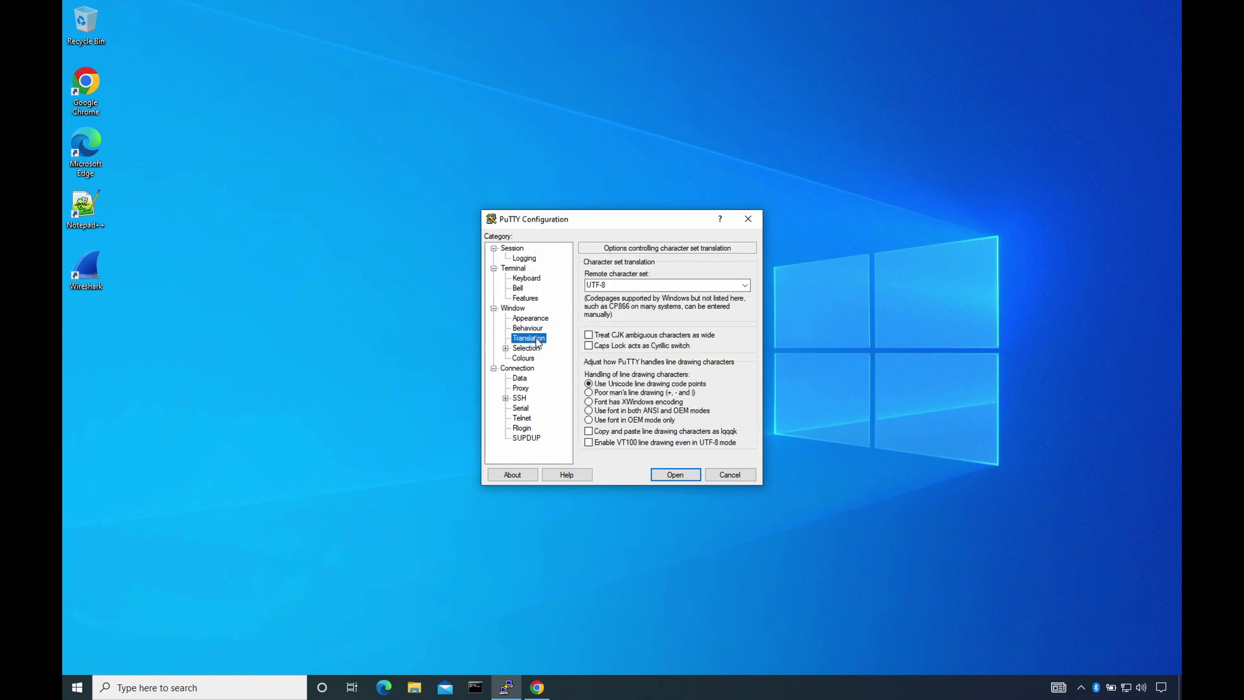
left_click(520, 379)
left_click(521, 388)
- Expand Connection > SSH and view Kex, Host keys, Cipher, TTY, then Tunnels
left_click(519, 398)
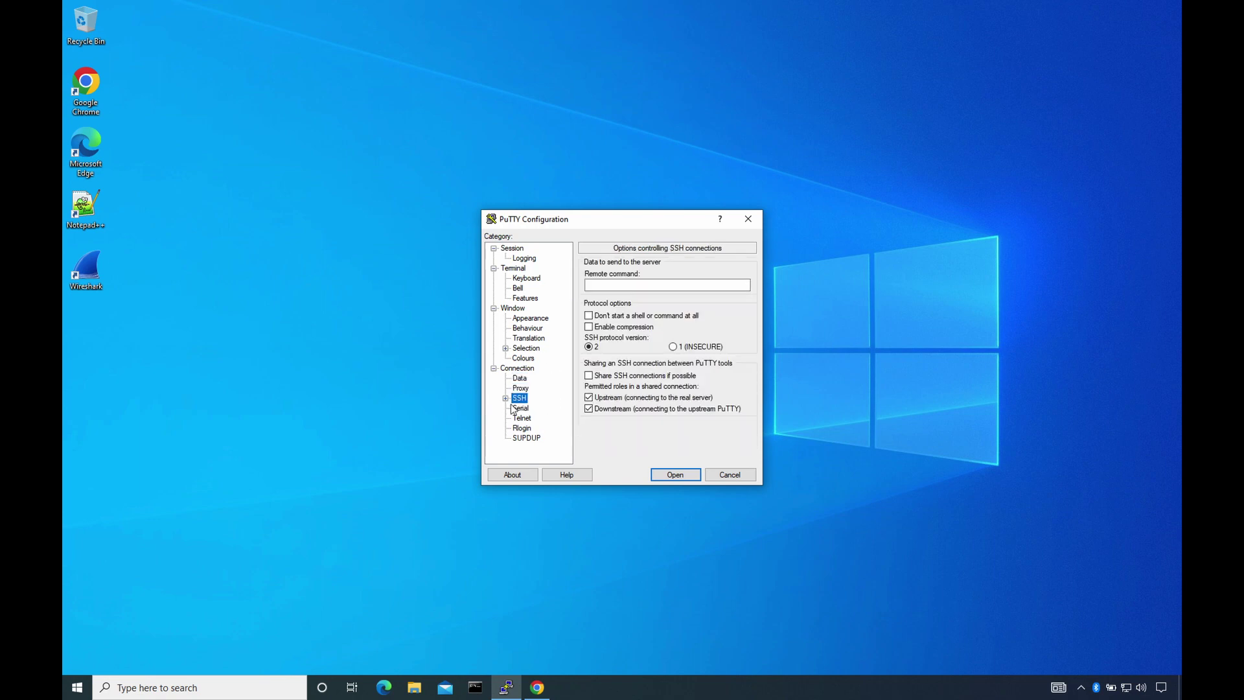
left_click(506, 398)
left_click(531, 380)
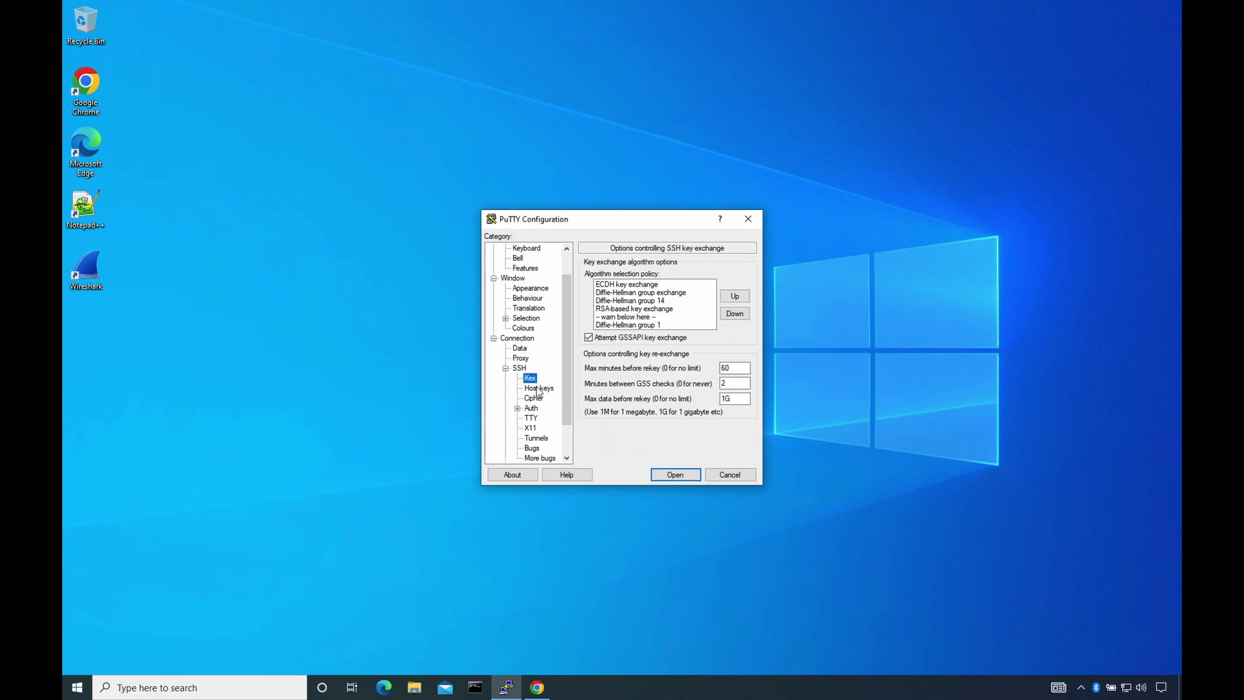
left_click(537, 388)
left_click(534, 398)
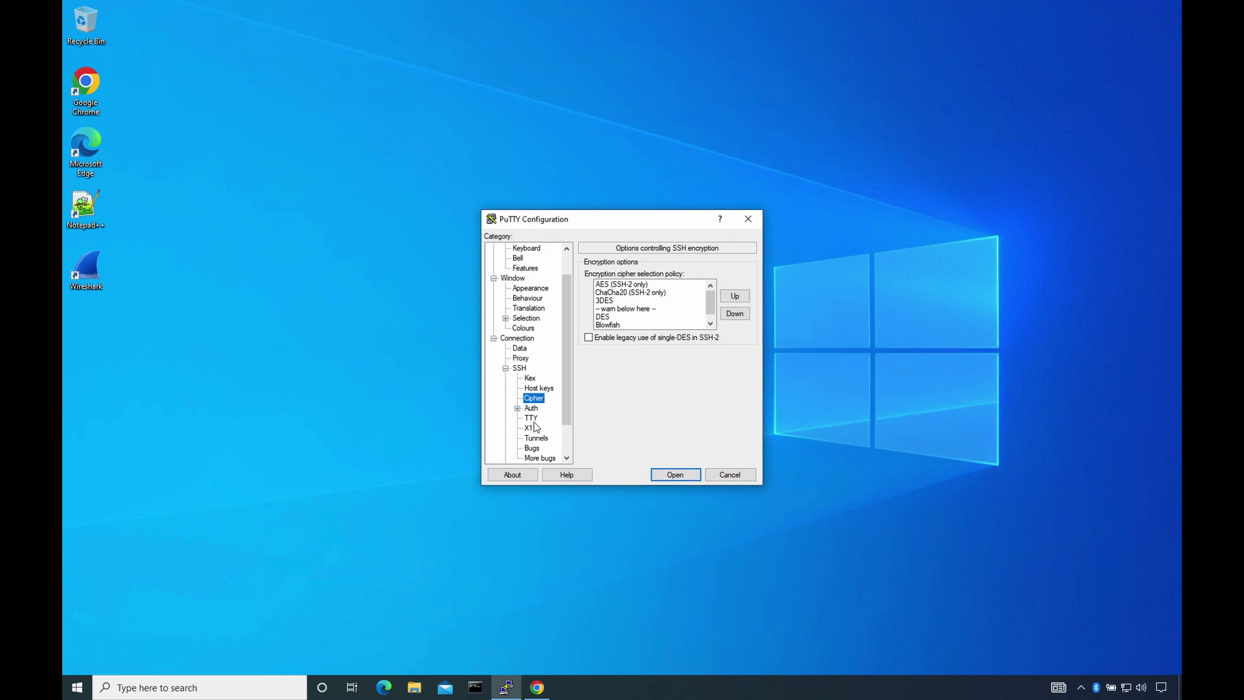
left_click(531, 418)
left_click(537, 438)
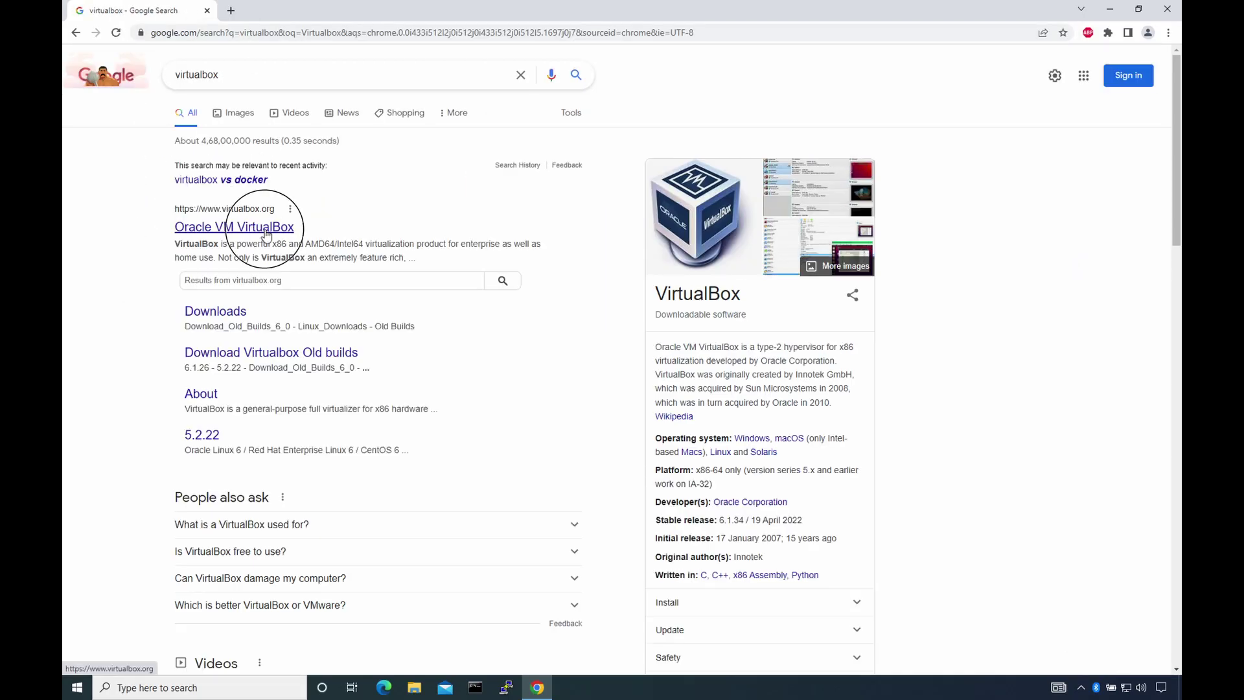
- Open virtualbox.org and browse its Screenshots page
left_click(265, 228)
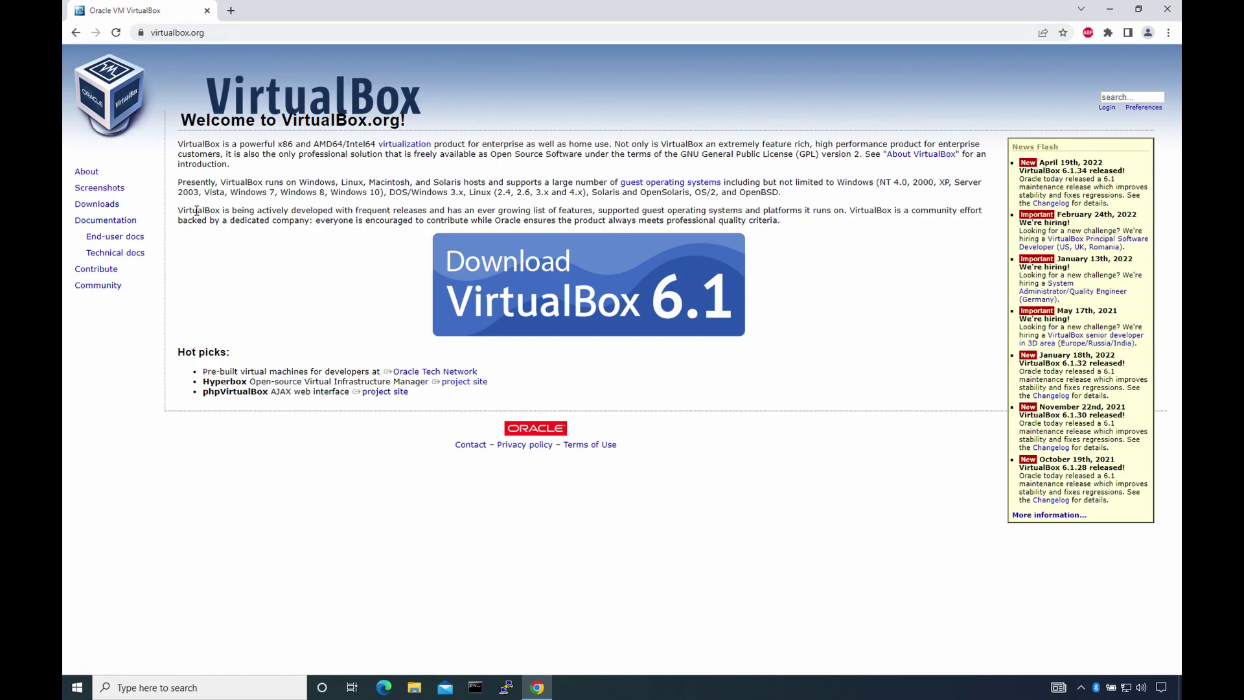
left_click(99, 187)
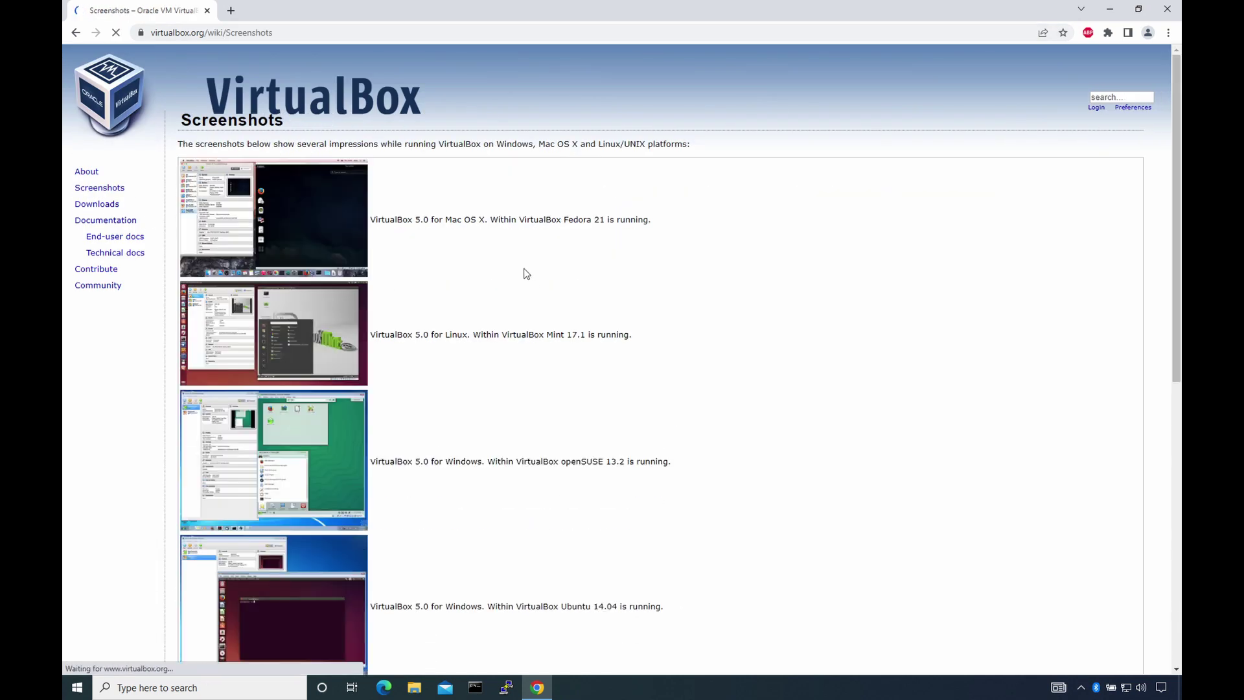
scroll(510, 258, "down", 10)
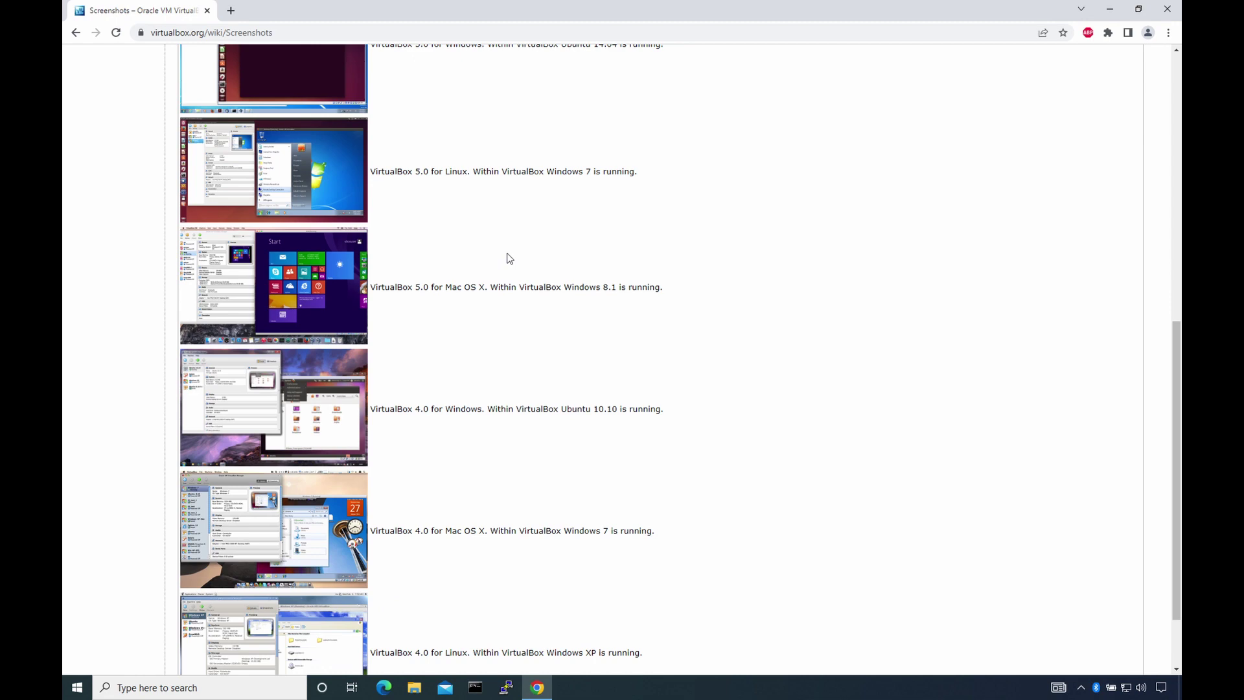
scroll(475, 239, "up", 5)
- Search 'vmware fusion' in a new tab and view the Fusion versus Fusion Pro comparison
left_click(231, 10)
type("vmware fusion")
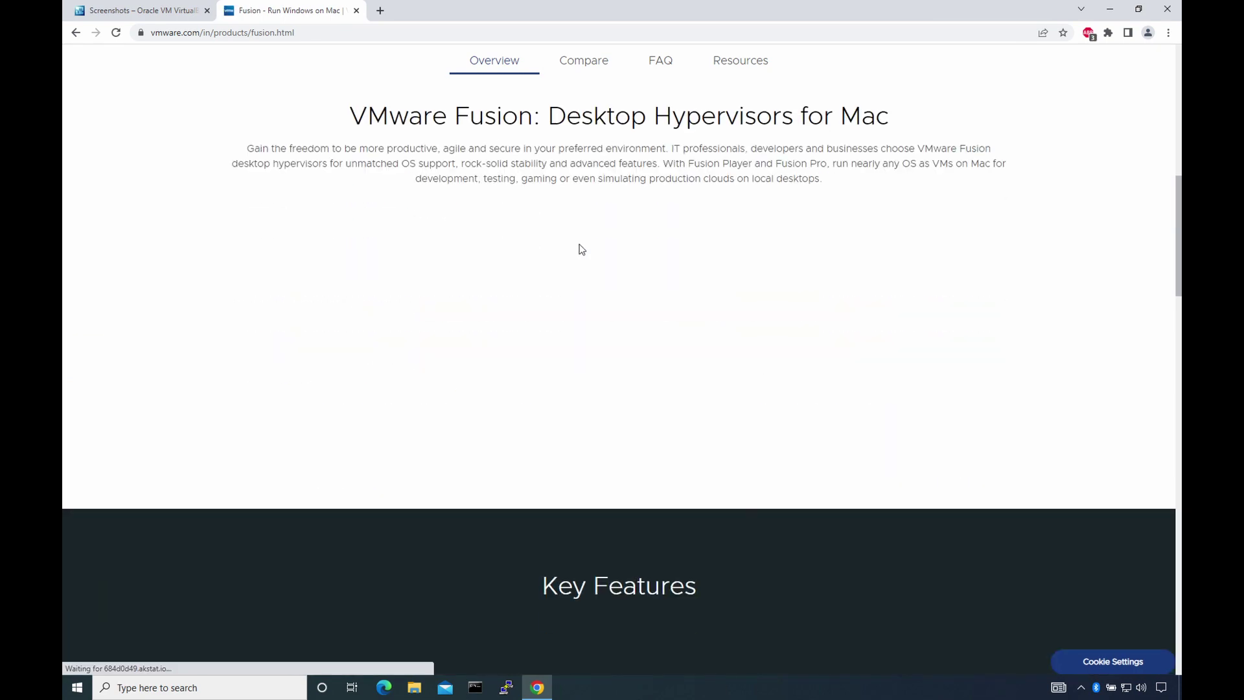
left_click(583, 61)
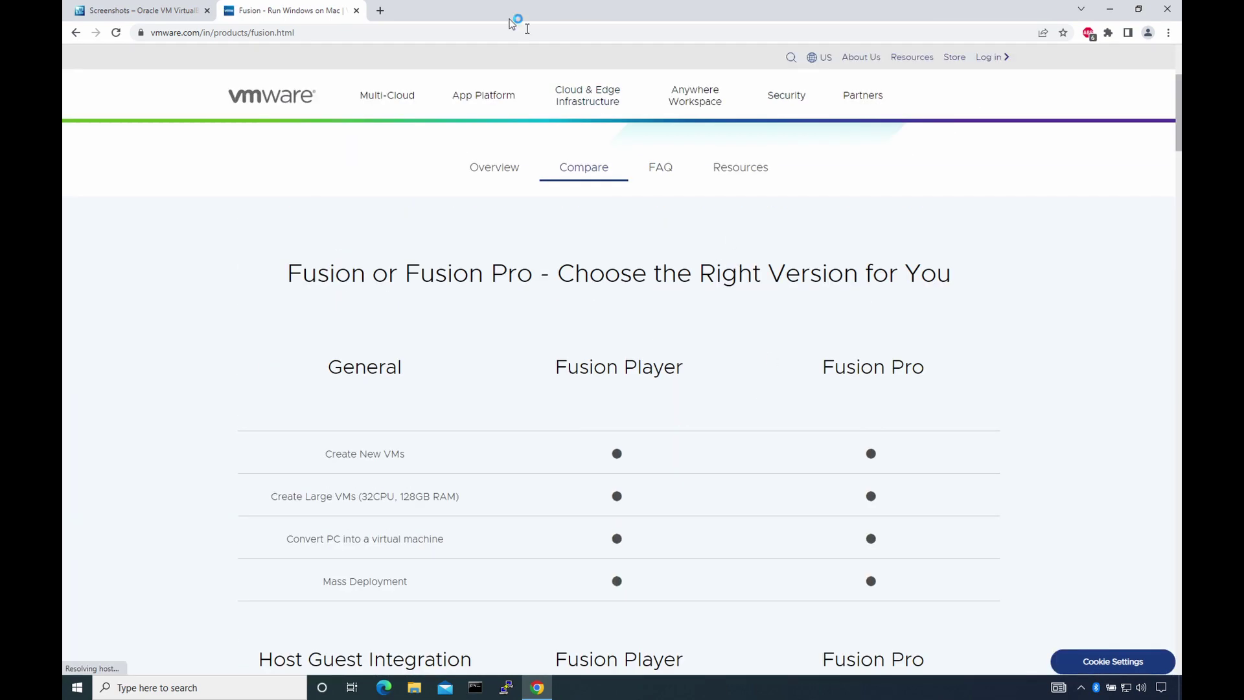
- Search gns3 in a new tab, open the GNS3 site, accept cookies, and watch the software page video
left_click(380, 11)
type("gns3")
key("Return")
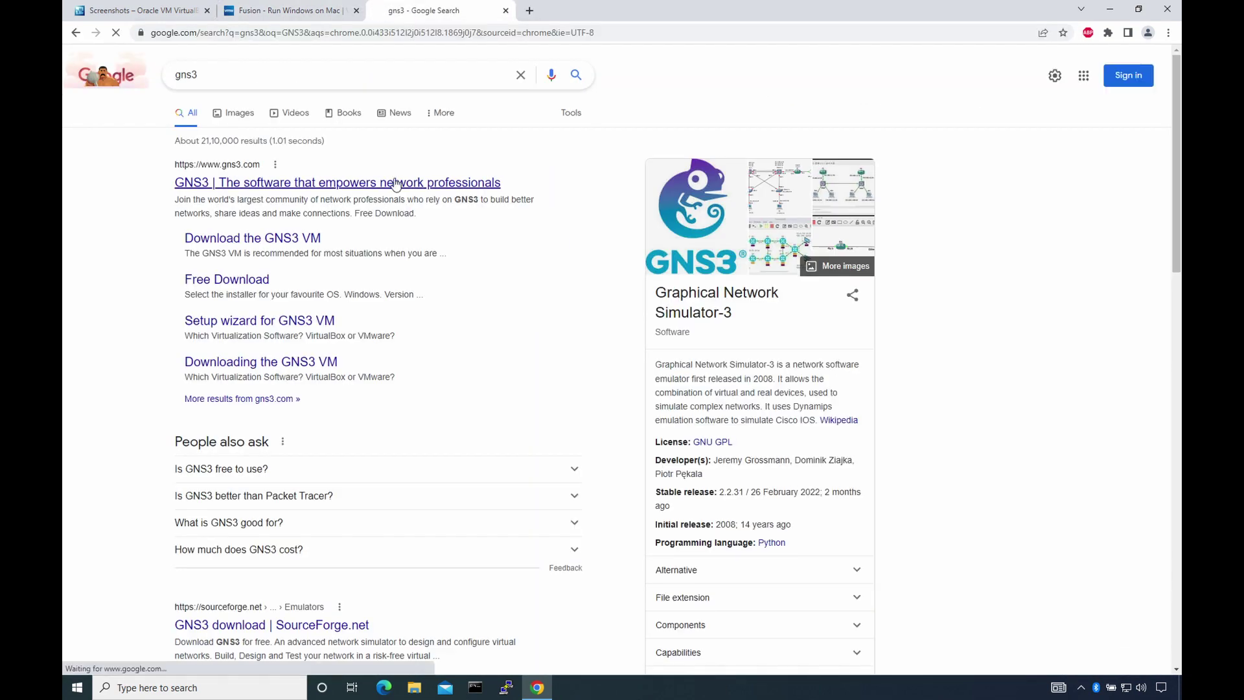
left_click(396, 182)
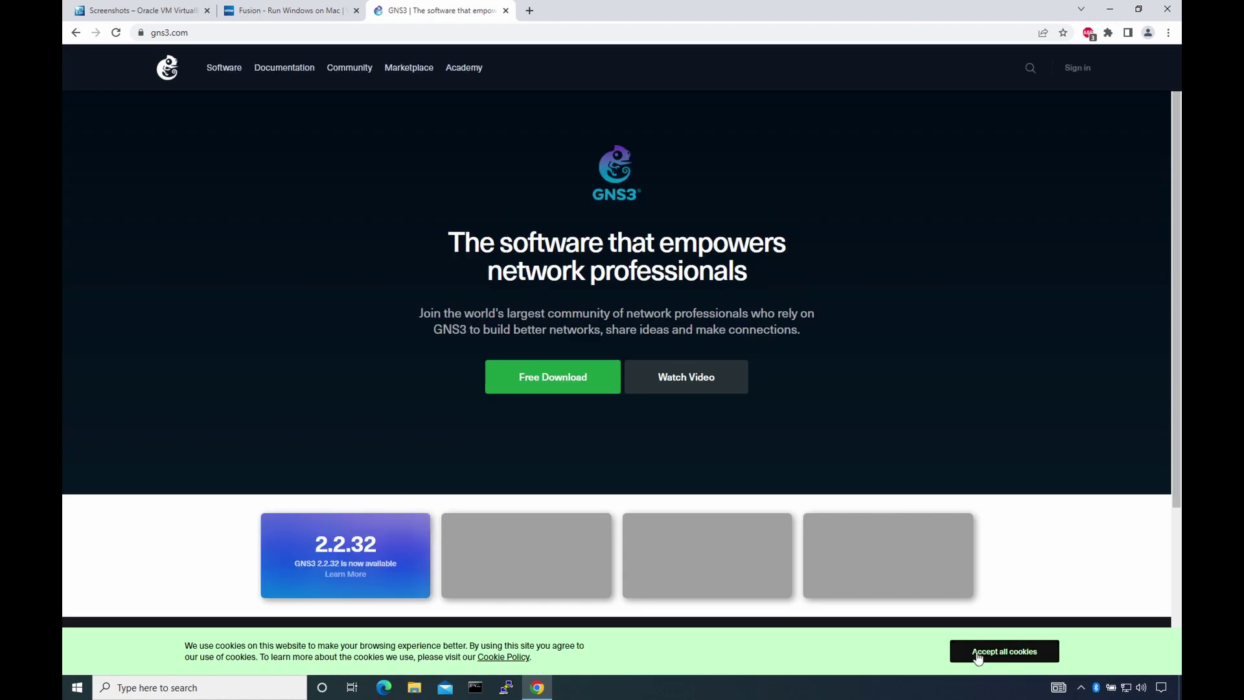
left_click(978, 655)
scroll(838, 303, "down", 3)
scroll(838, 304, "up", 3)
scroll(838, 303, "down", 3)
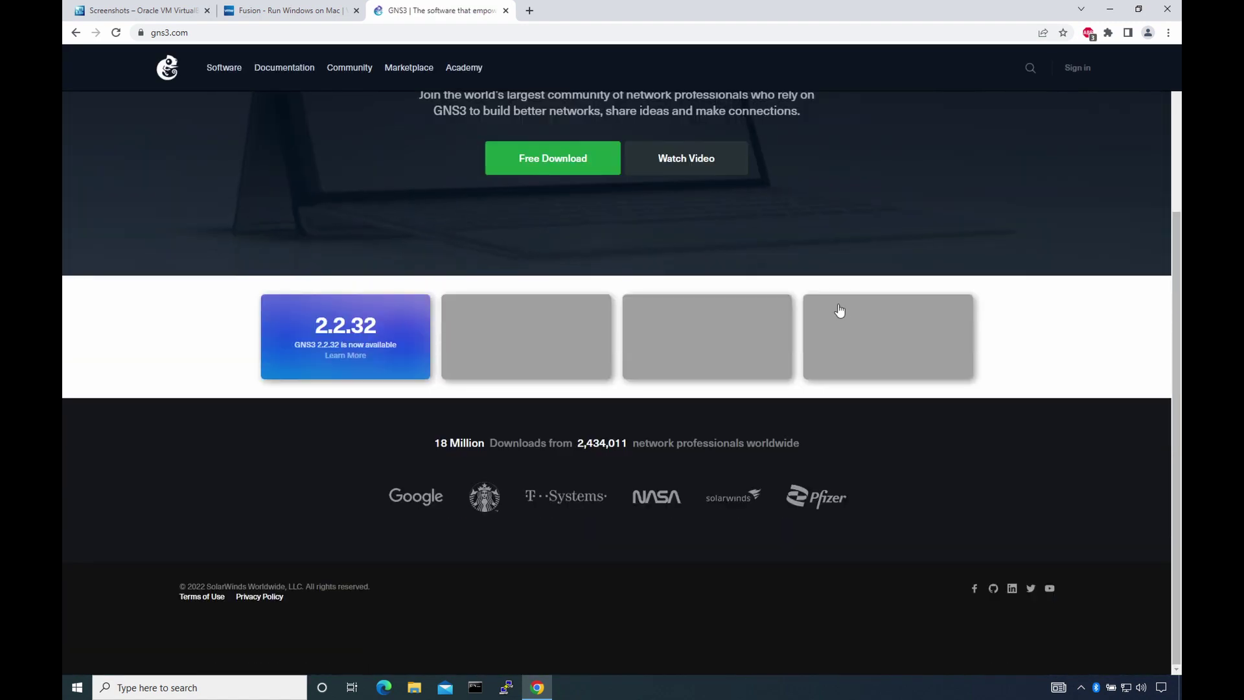
scroll(839, 311, "up", 3)
left_click(224, 67)
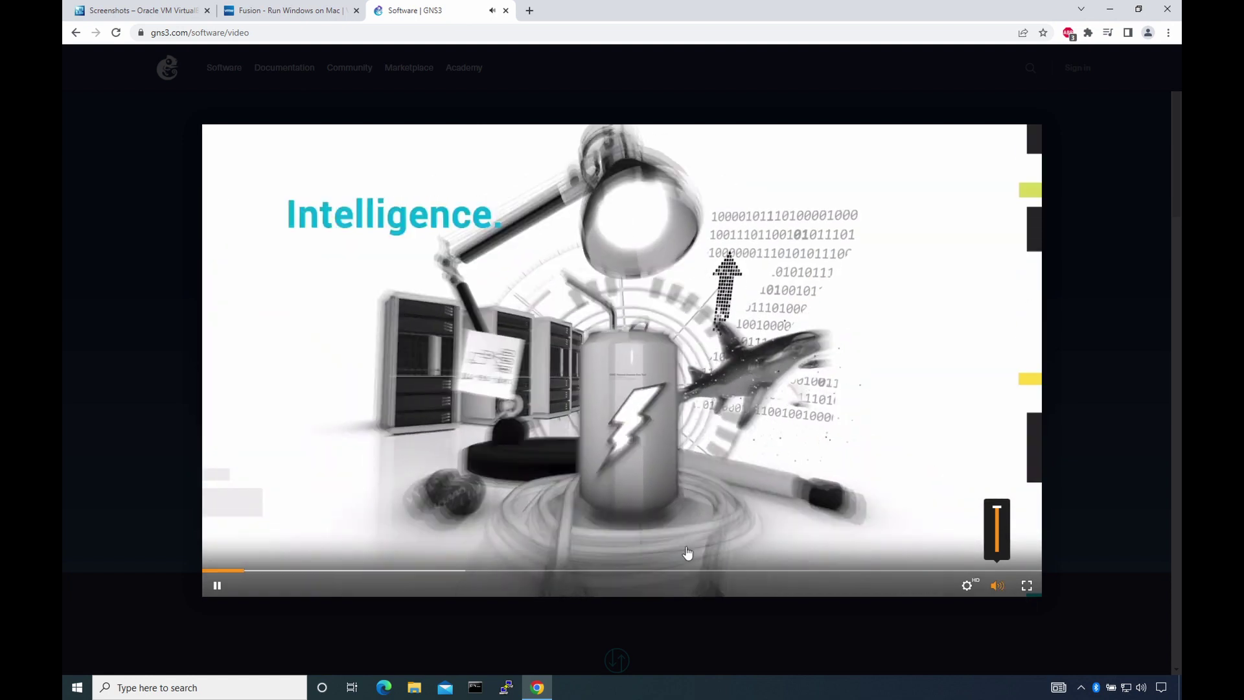
left_click(407, 571)
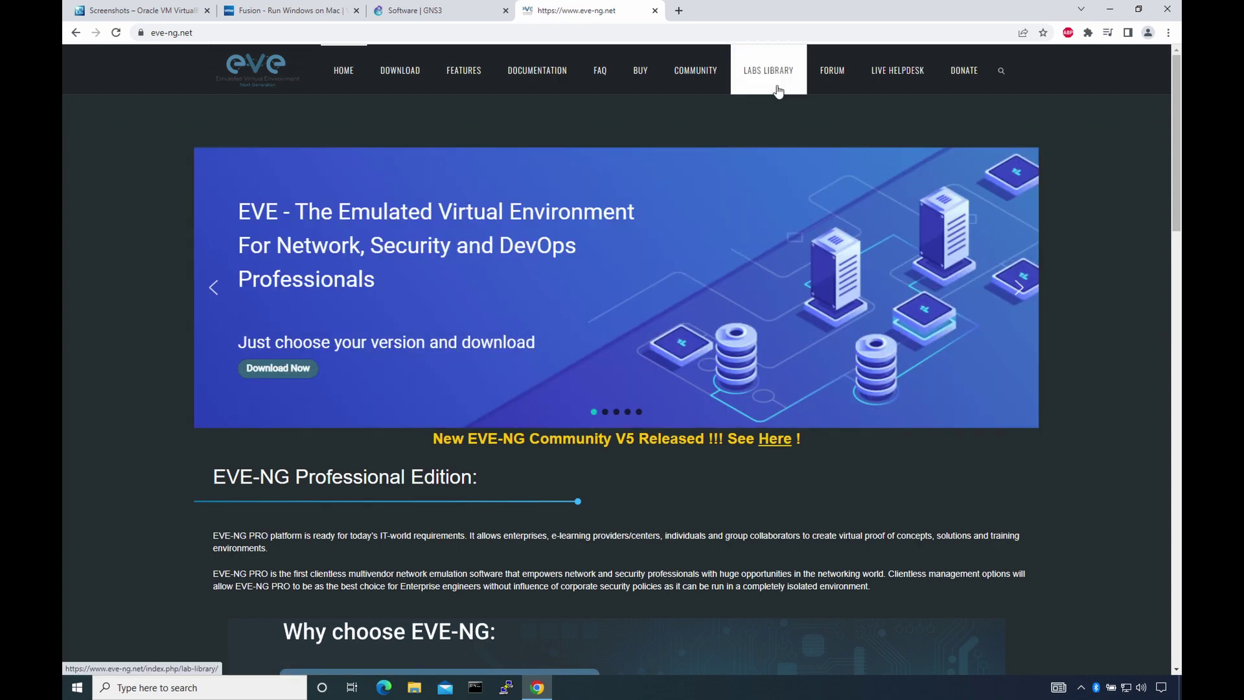
- Browse the EVE-NG Labs Library and documentation guides, then return to the EVE-NG home page
left_click(771, 73)
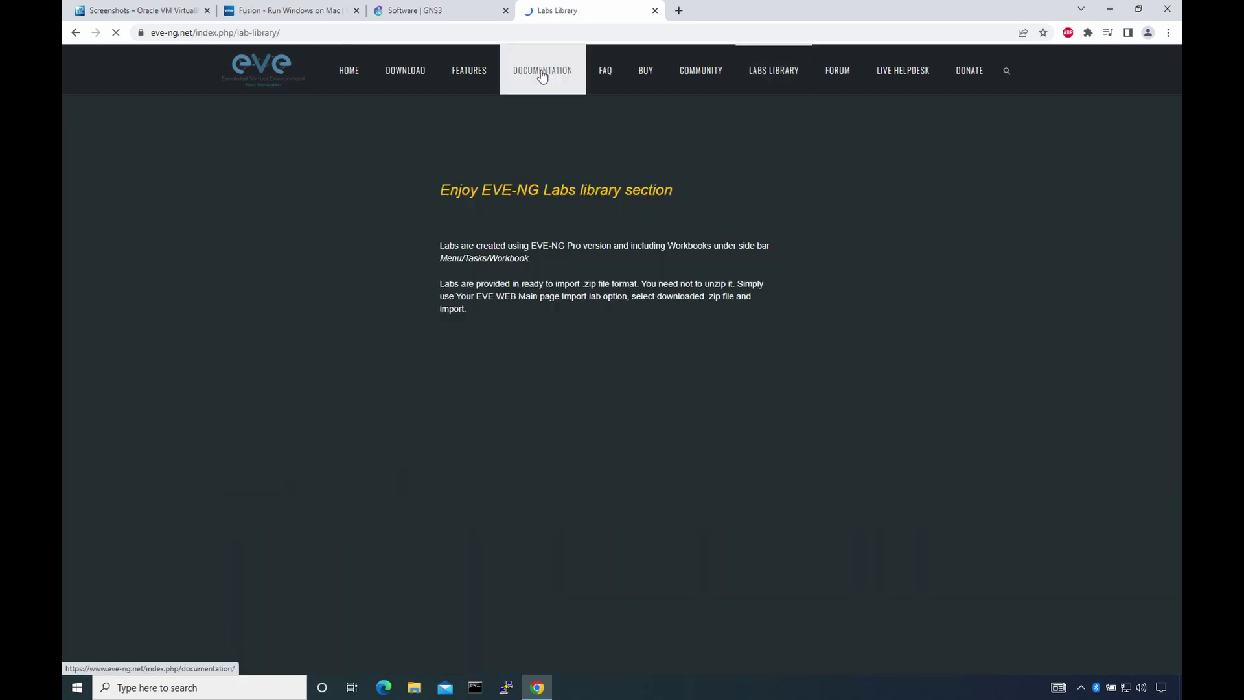
left_click(537, 71)
left_click(291, 266)
scroll(339, 332, "down", 8)
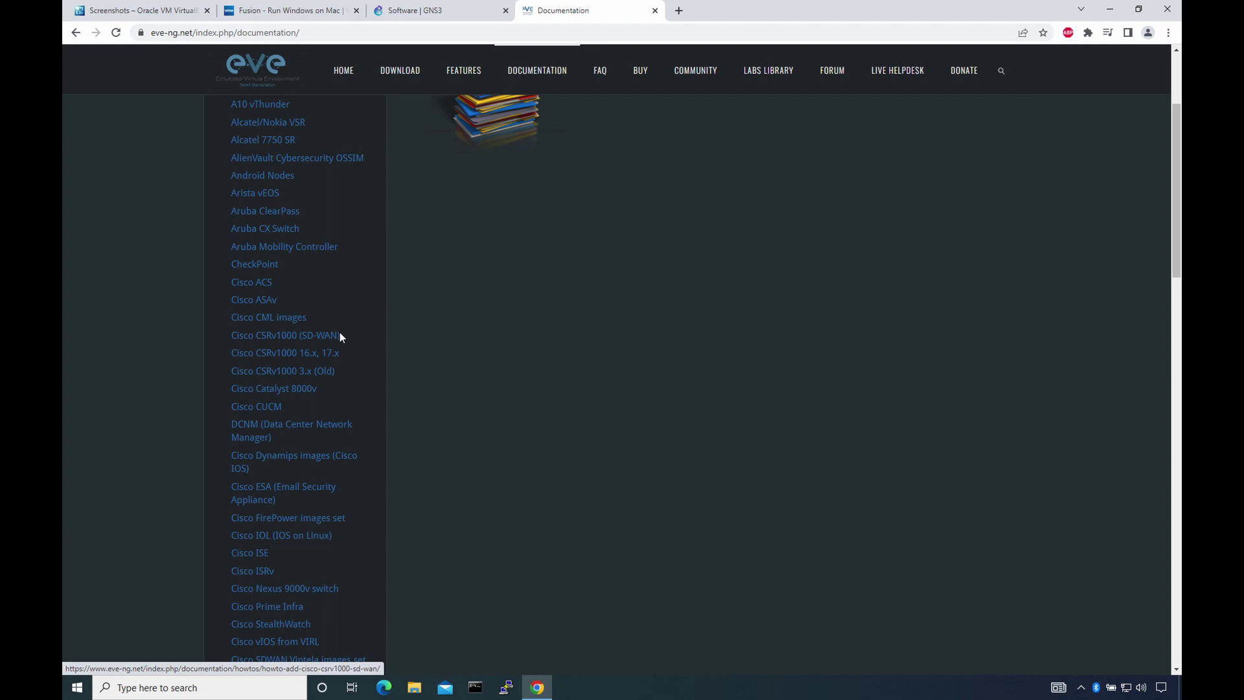
scroll(363, 321, "down", 10)
left_click(343, 71)
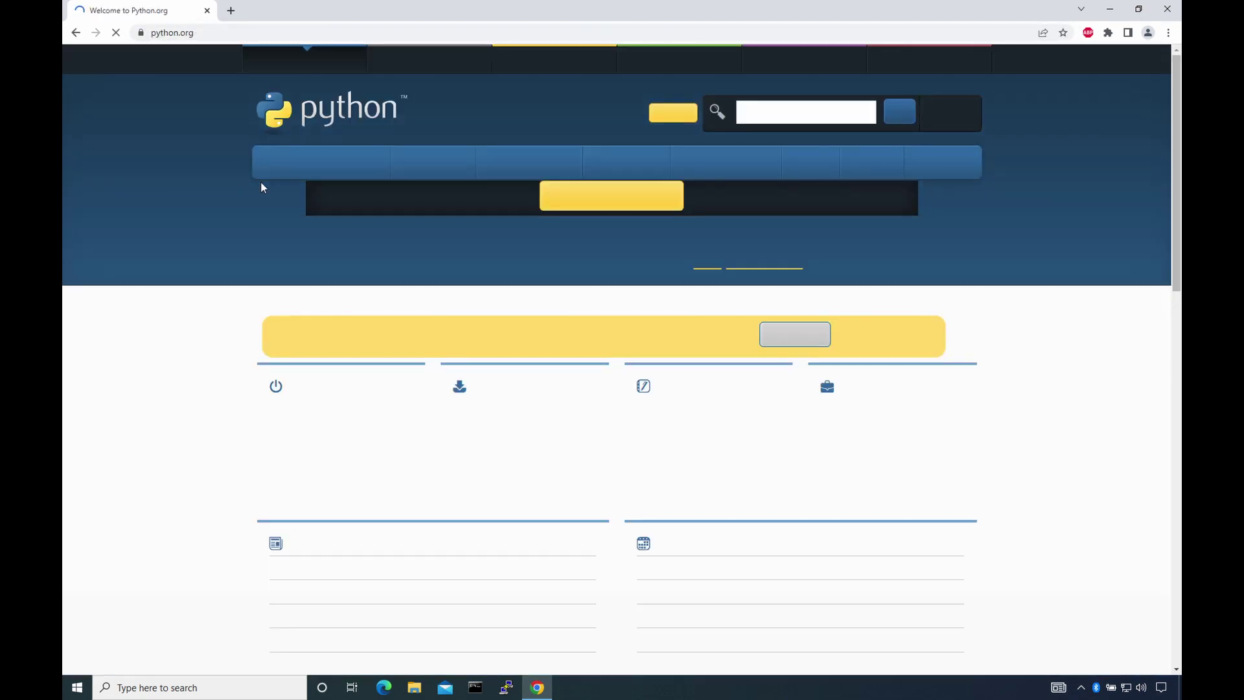
- Open the Python 3.10.4 release page from python.org and scroll through its notes
scroll(1013, 282, "down", 2)
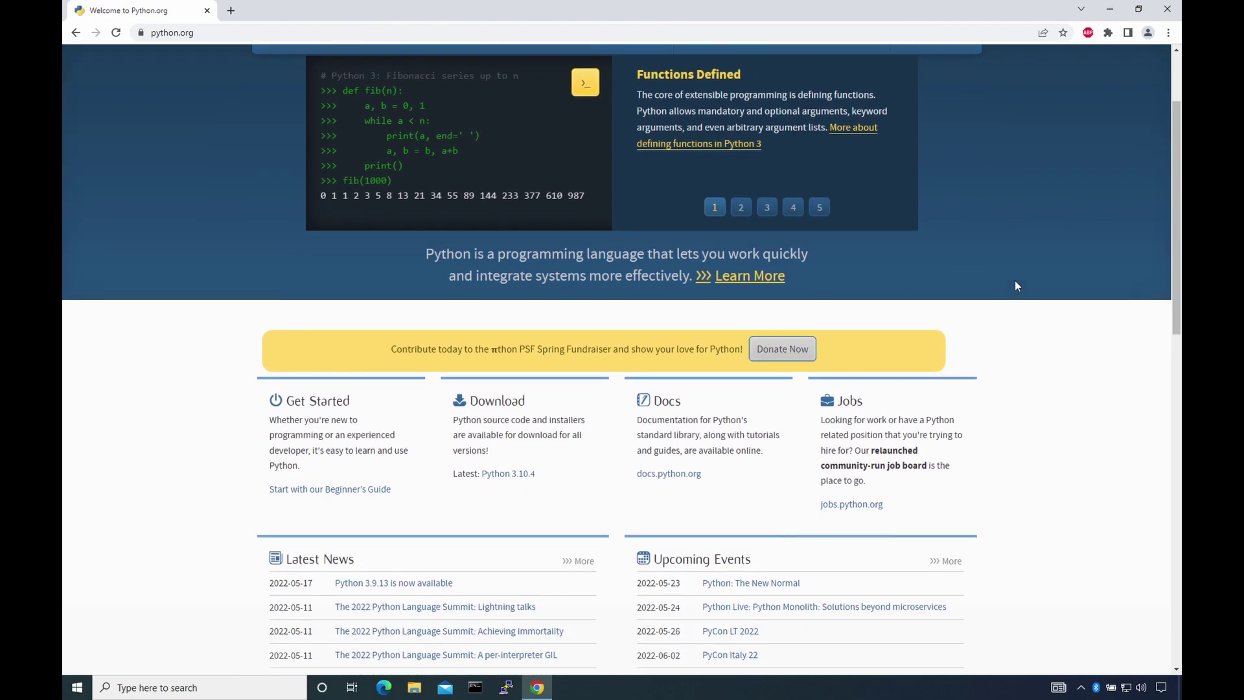
scroll(1016, 285, "down", 5)
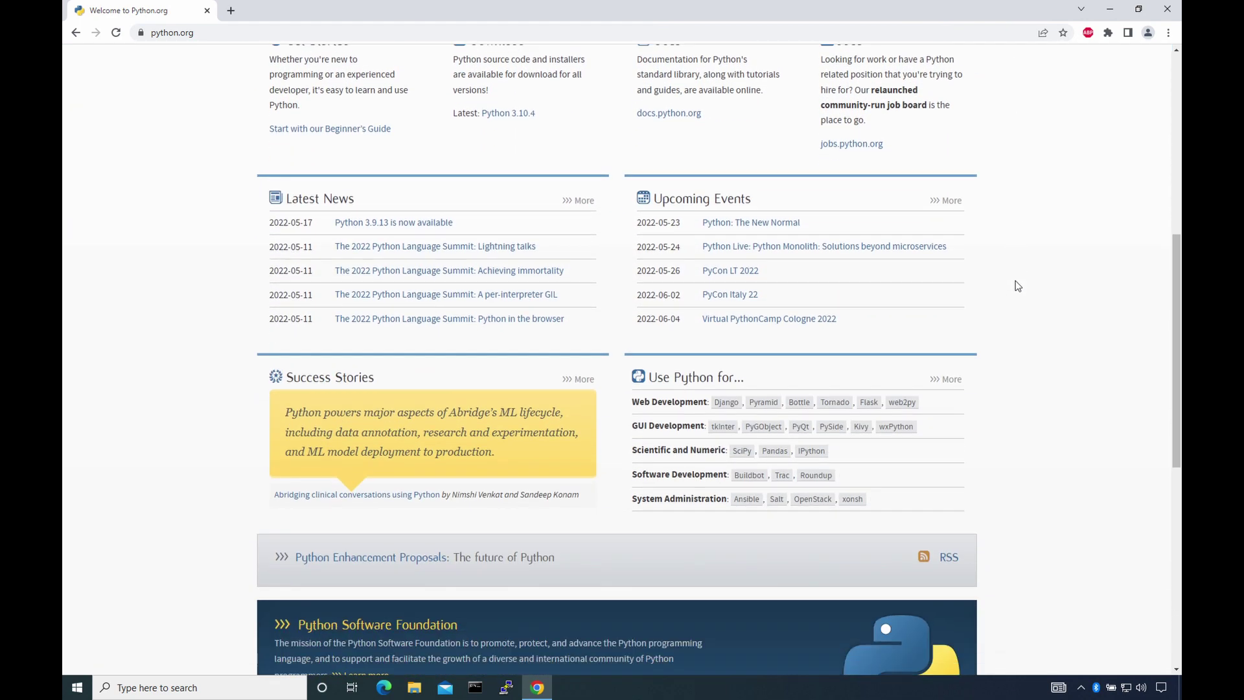
scroll(1016, 283, "up", 5)
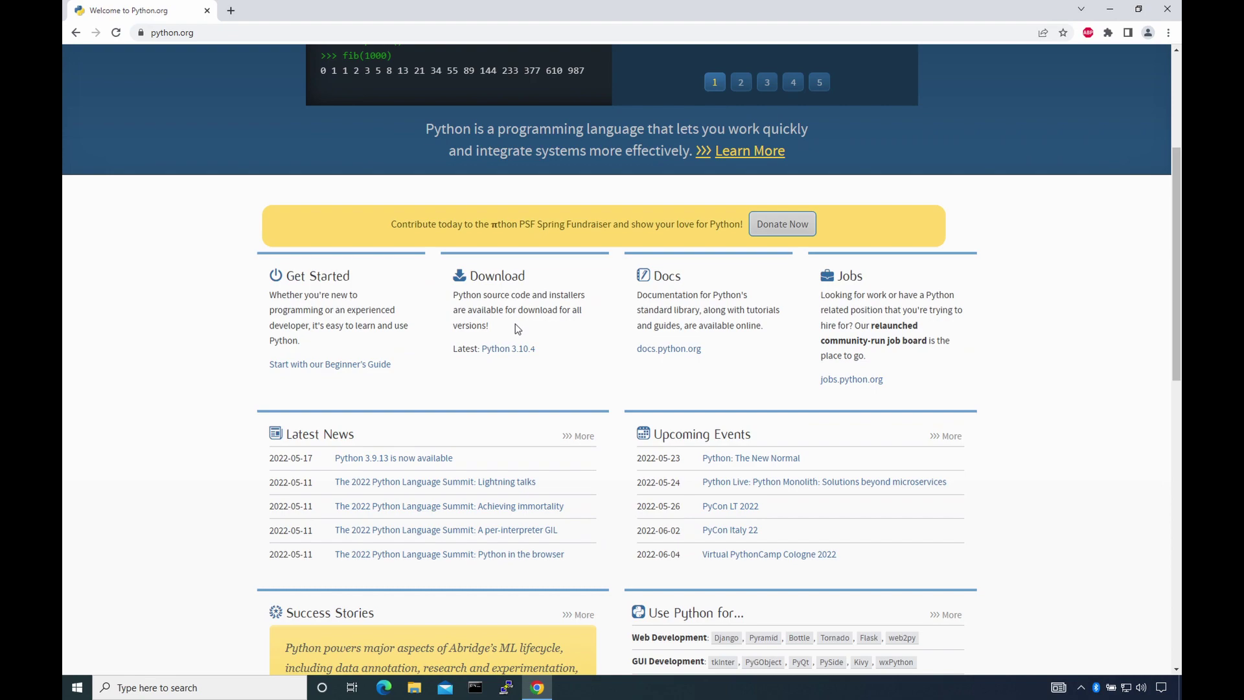
scroll(515, 324, "up", 4)
left_click(507, 597)
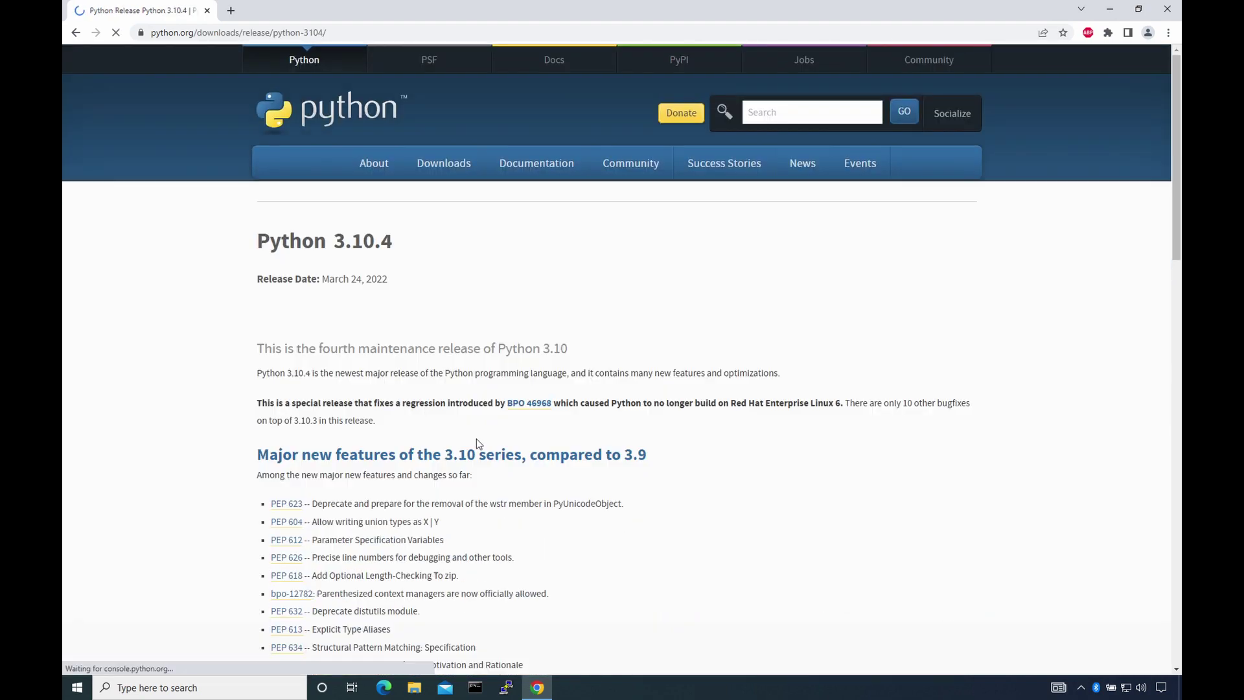
scroll(708, 281, "down", 5)
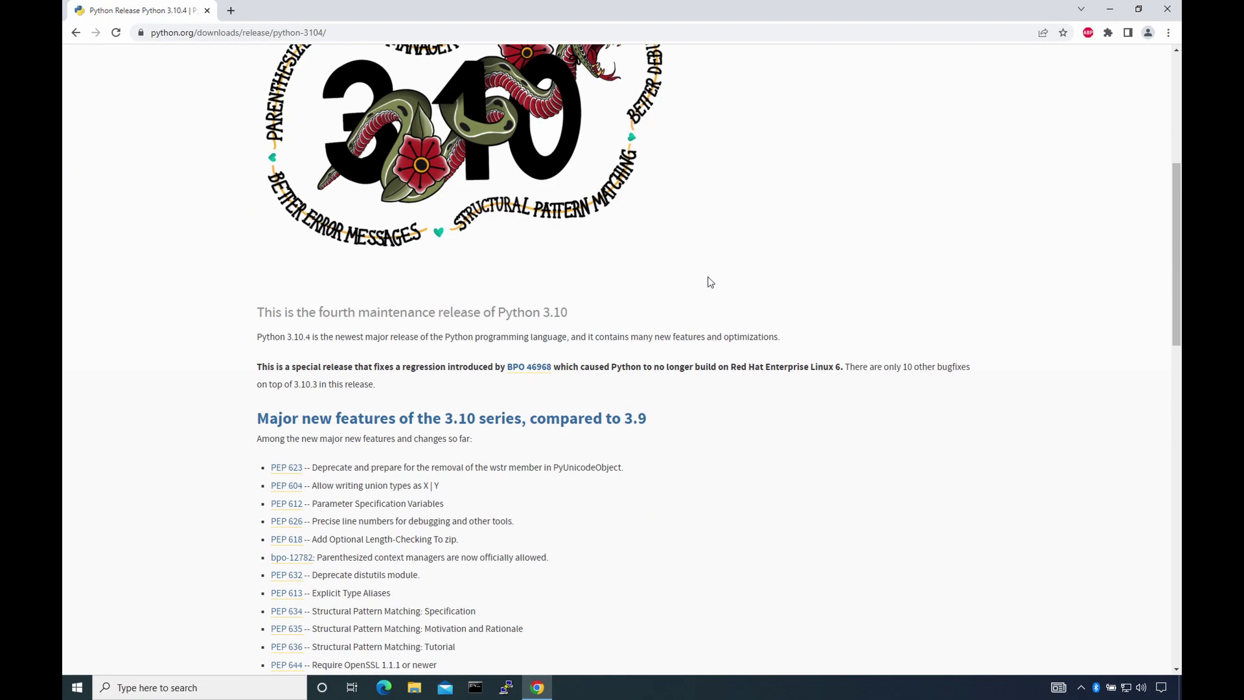
scroll(707, 282, "down", 5)
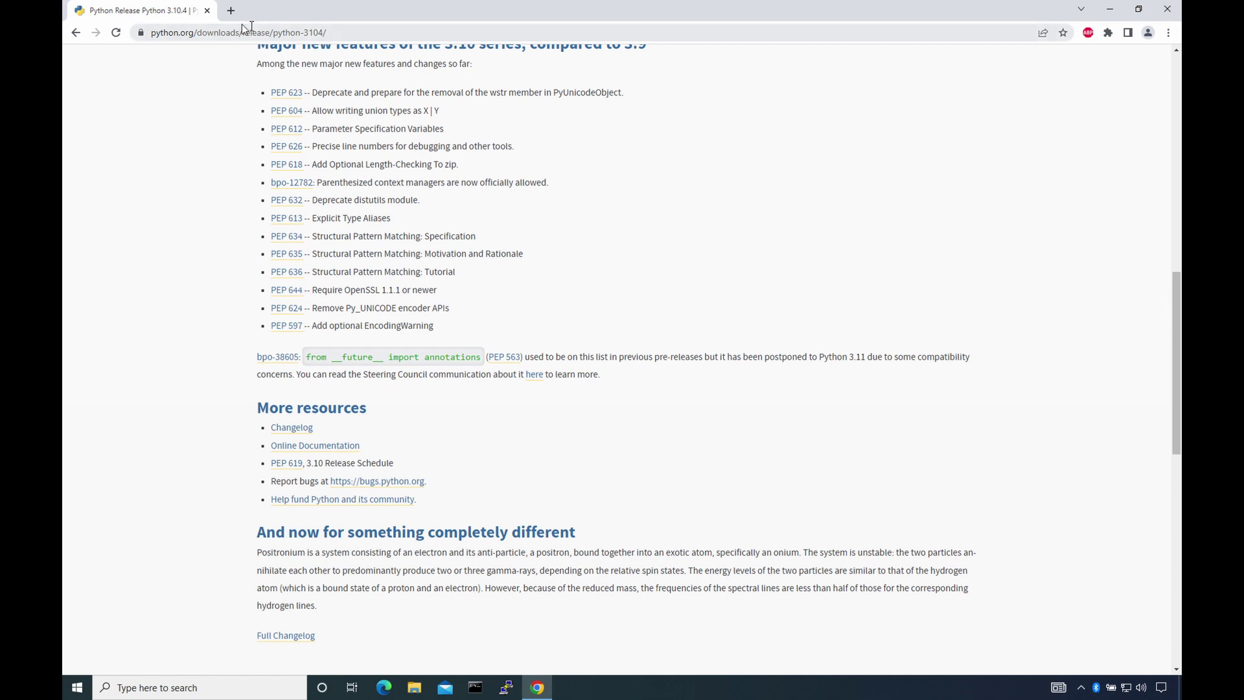
- Search 'Python for Network Engineers' in a new tab and scroll the results
left_click(230, 10)
type("Python for Network Engineers")
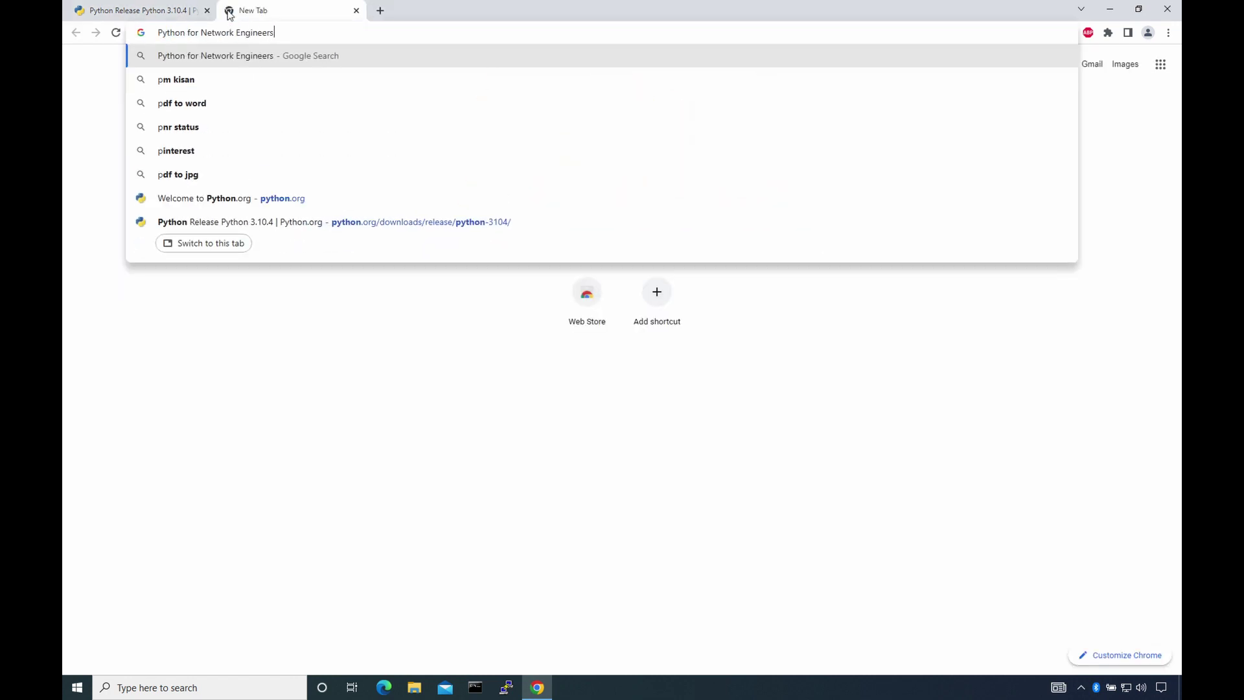
key("Return")
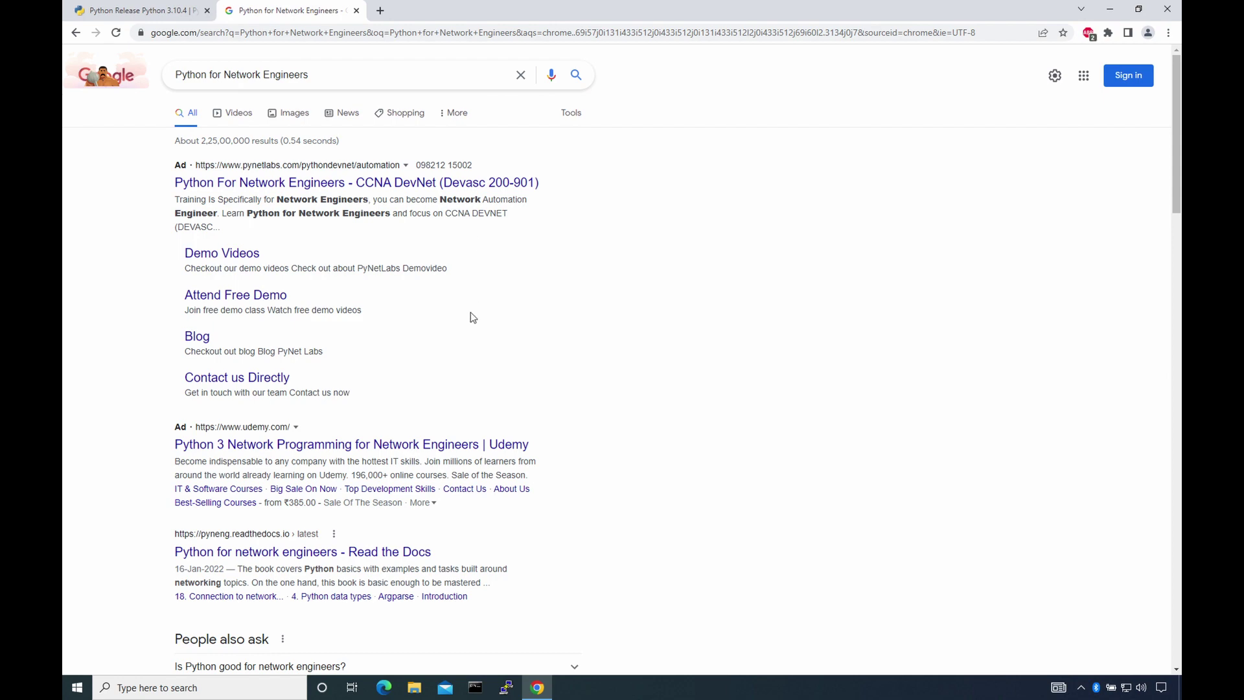
scroll(473, 318, "down", 10)
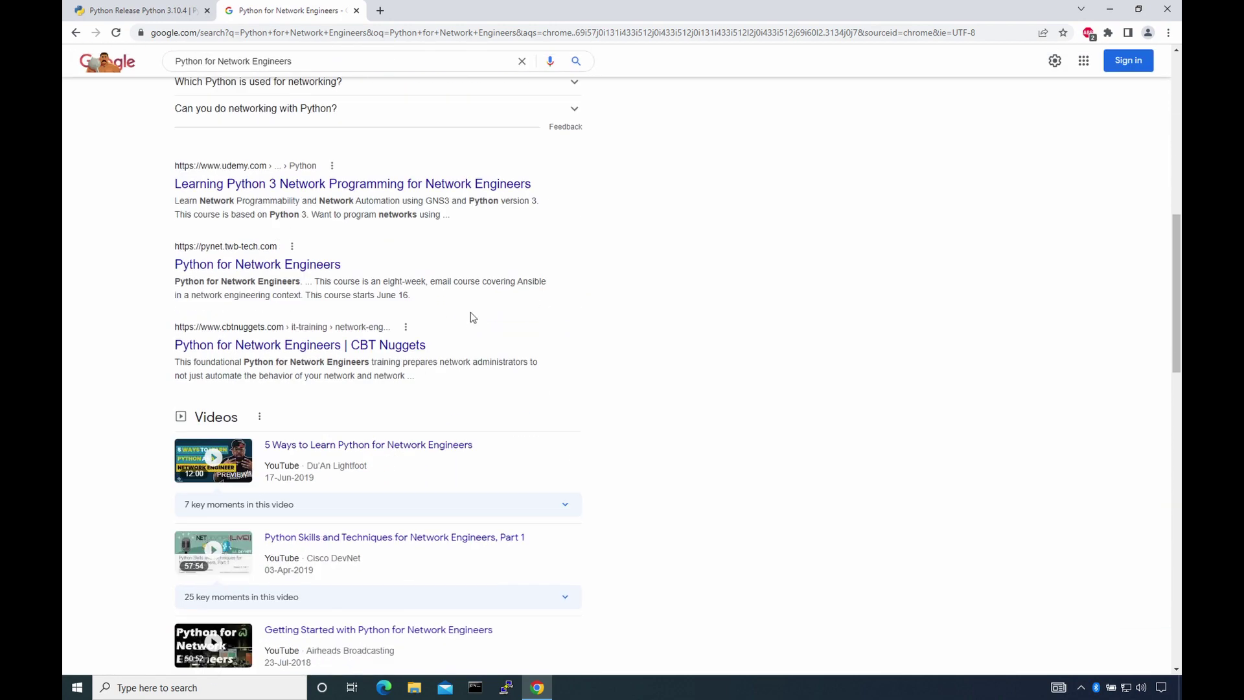
scroll(472, 318, "down", 10)
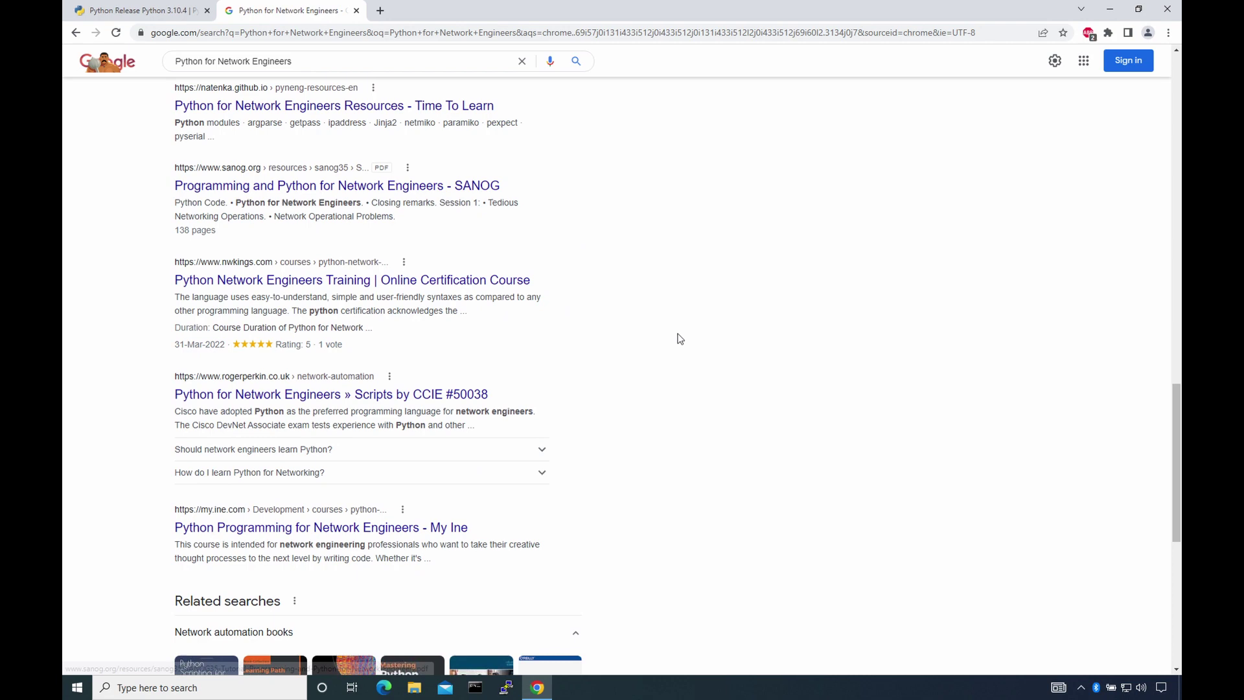
scroll(679, 338, "down", 5)
- Search Ansible in a new tab and scroll the results
left_click(380, 11)
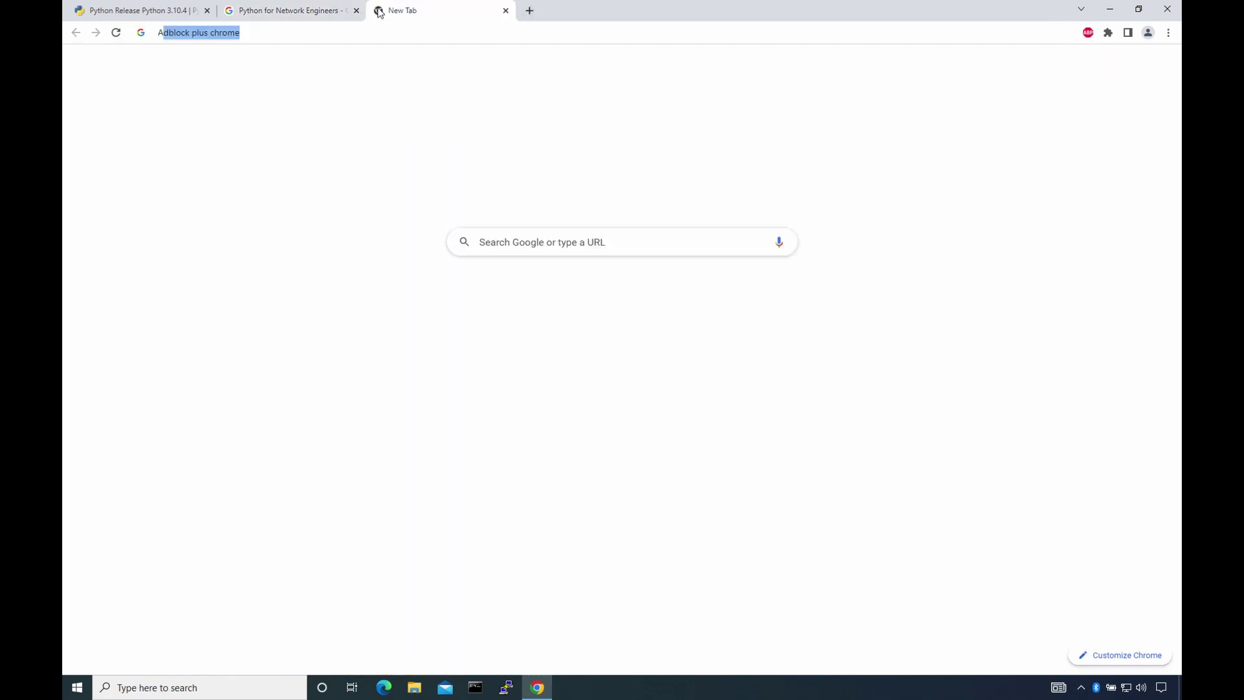
type("Ansible")
key("Return")
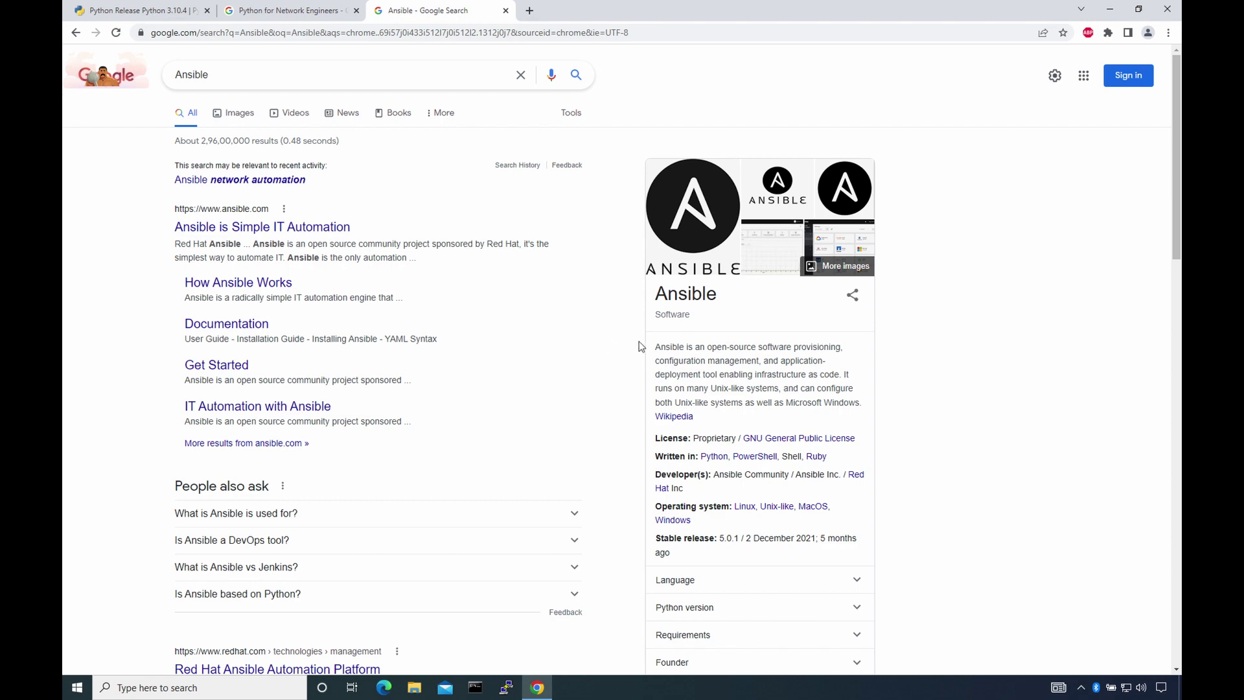
scroll(657, 344, "down", 3)
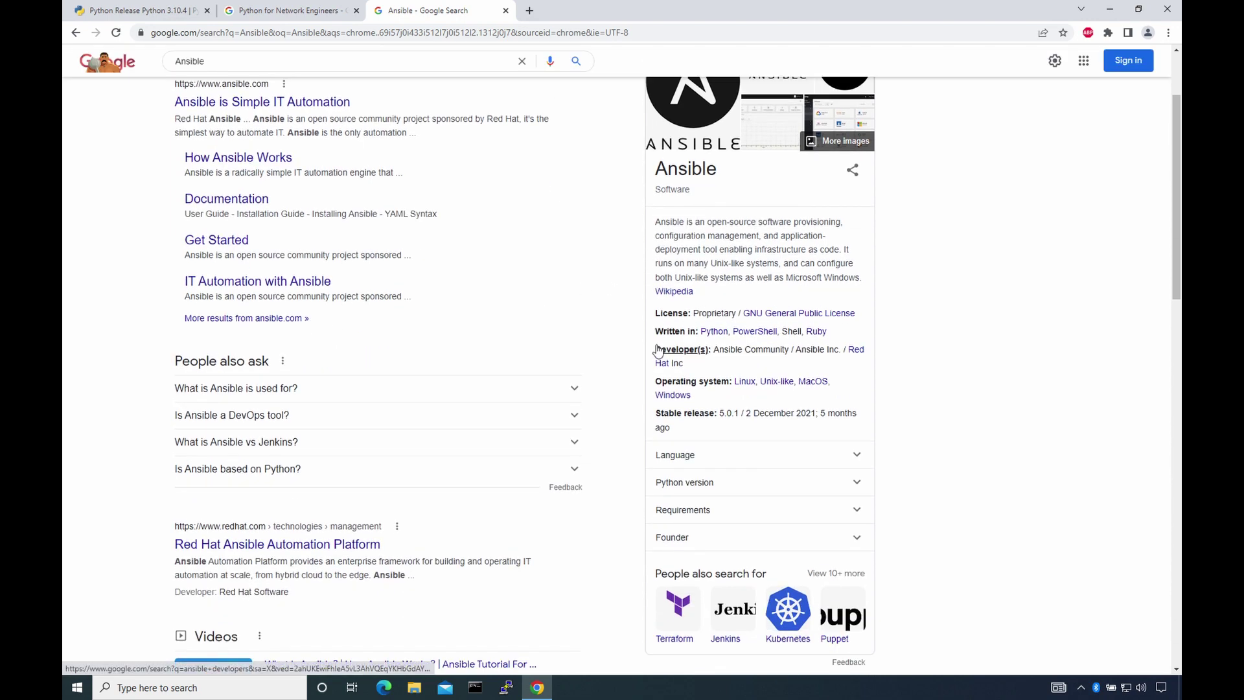
- Search Docker in another tab, open the docker.com home page and scroll through it
left_click(529, 11)
type("Docker")
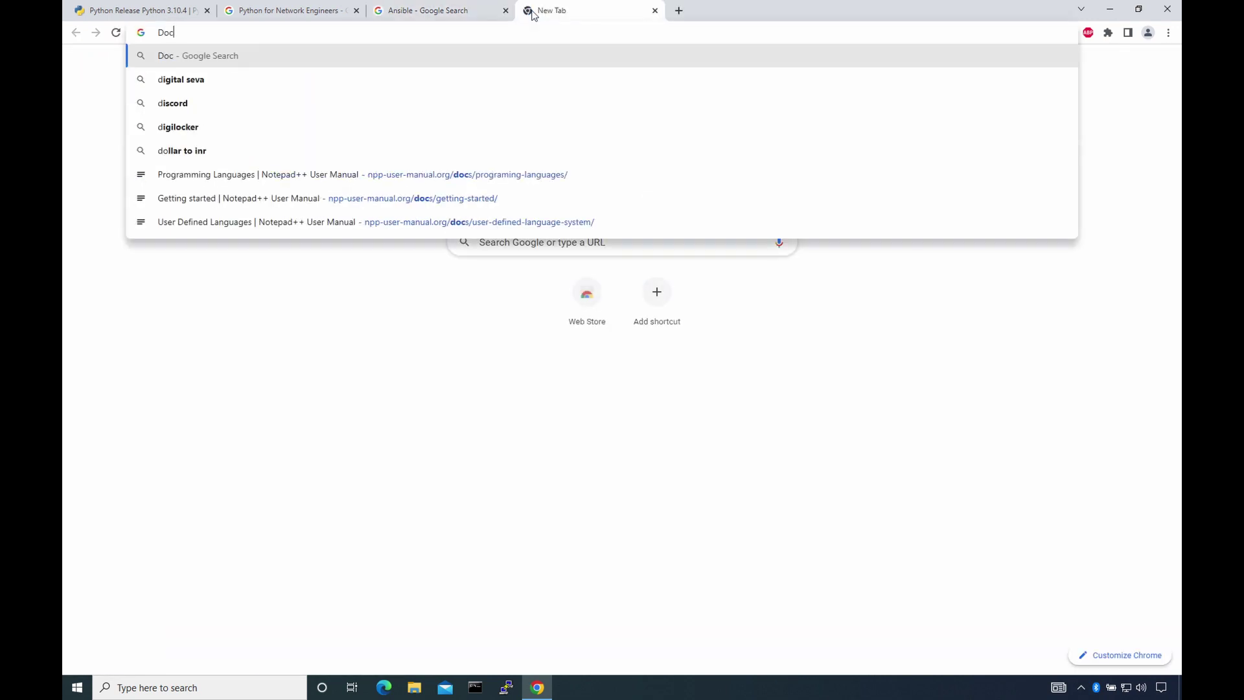
key("Return")
left_click(229, 185)
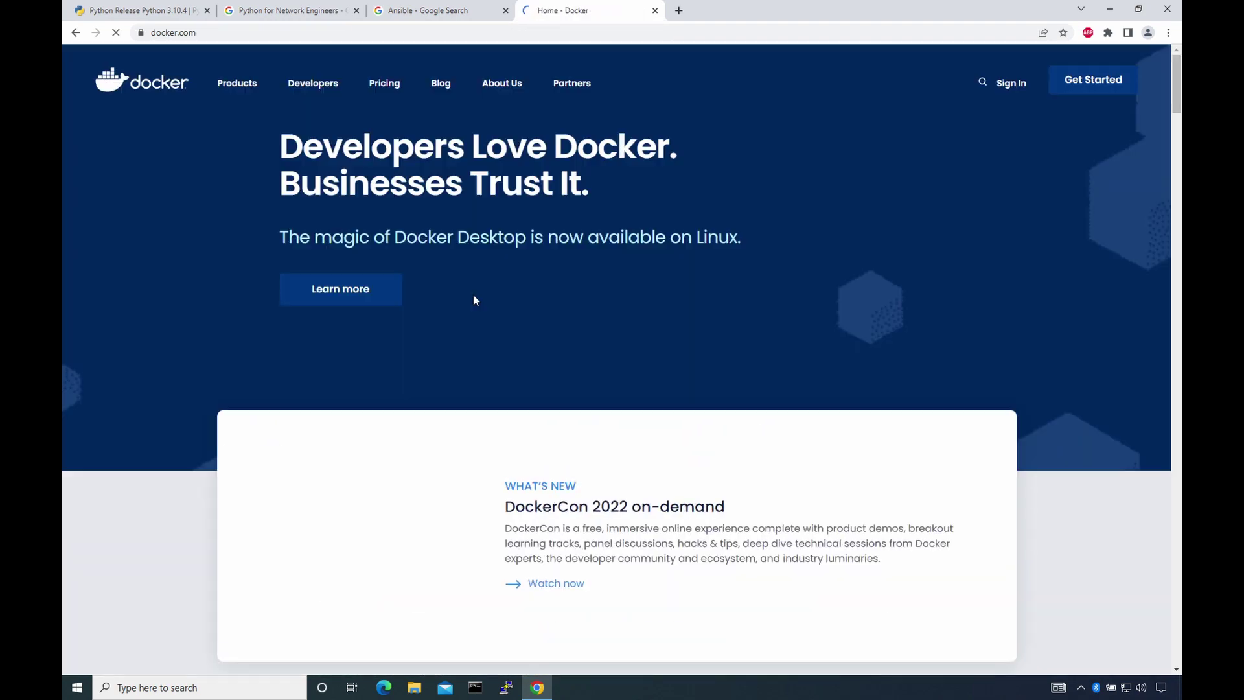
scroll(473, 294, "down", 2)
scroll(476, 299, "down", 2)
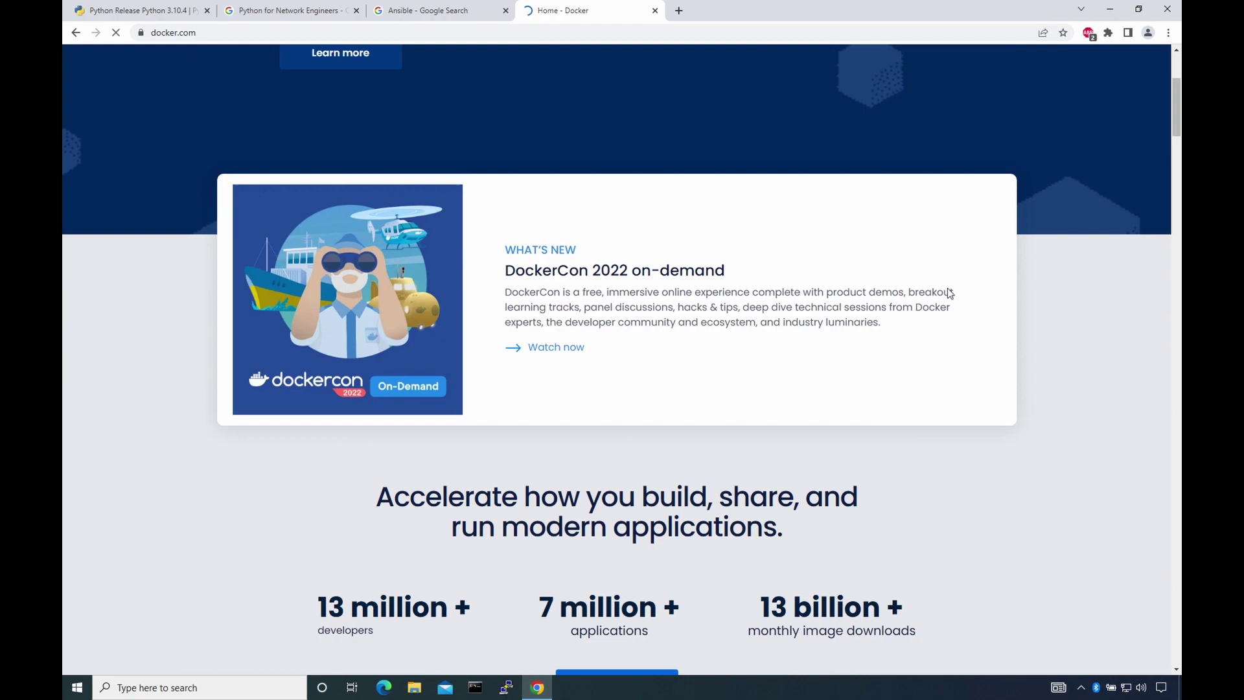
scroll(948, 289, "down", 8)
scroll(948, 291, "down", 10)
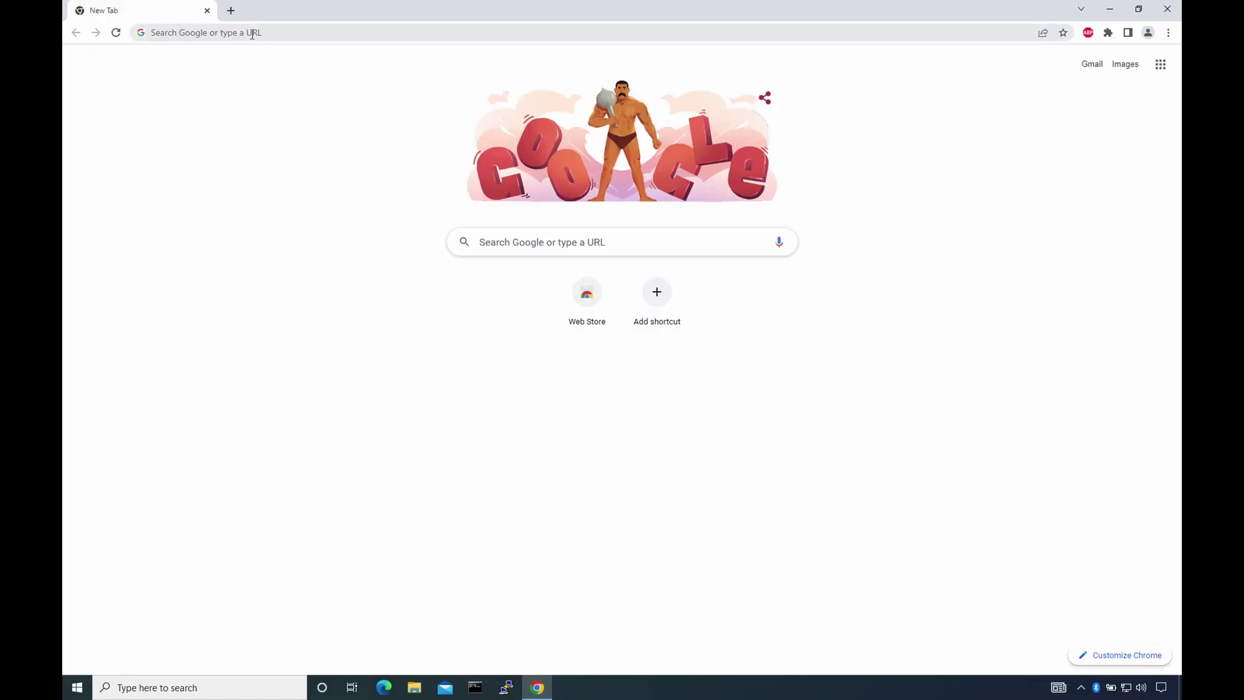
- Search wireshark, open wireshark.org, download the Windows Installer (64-bit), and minimise Chrome
type("wiresh")
key("Return")
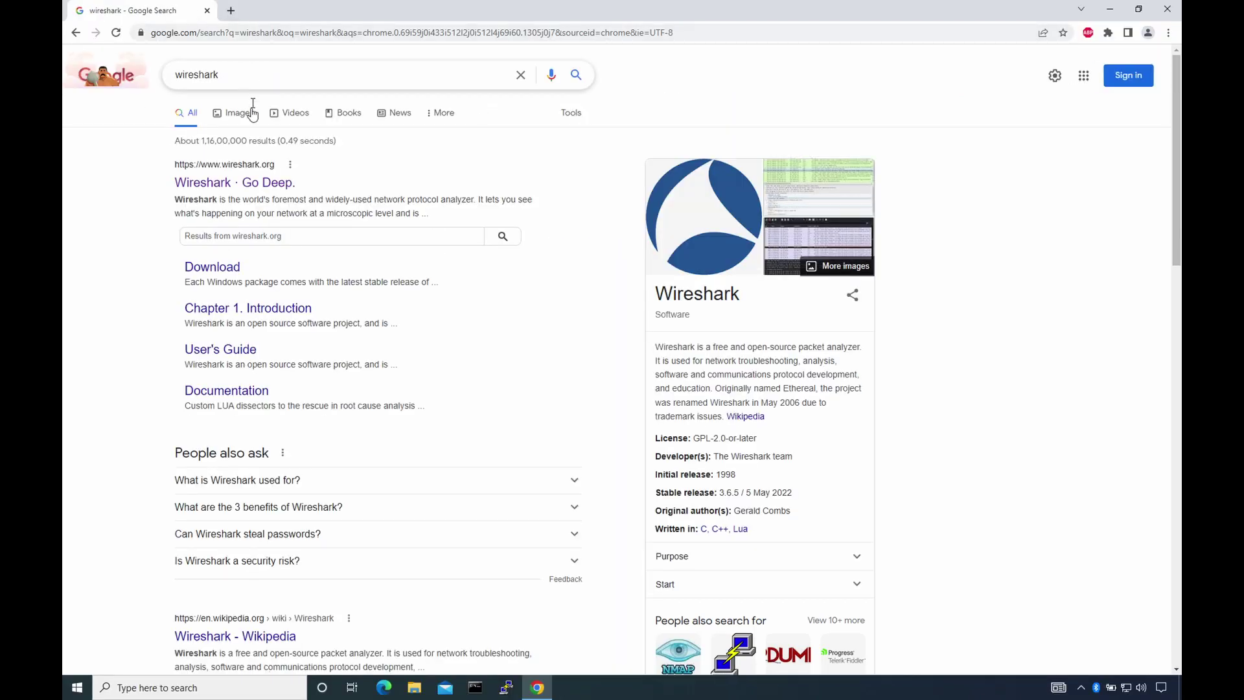
left_click(249, 183)
scroll(714, 254, "down", 8)
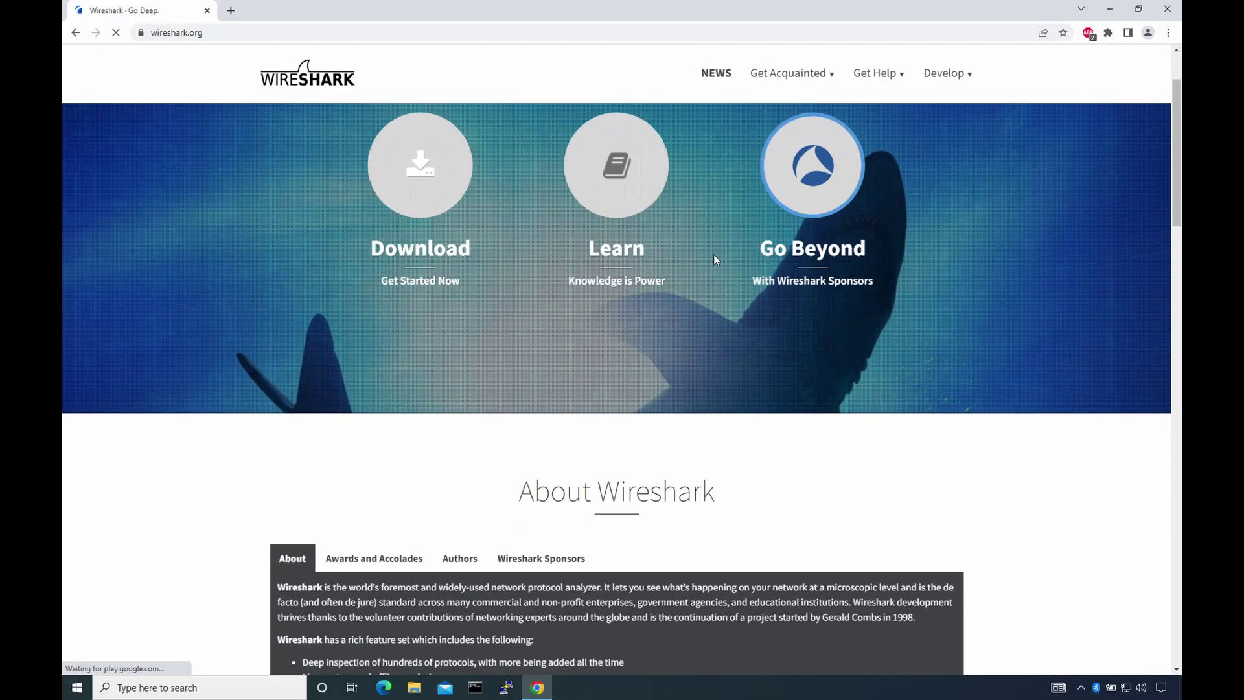
scroll(1008, 282, "down", 15)
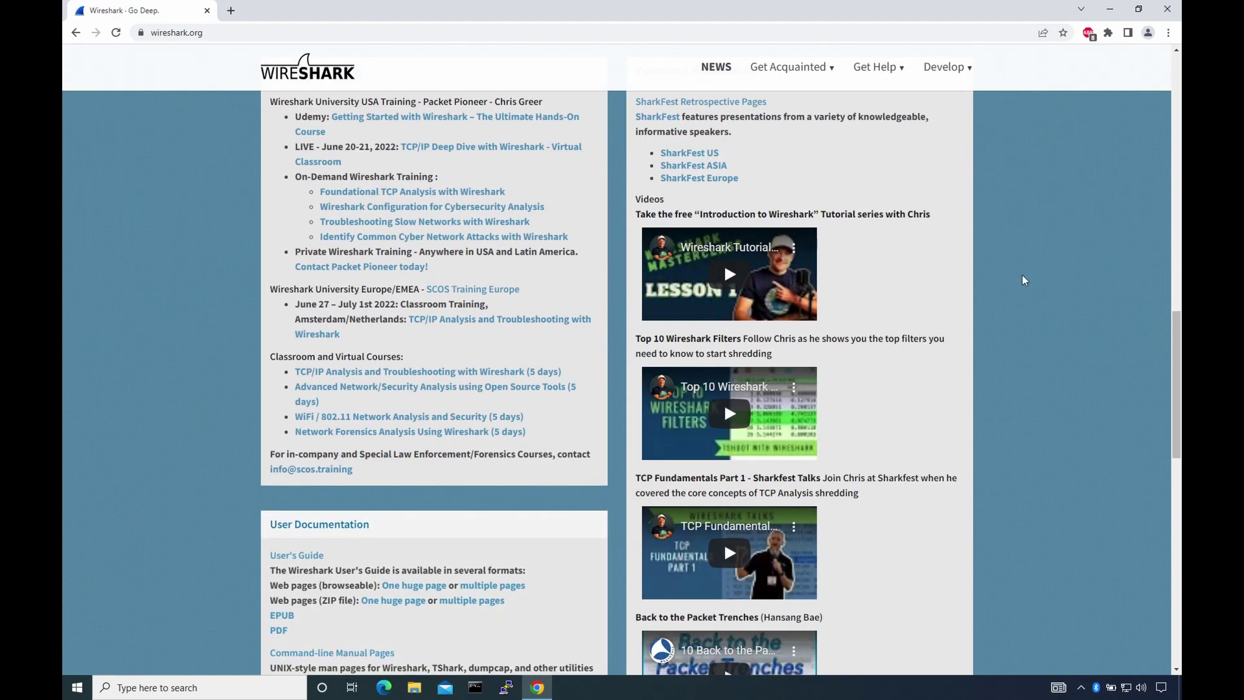
scroll(1021, 275, "down", 7)
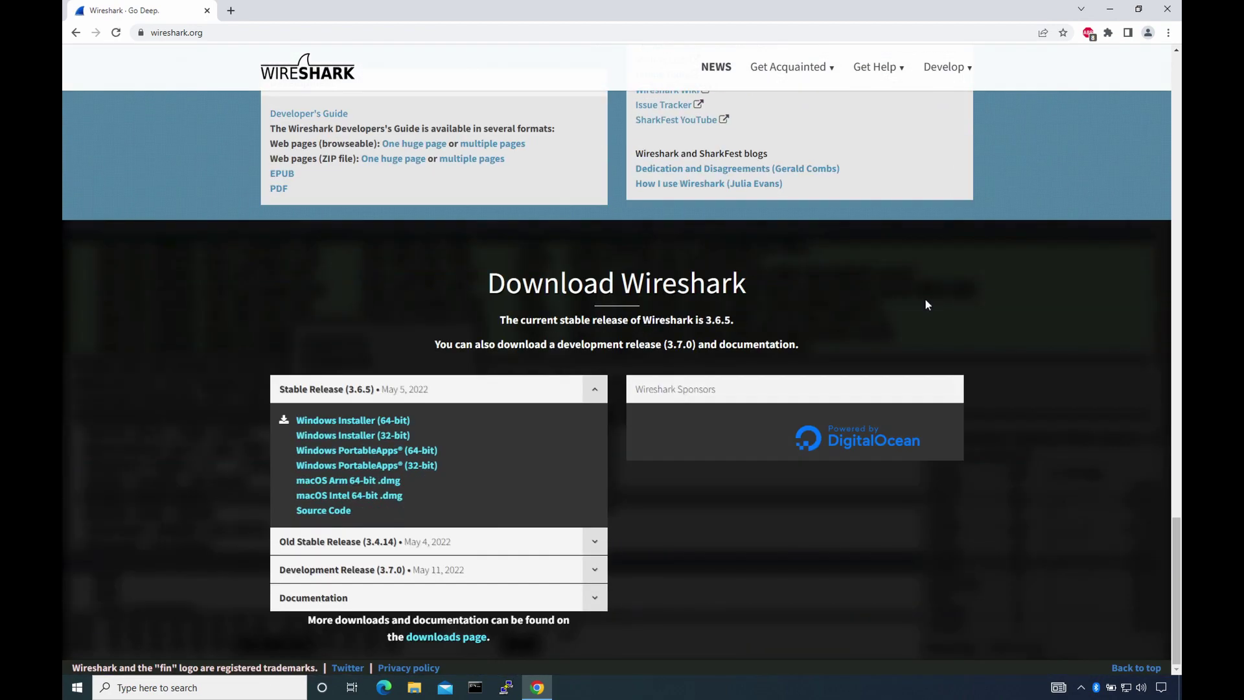
left_click(374, 422)
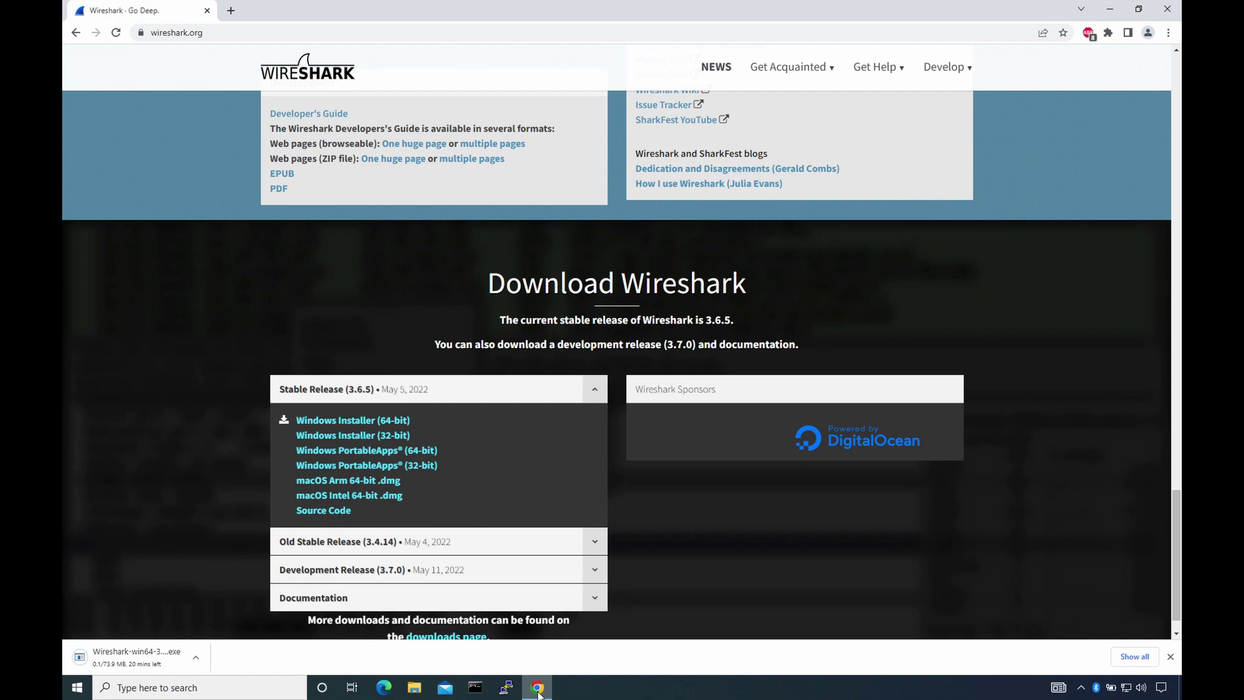
left_click(538, 690)
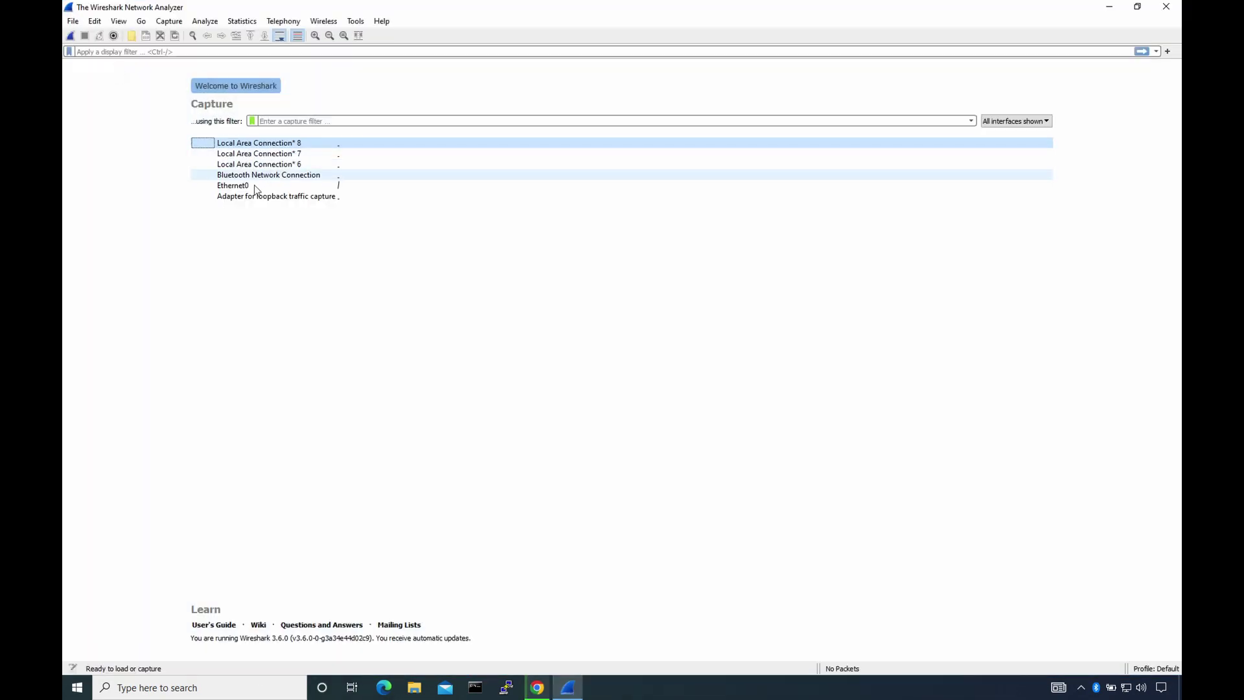
- Capture on Ethernet0 while running ping 8.8.8.8 in cmd, then stop the capture
double_click(254, 185)
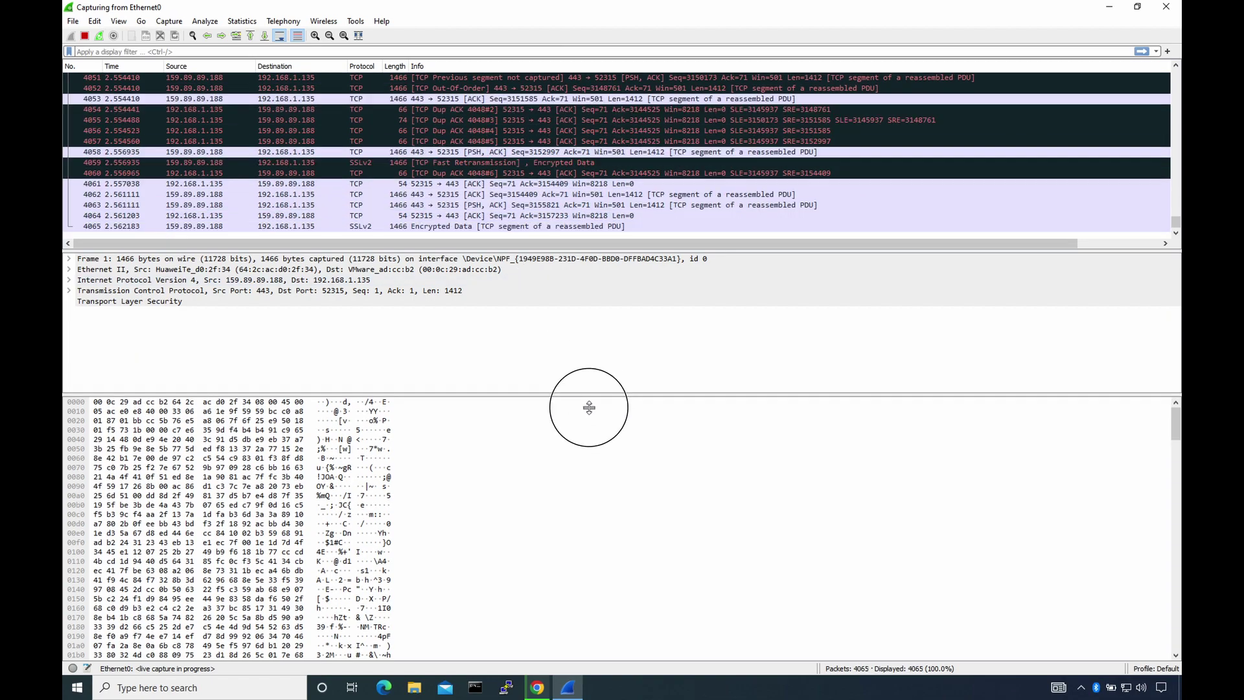
left_click_drag(605, 253, 616, 356)
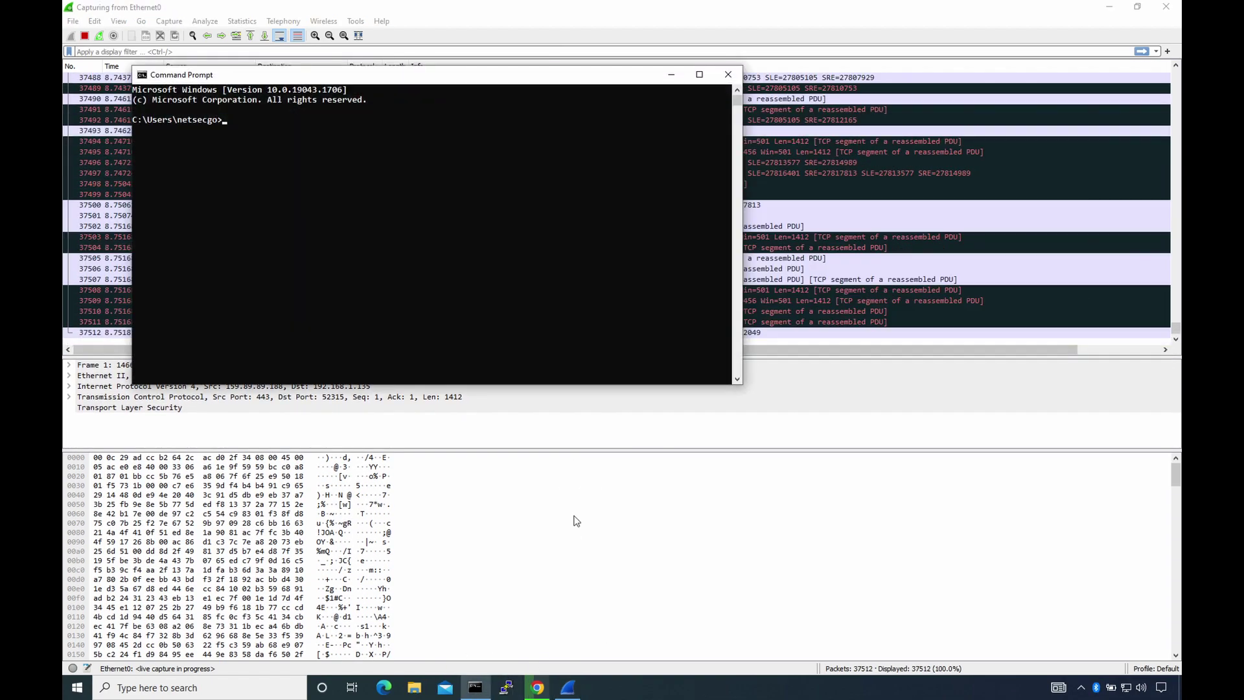
type("ping")
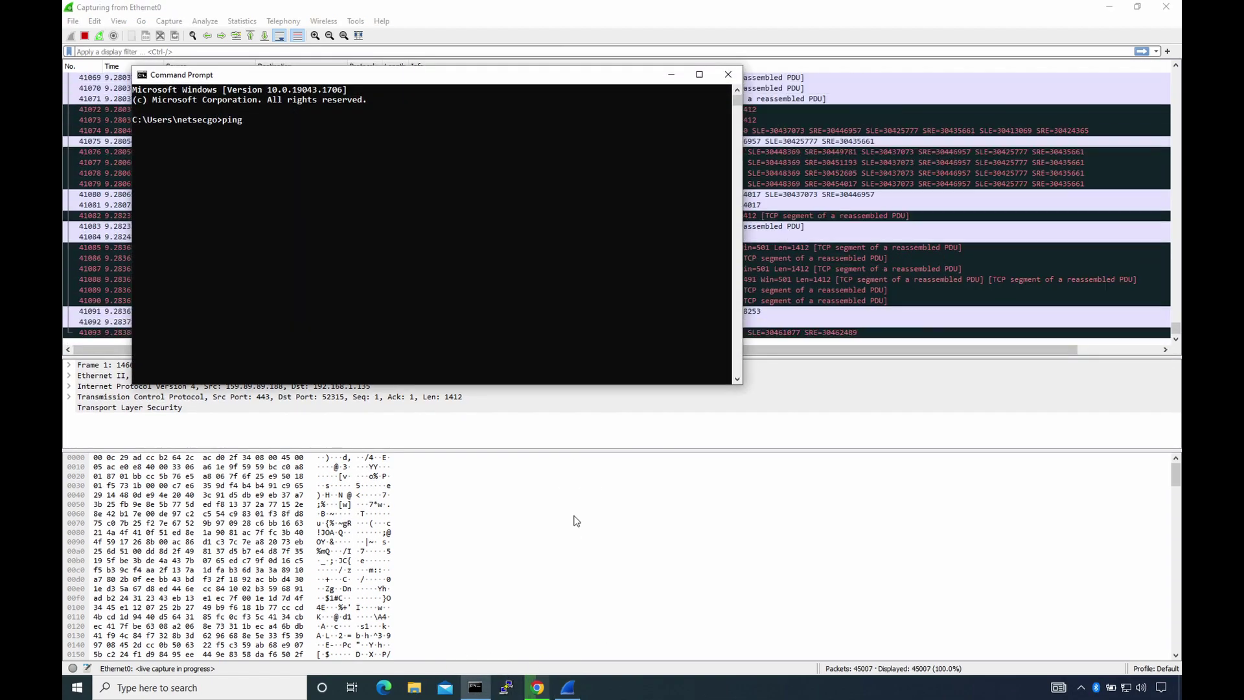
type(" 8.8.8.8")
key("Return")
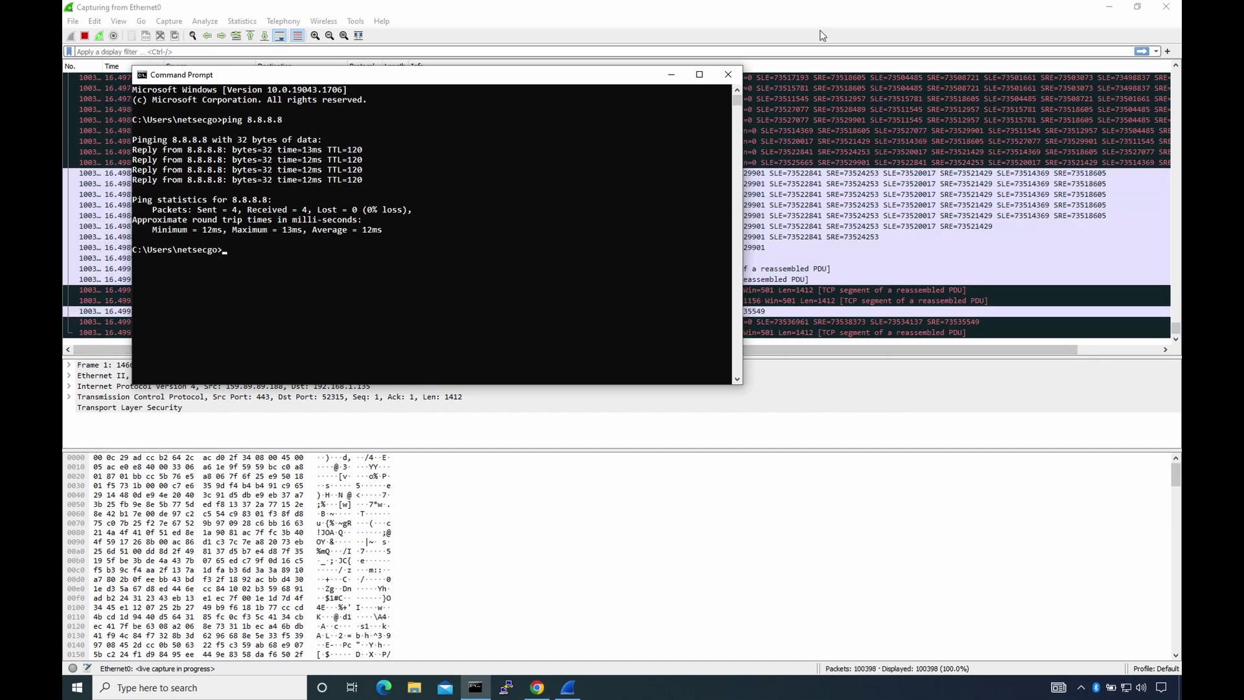
key("alt+Tab")
key("ctrl+e")
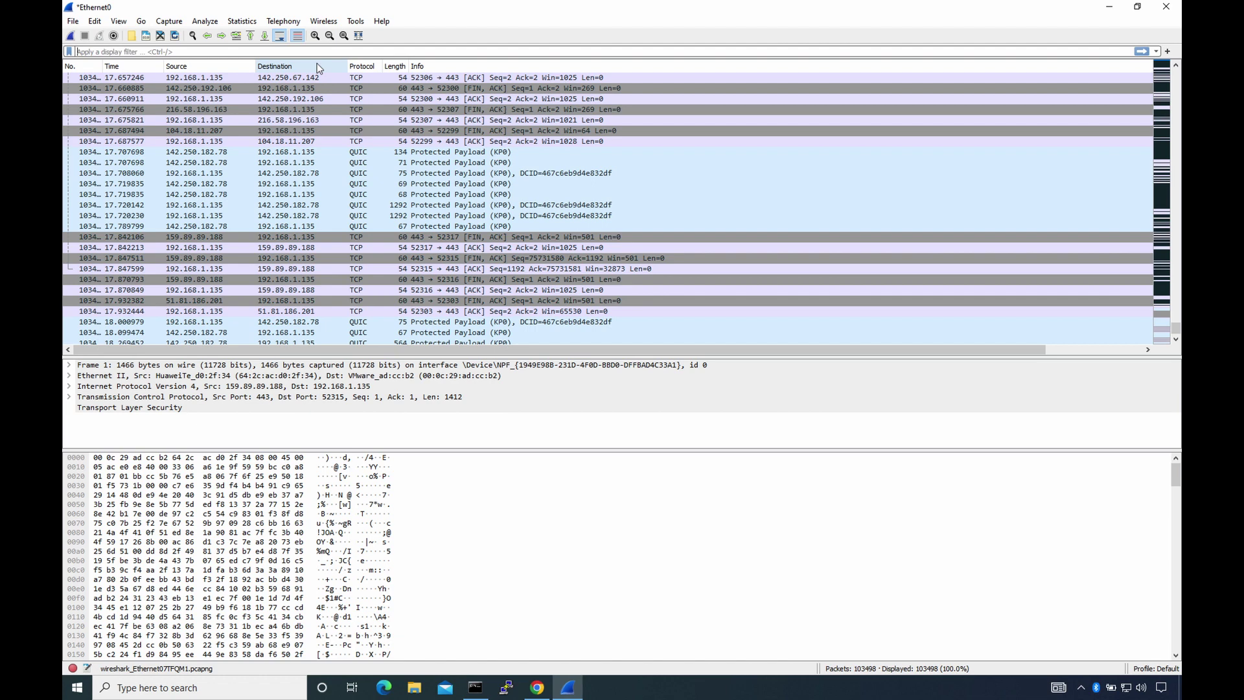
- Apply the icmp filter and expand an echo packet's ICMP and Data details
type("icmp")
key("Return")
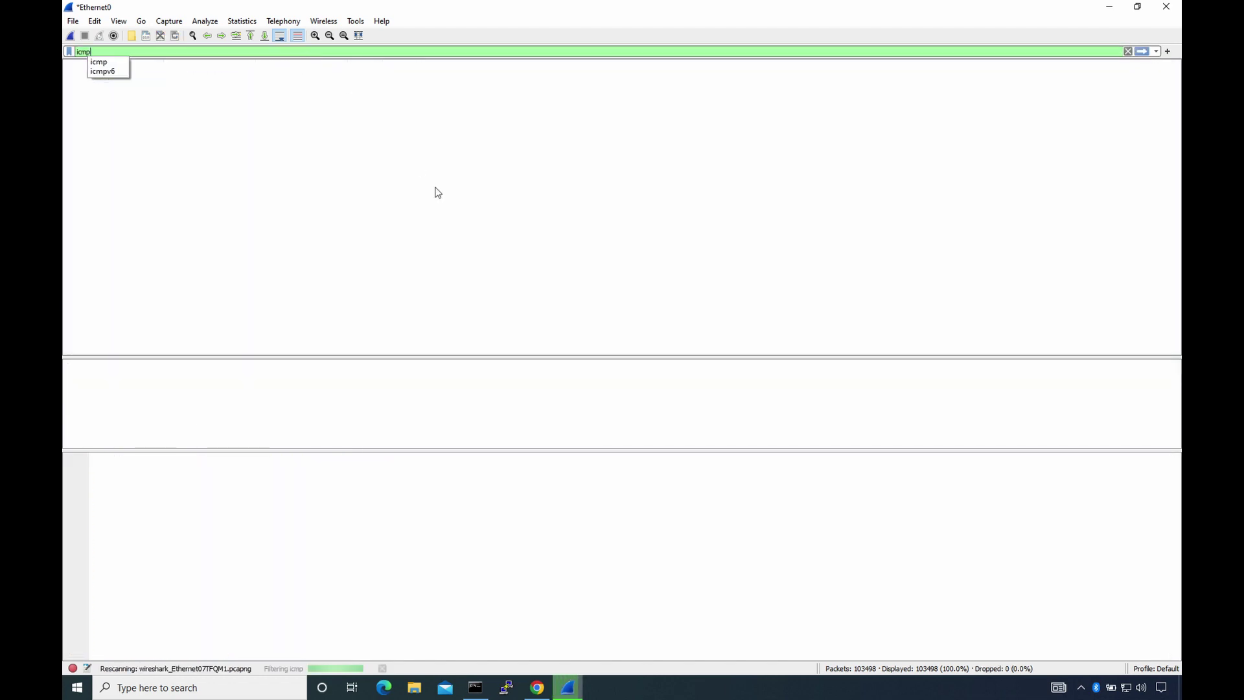
left_click(69, 397)
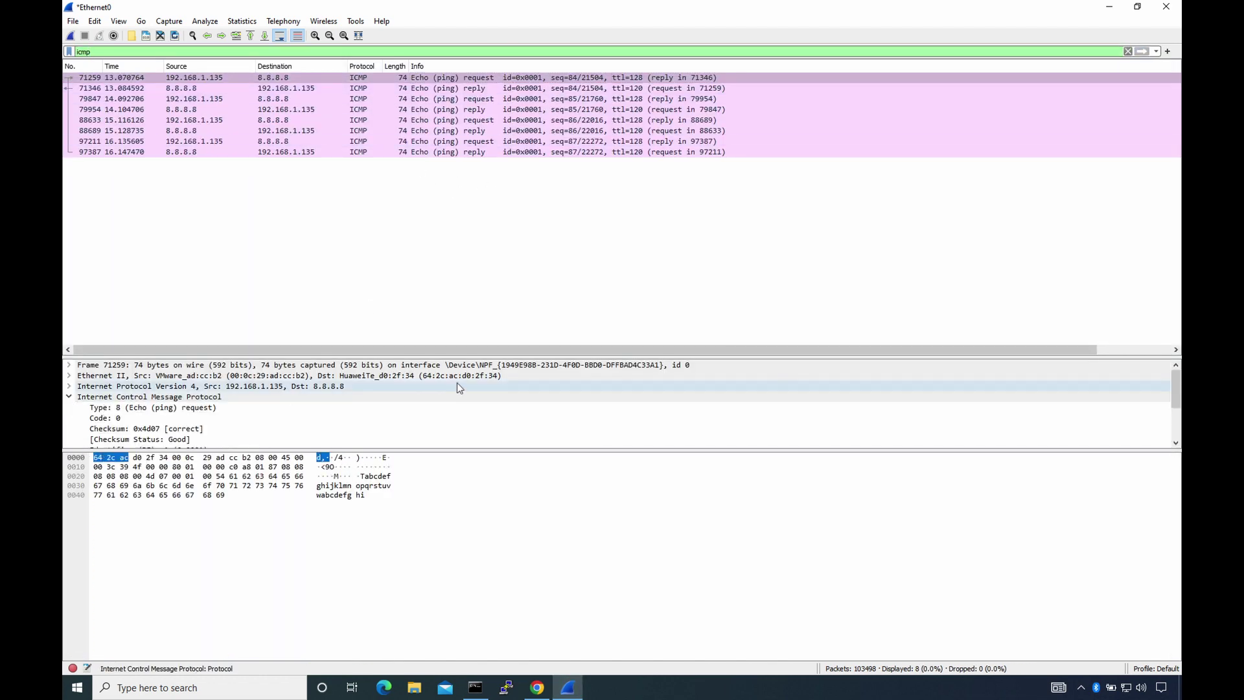
left_click_drag(543, 355, 542, 221)
left_click_drag(506, 454, 506, 549)
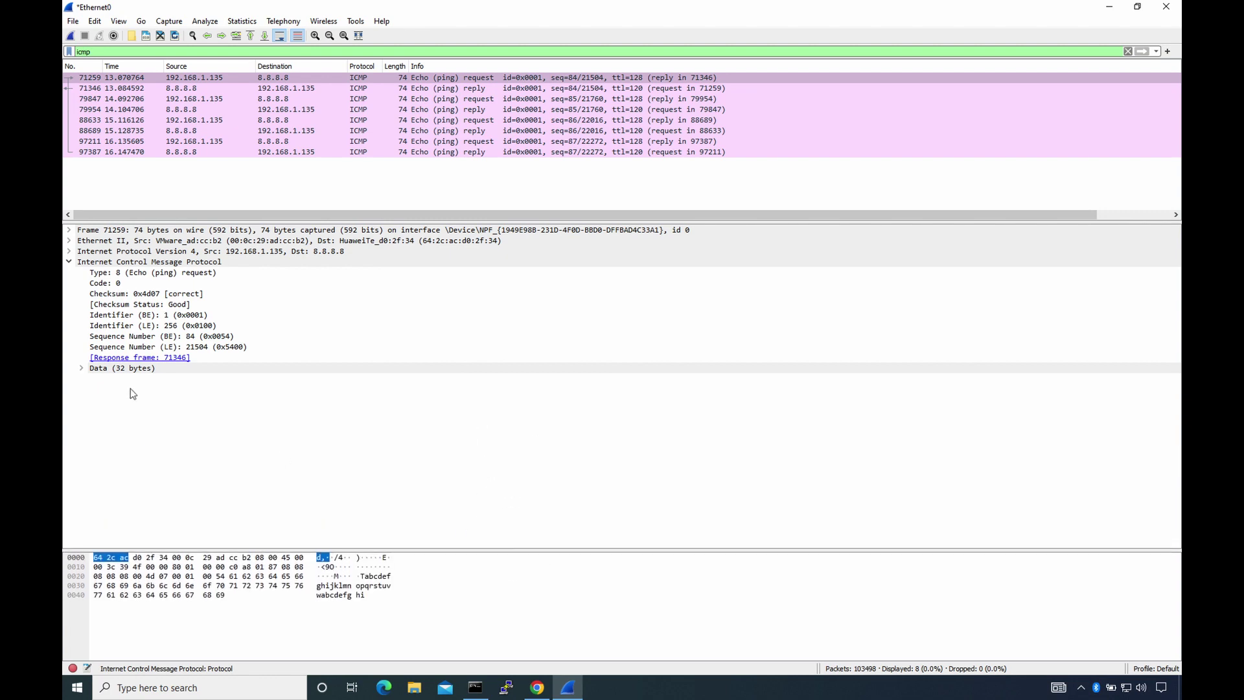
left_click(83, 370)
- Replace the filter with udp and inspect a QUIC packet and a 173-byte UDP packet
left_click(1129, 51)
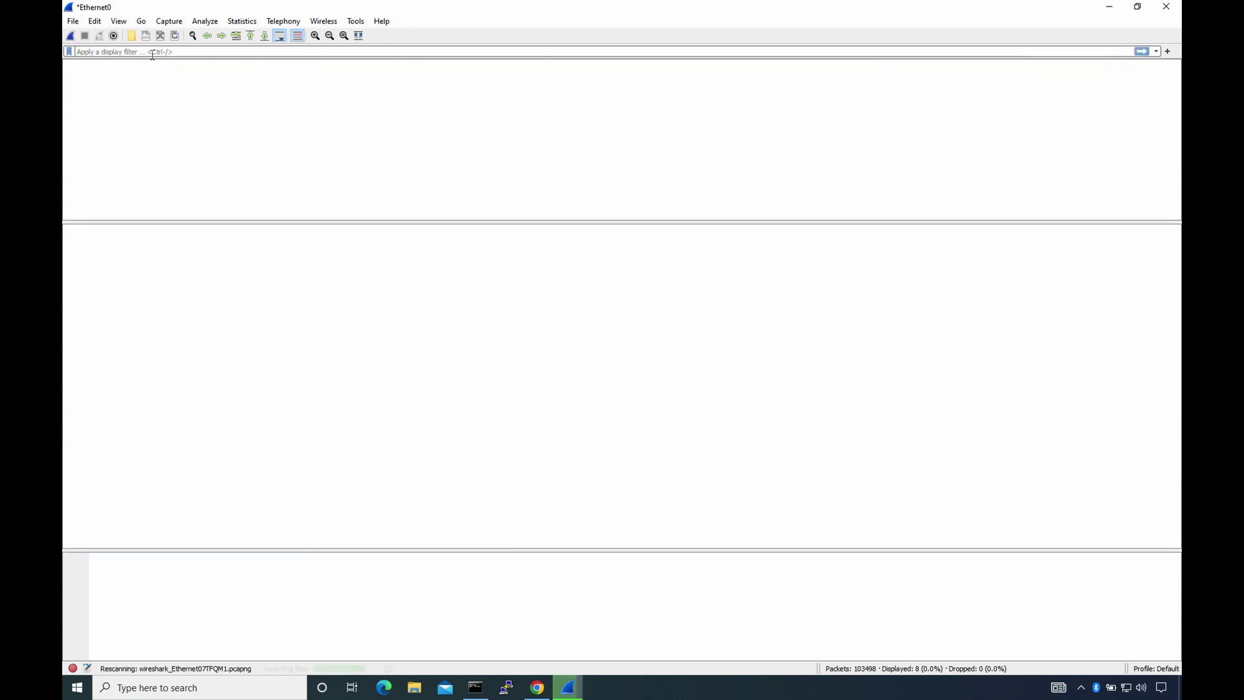
left_click_drag(659, 223, 659, 354)
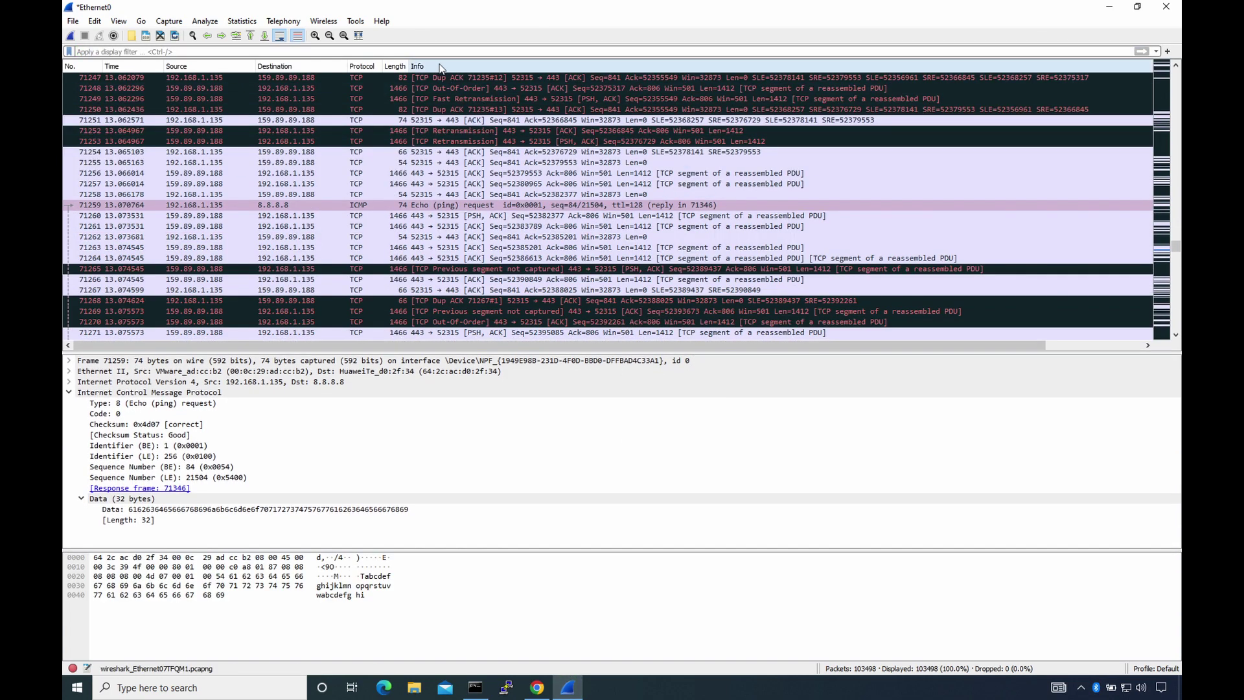
type("udp")
key("Return")
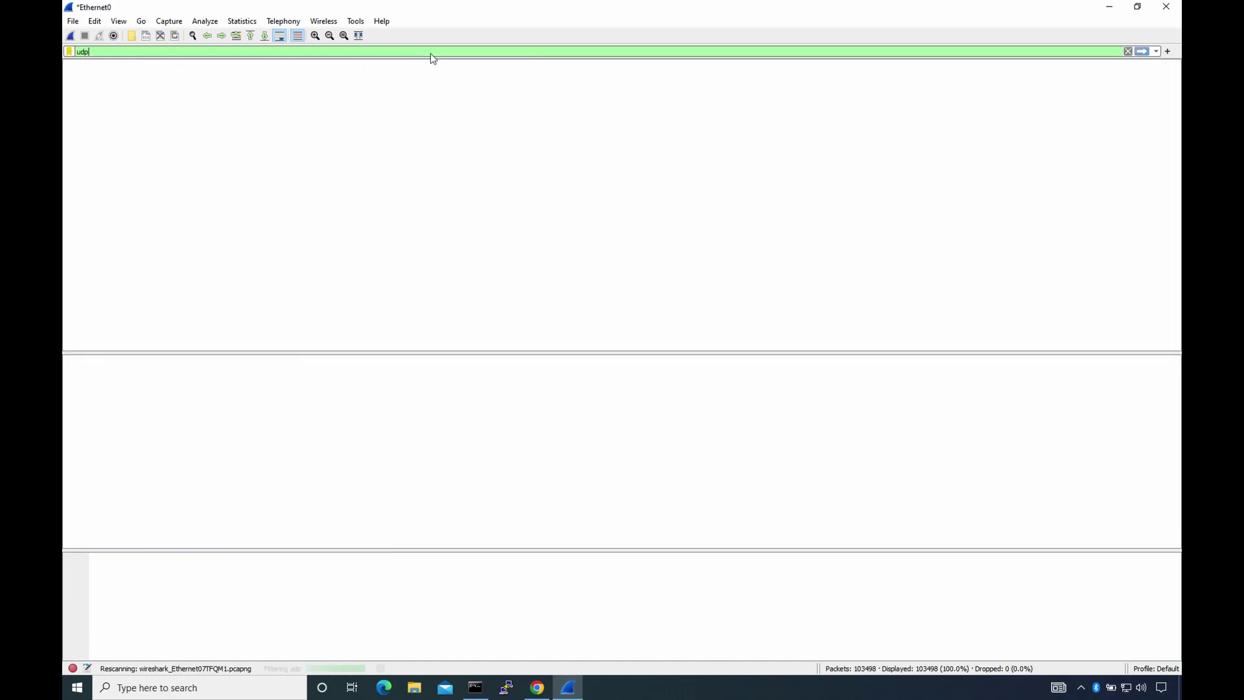
scroll(464, 102, "down", 6)
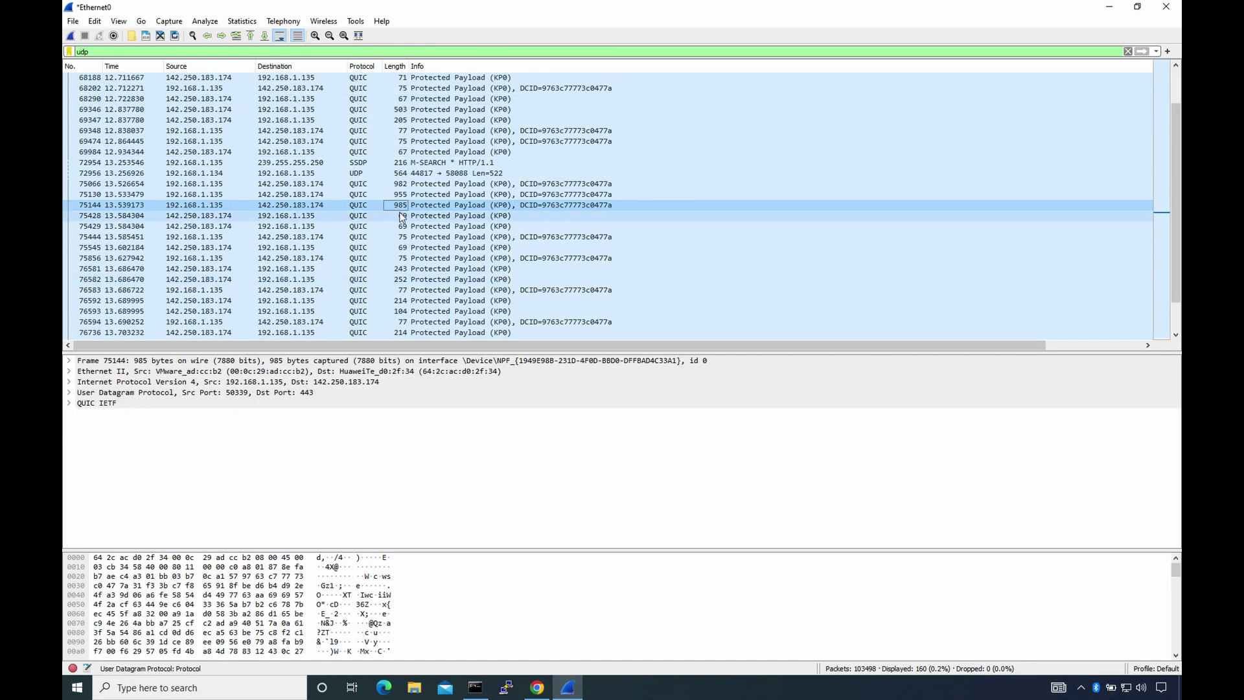
left_click(417, 183)
scroll(417, 175, "up", 10)
left_click(424, 120)
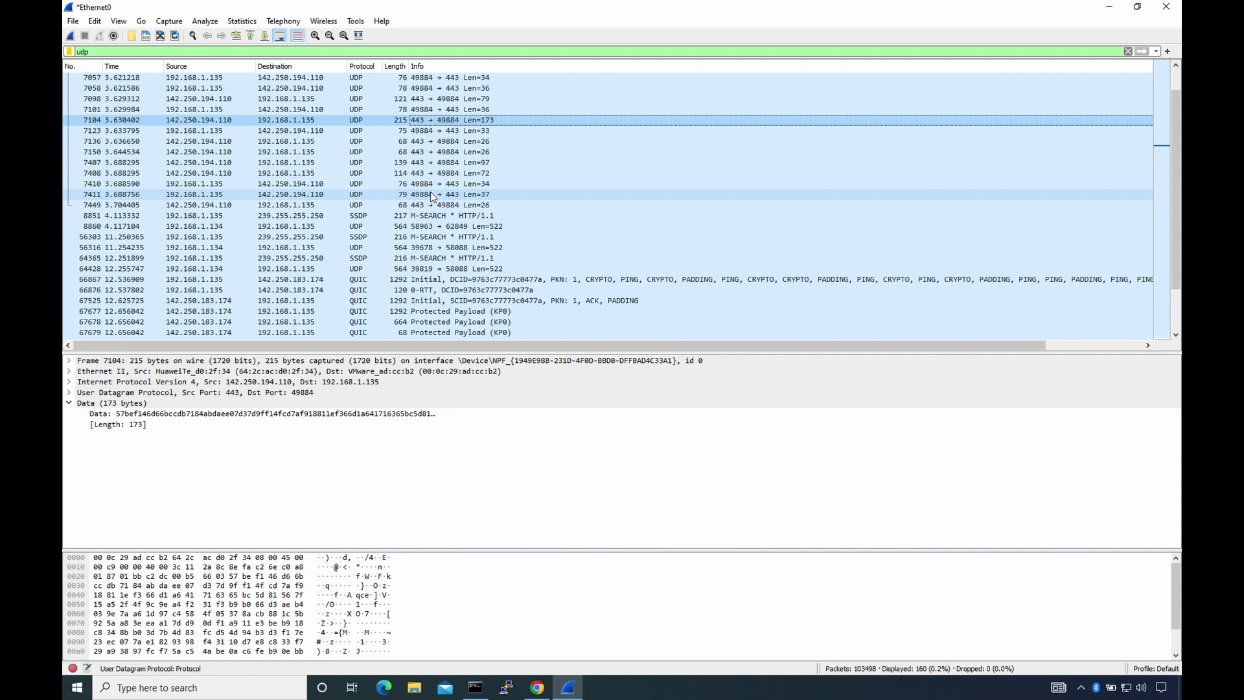